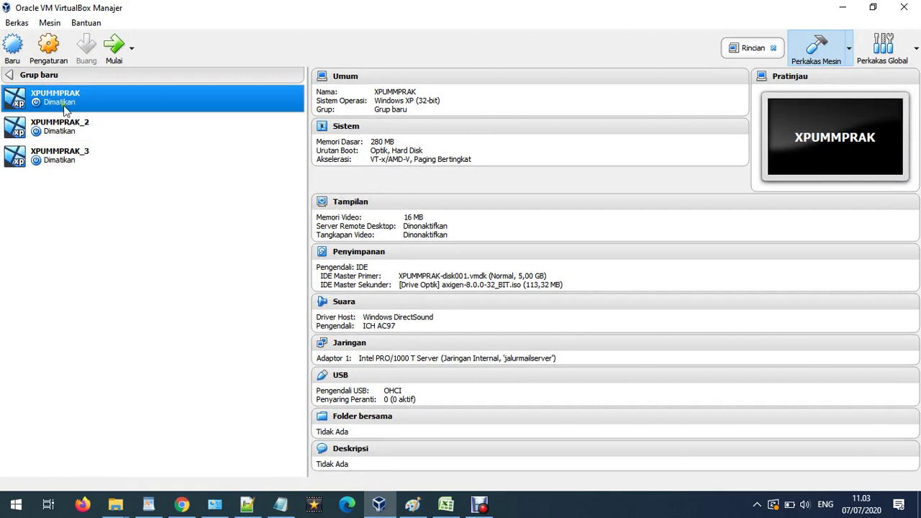
# Open XPUMMPRAK's network settings and toggle Adapter 1 off and back on.
pyautogui.rightClick(65, 104)
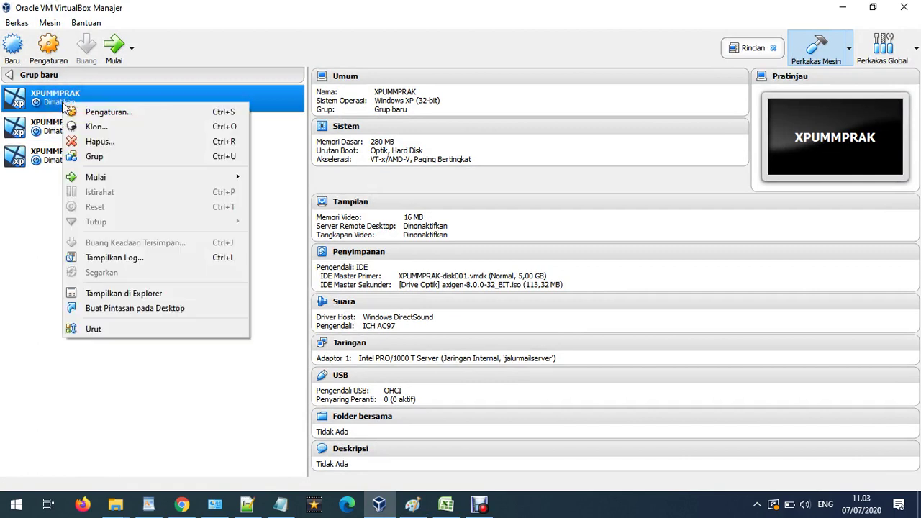
pyautogui.click(100, 112)
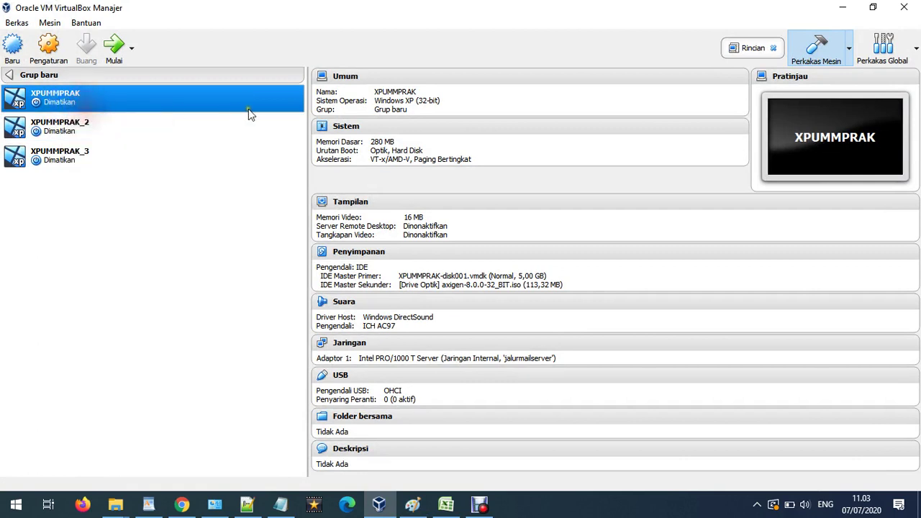
pyautogui.click(285, 225)
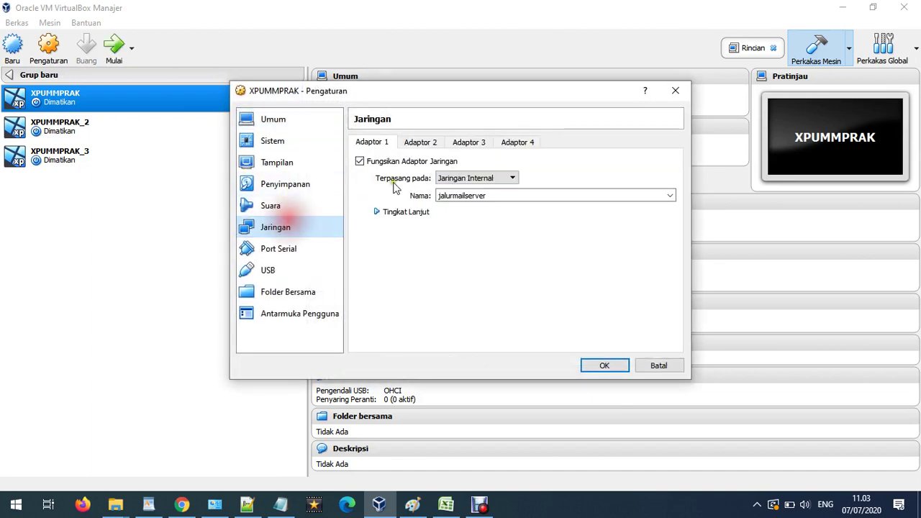
pyautogui.click(464, 184)
pyautogui.click(392, 159)
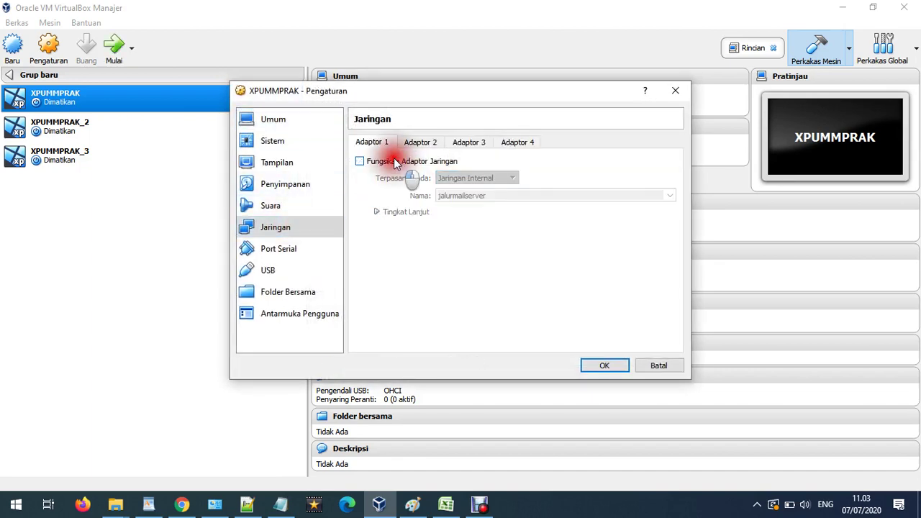
pyautogui.click(407, 158)
# Attach Adapter 1 to Internal Network 'jalurmailserver' and expand its advanced settings.
pyautogui.click(380, 144)
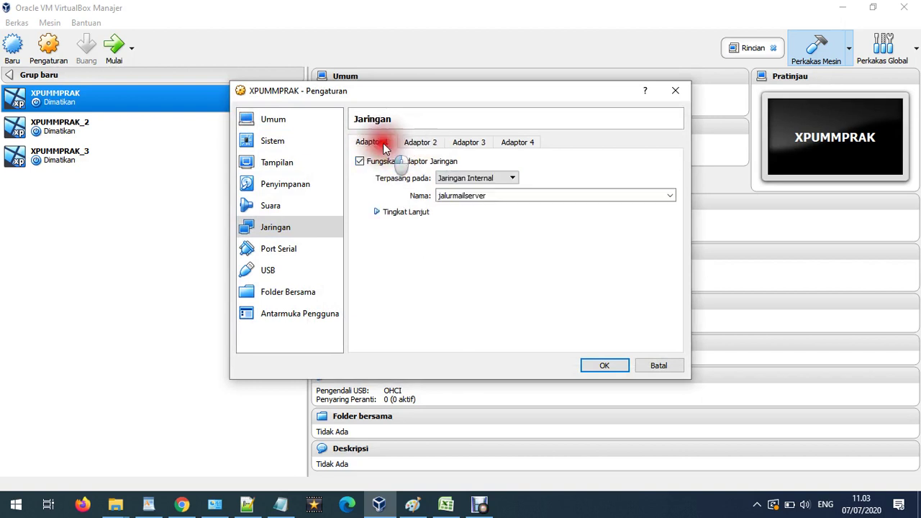
pyautogui.click(461, 181)
pyautogui.click(466, 203)
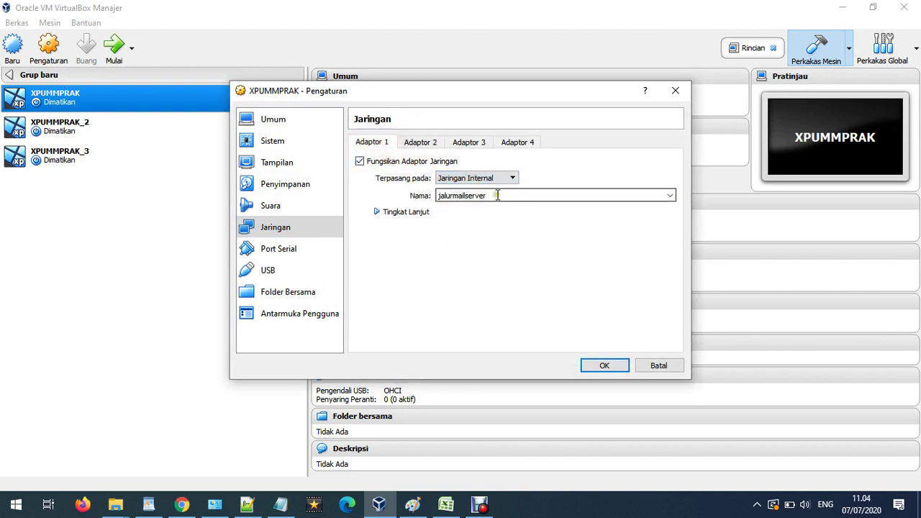
pyautogui.click(423, 195)
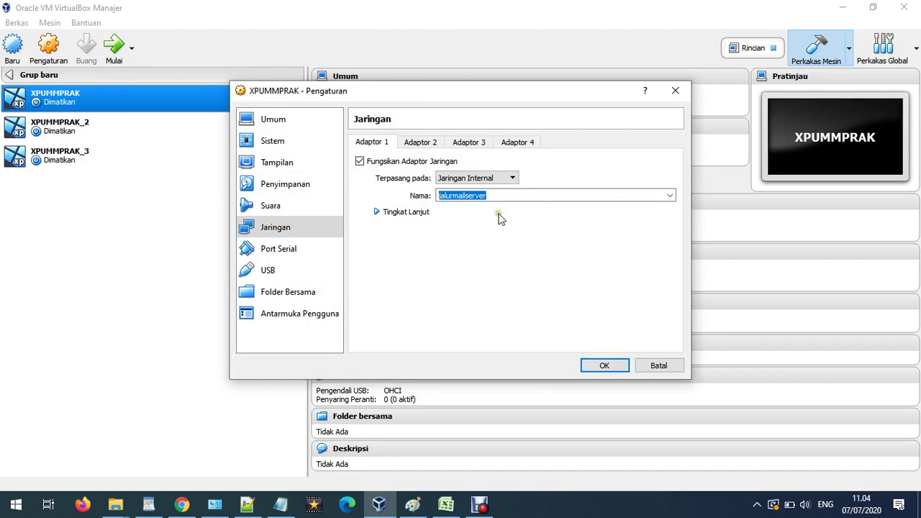
pyautogui.click(422, 212)
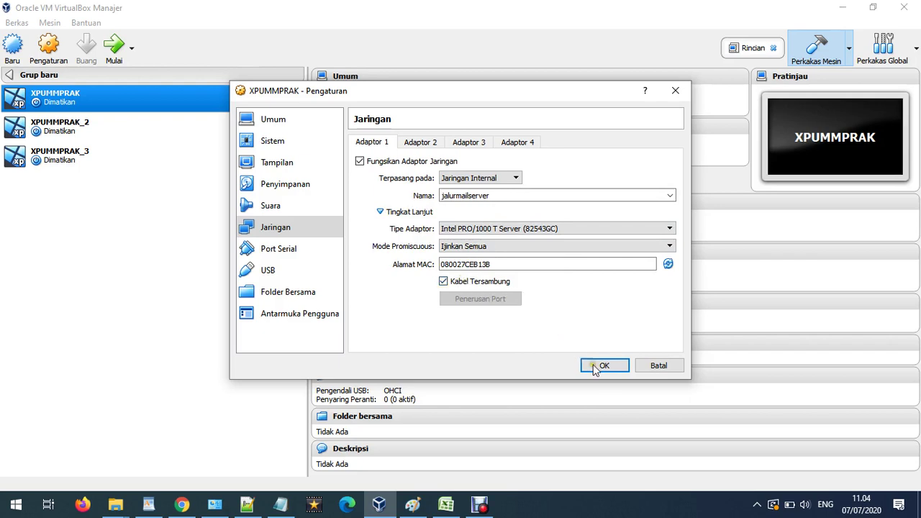
# Add a turquoise 'jalurmailserver' text label above the first hub link in Paint.
pyautogui.click(413, 505)
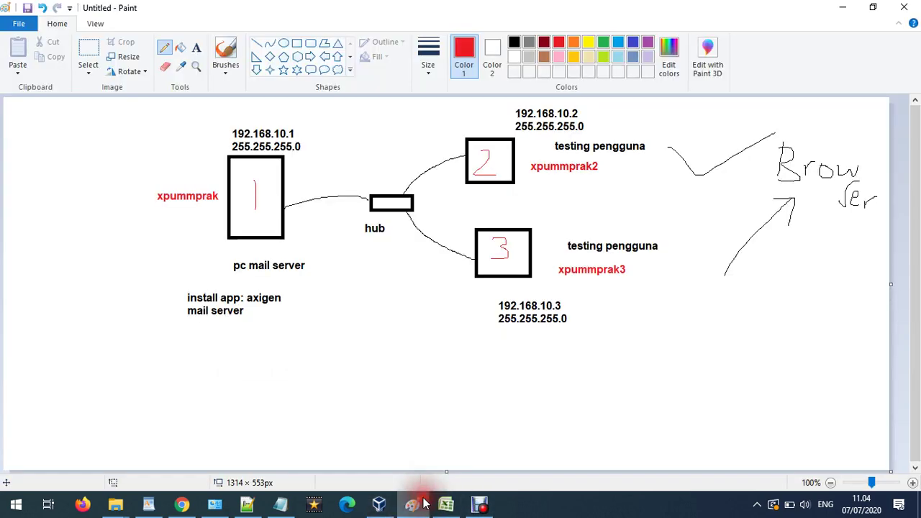
pyautogui.click(197, 48)
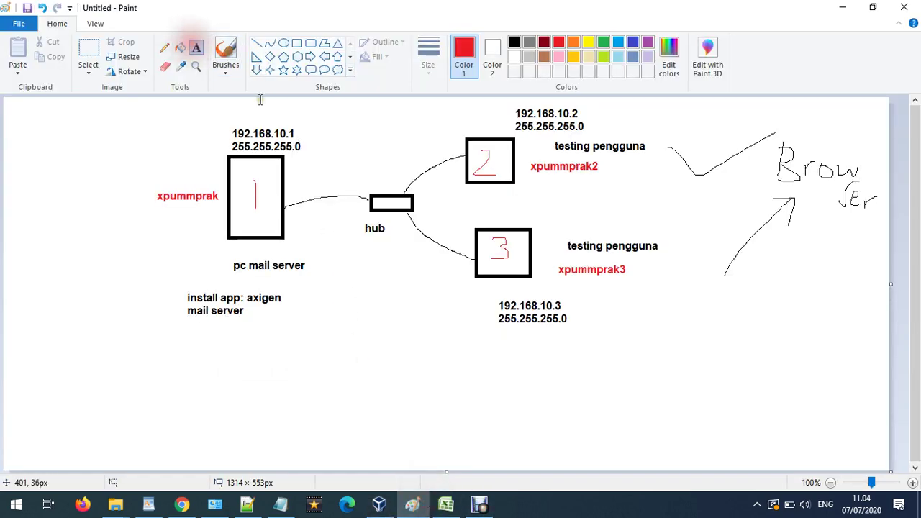
pyautogui.click(310, 178)
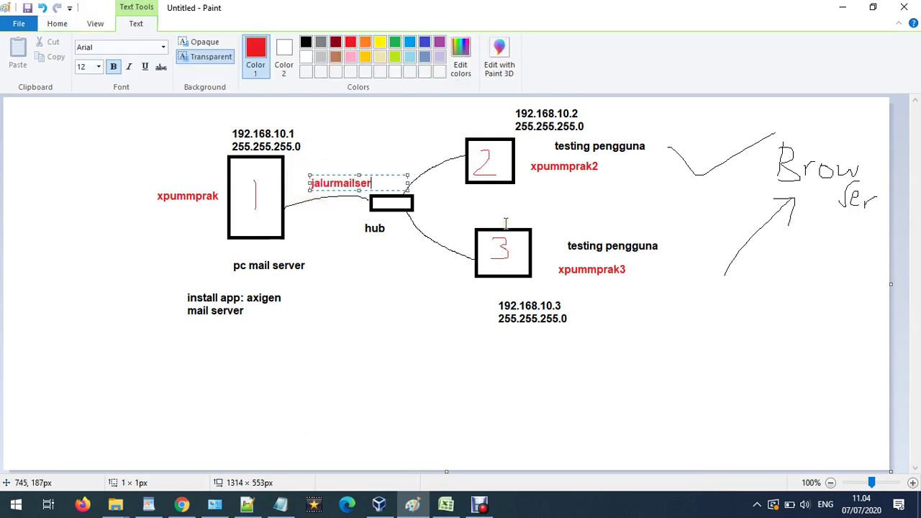
pyautogui.moveTo(403, 185); pyautogui.dragTo(310, 185)
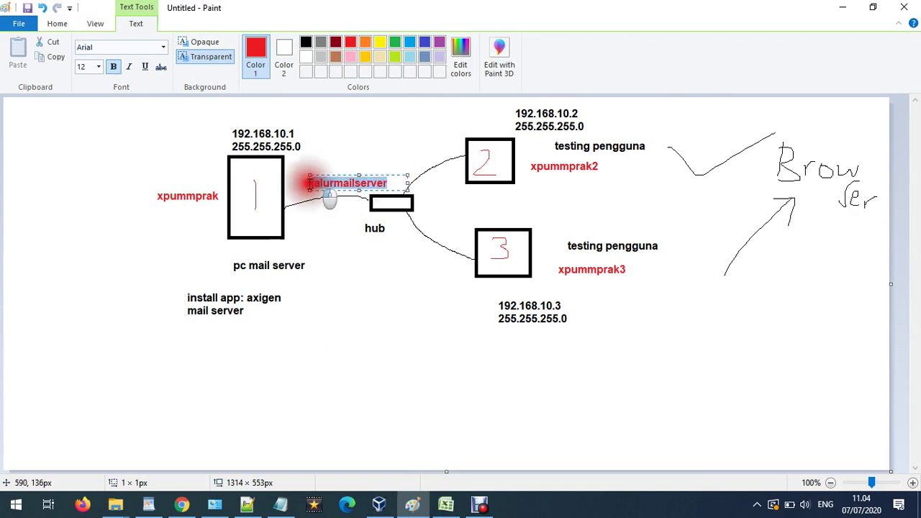
pyautogui.click(409, 42)
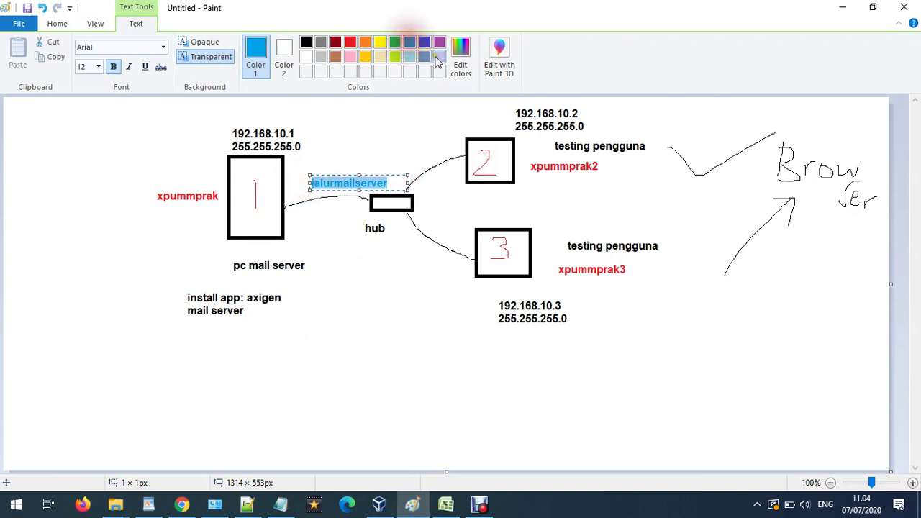
pyautogui.click(392, 236)
# Place 'jalurmailserver' labels beside the hub links to boxes 2 and 3.
pyautogui.click(415, 158)
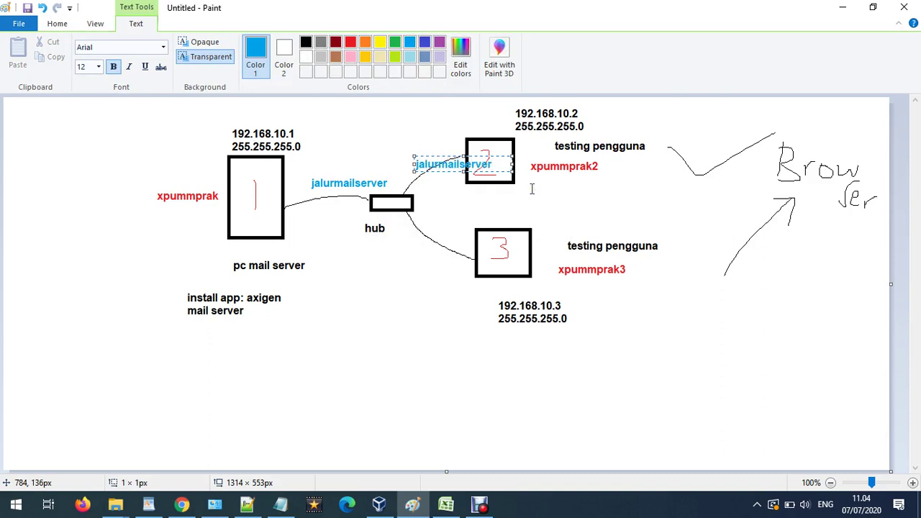
pyautogui.moveTo(444, 157); pyautogui.dragTo(403, 151)
pyautogui.click(402, 245)
pyautogui.click(407, 230)
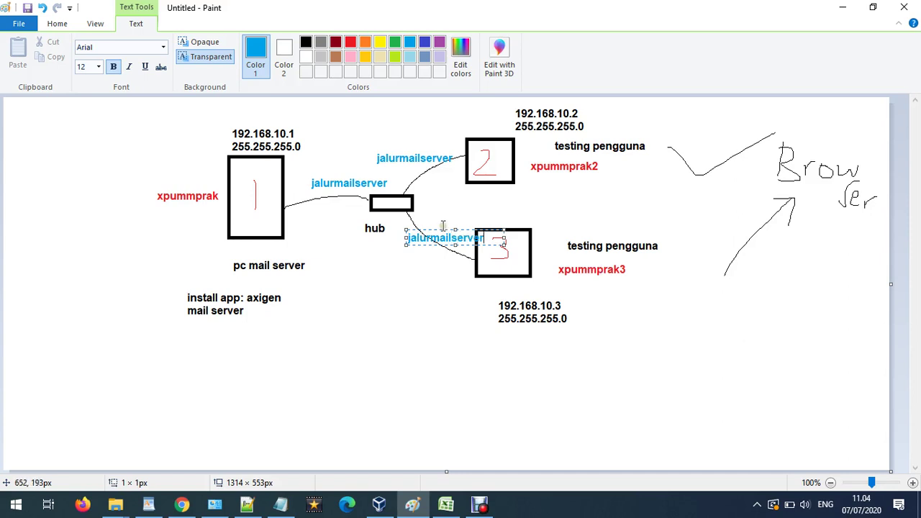
pyautogui.moveTo(442, 231); pyautogui.dragTo(423, 251)
pyautogui.click(411, 312)
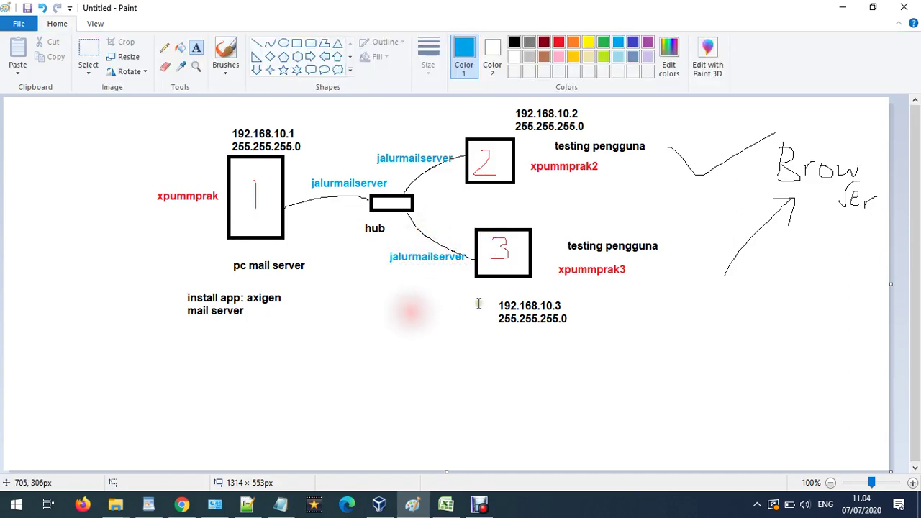
# Confirm XPUMMPRAK_2's Adapter 1 uses internal network jalurmailserver, then cancel.
pyautogui.click(382, 507)
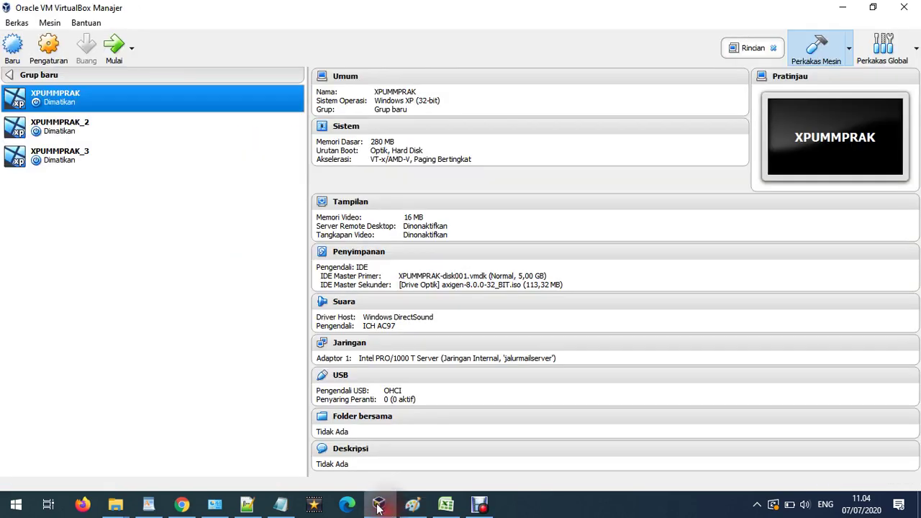
pyautogui.rightClick(59, 122)
pyautogui.press('Escape')
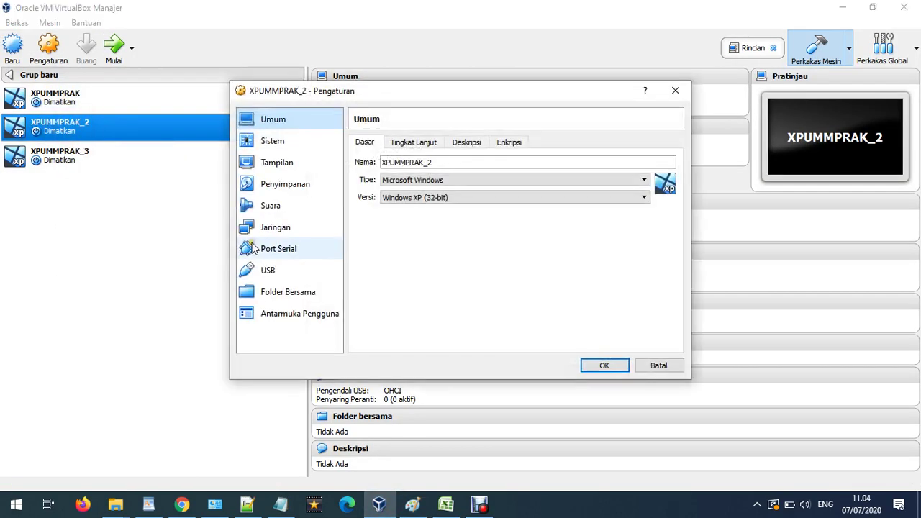
pyautogui.click(281, 229)
pyautogui.click(461, 195)
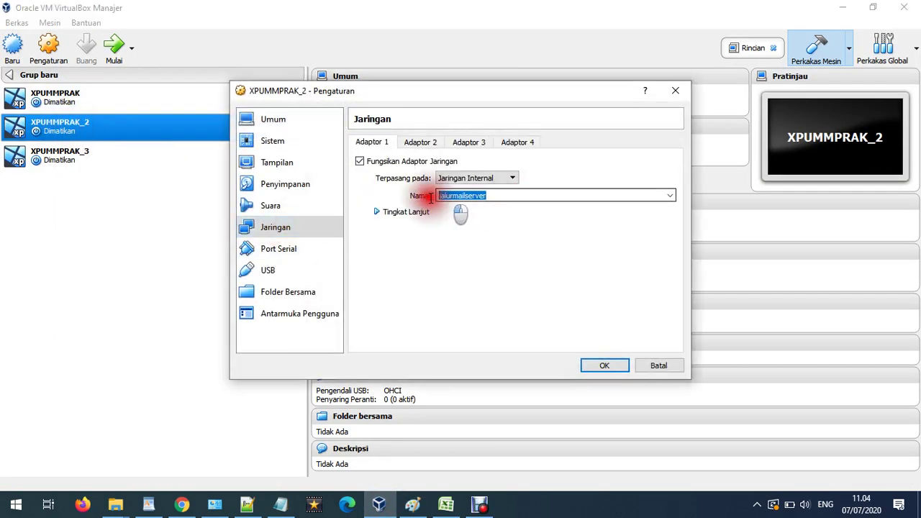
pyautogui.click(400, 211)
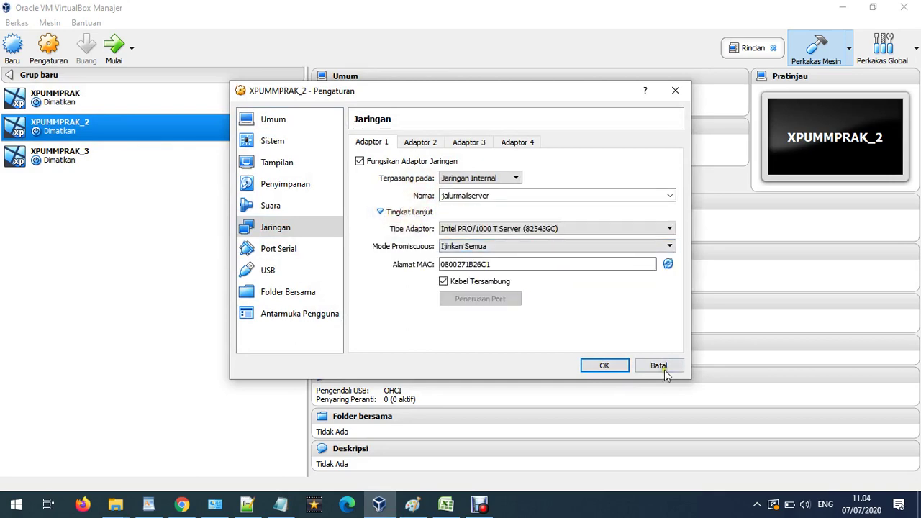
pyautogui.click(662, 367)
# Confirm XPUMMPRAK_3's Adapter 1 uses internal network jalurmailserver and save its settings.
pyautogui.click(82, 160)
pyautogui.click(62, 63)
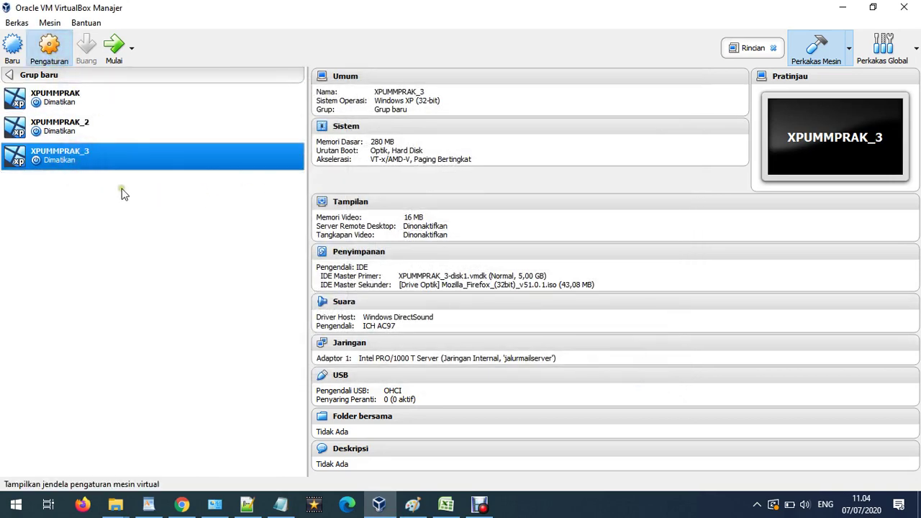
pyautogui.click(289, 226)
pyautogui.click(402, 214)
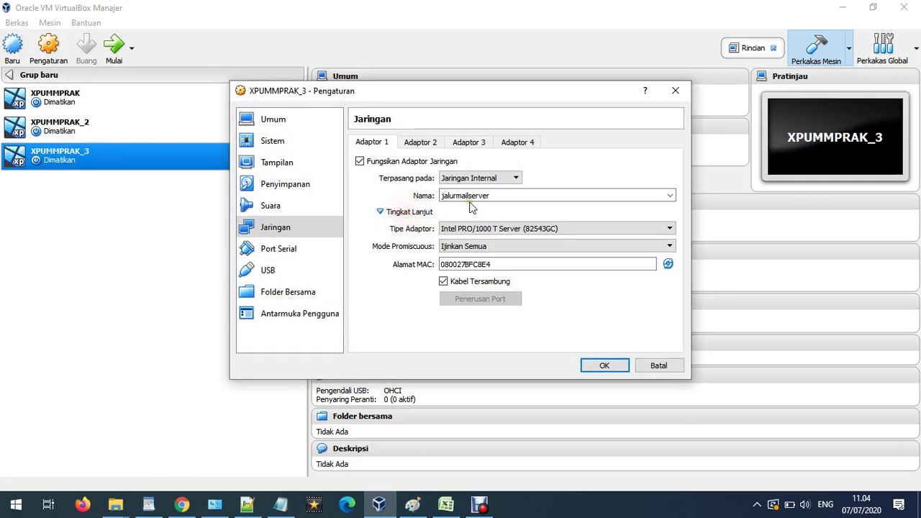
pyautogui.click(504, 196)
pyautogui.click(602, 365)
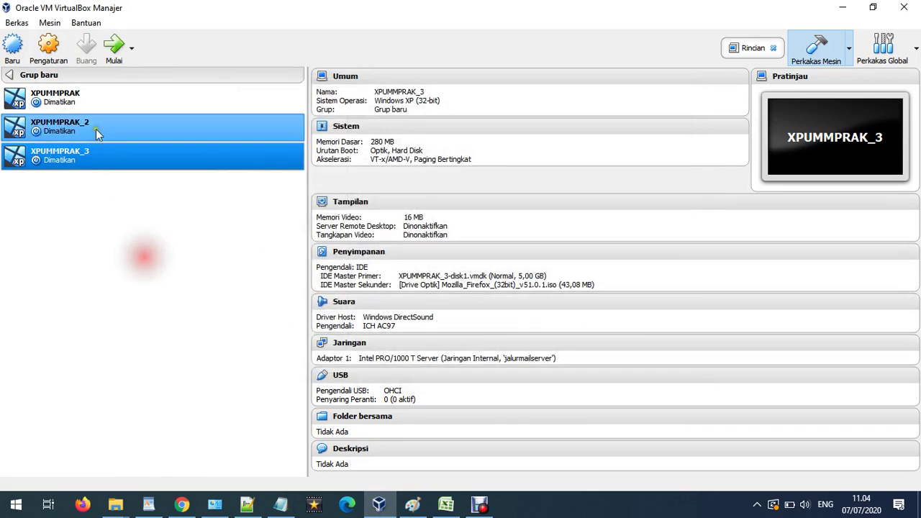
pyautogui.click(80, 101)
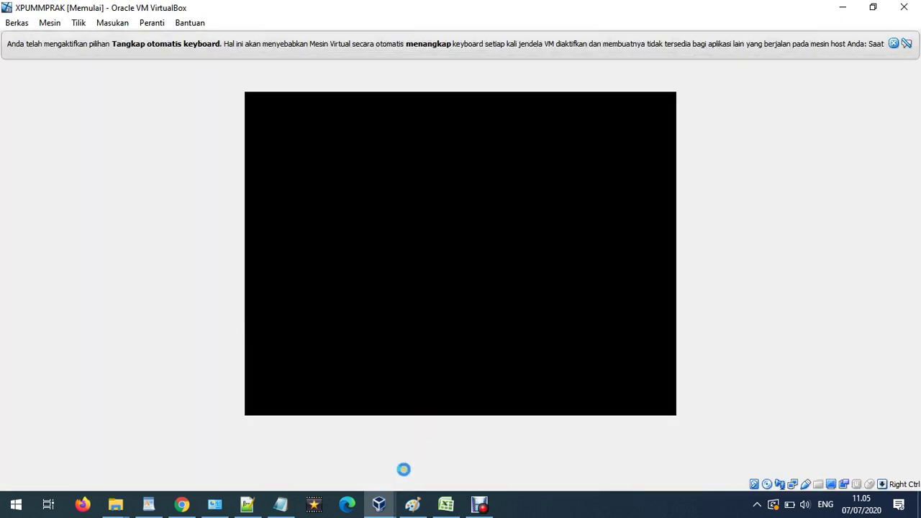
# Dismiss the keyboard capture and mouse-integration notices while XPUMMPRAK boots Windows XP.
pyautogui.click(893, 44)
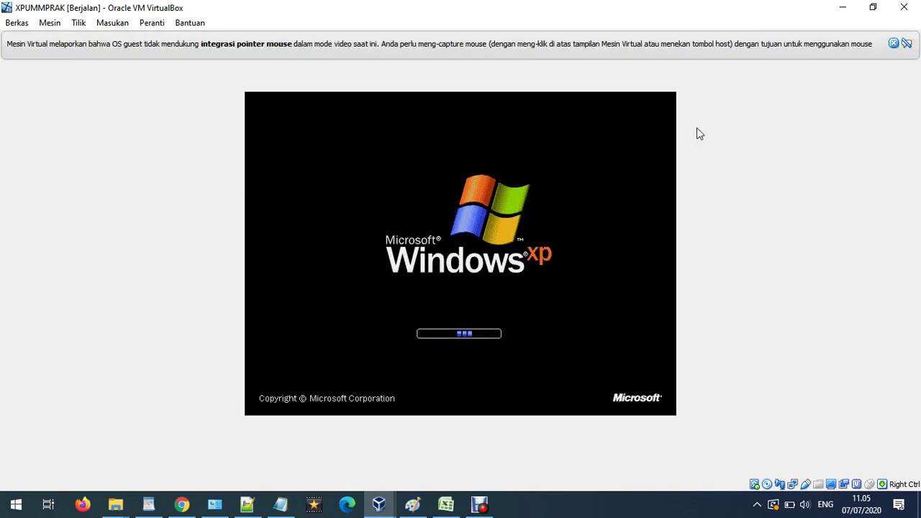
pyautogui.click(894, 43)
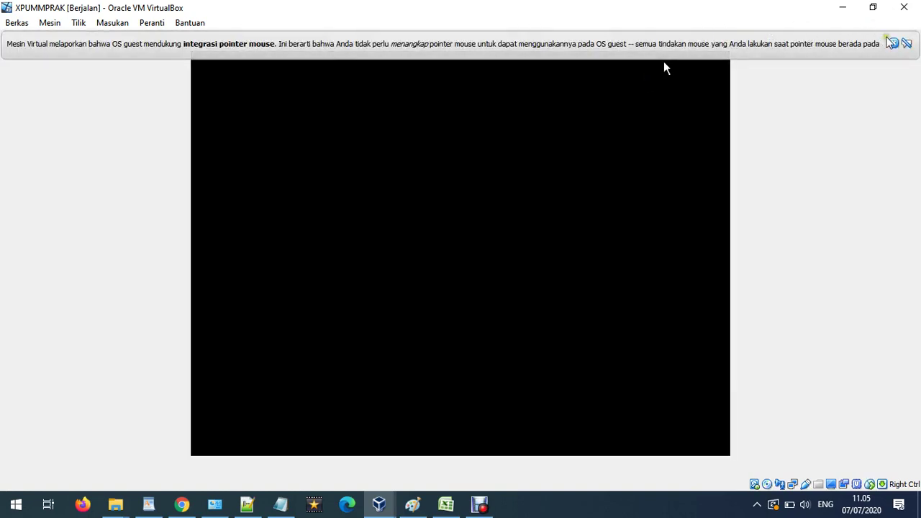
pyautogui.click(894, 43)
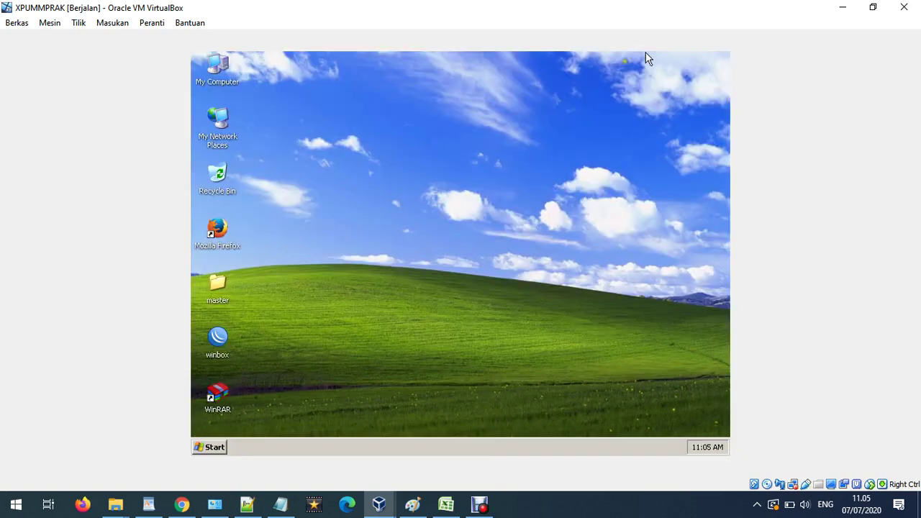
# Open the desktop master folder to find the Axigen installer, then minimize it.
pyautogui.click(444, 200)
pyautogui.doubleClick(213, 283)
pyautogui.click(288, 154)
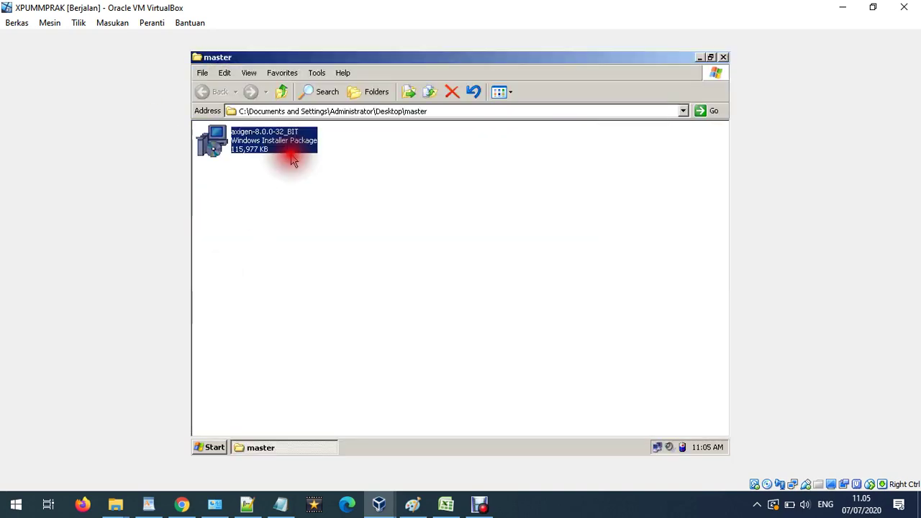
pyautogui.click(417, 192)
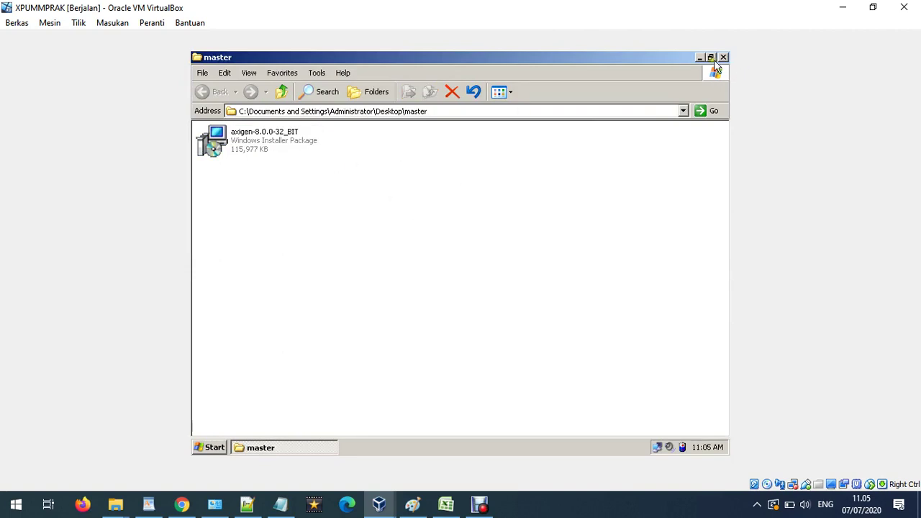
pyautogui.click(699, 58)
pyautogui.rightClick(201, 76)
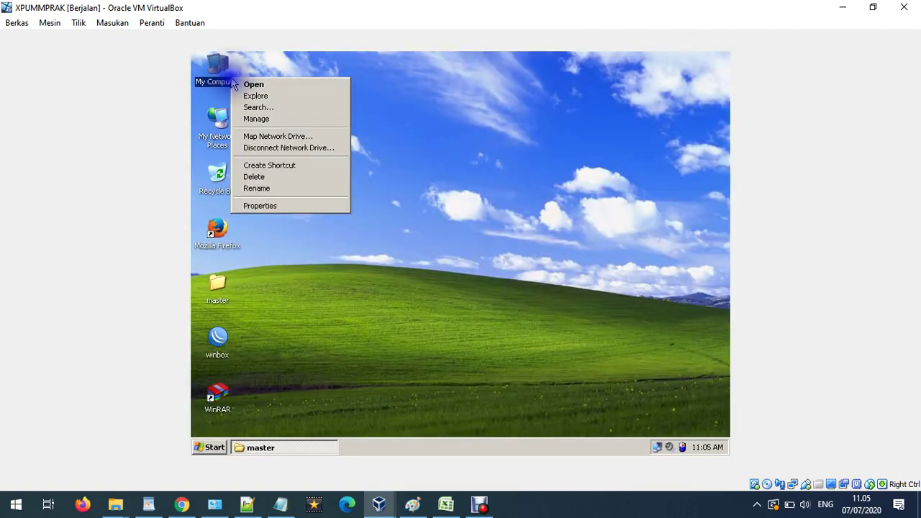
pyautogui.click(494, 82)
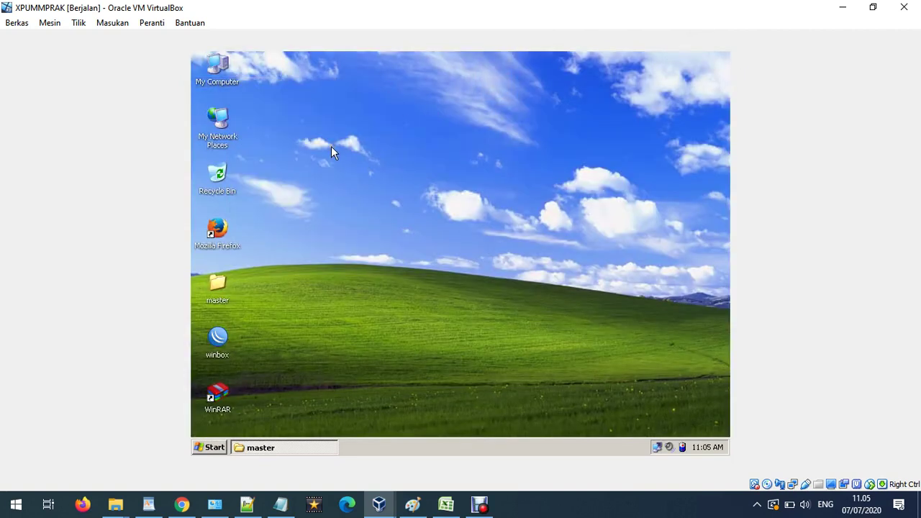
# Reopen the master folder and launch Install on axigen-8.0.0-32_BIT.
pyautogui.click(441, 200)
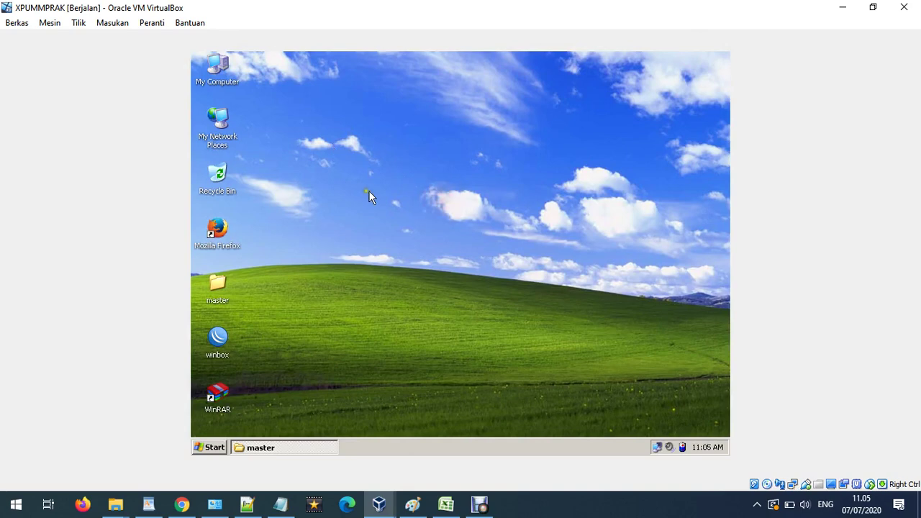
pyautogui.click(388, 229)
pyautogui.click(346, 268)
pyautogui.click(214, 286)
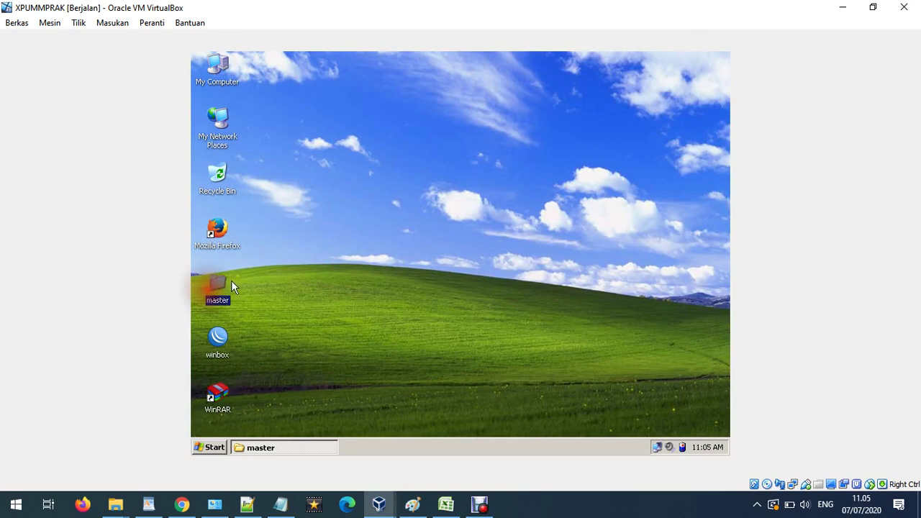
pyautogui.doubleClick(218, 287)
pyautogui.click(297, 170)
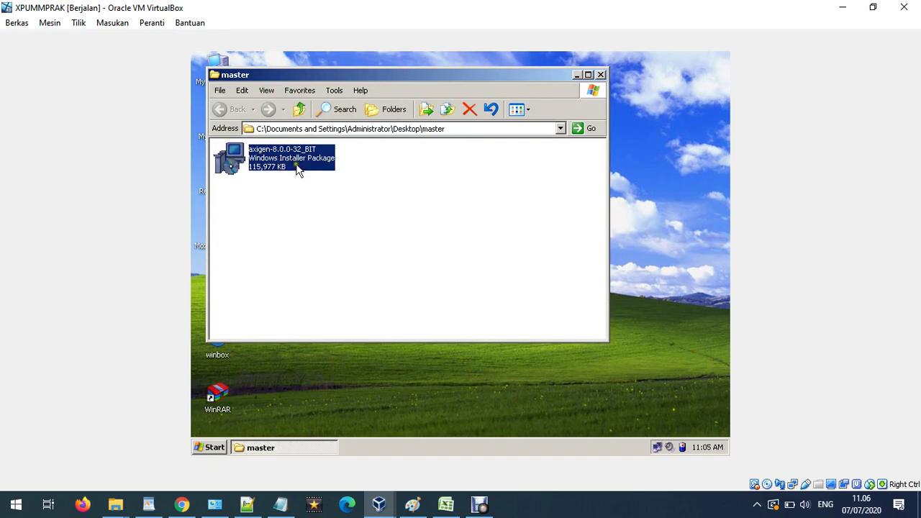
pyautogui.rightClick(298, 170)
pyautogui.click(577, 74)
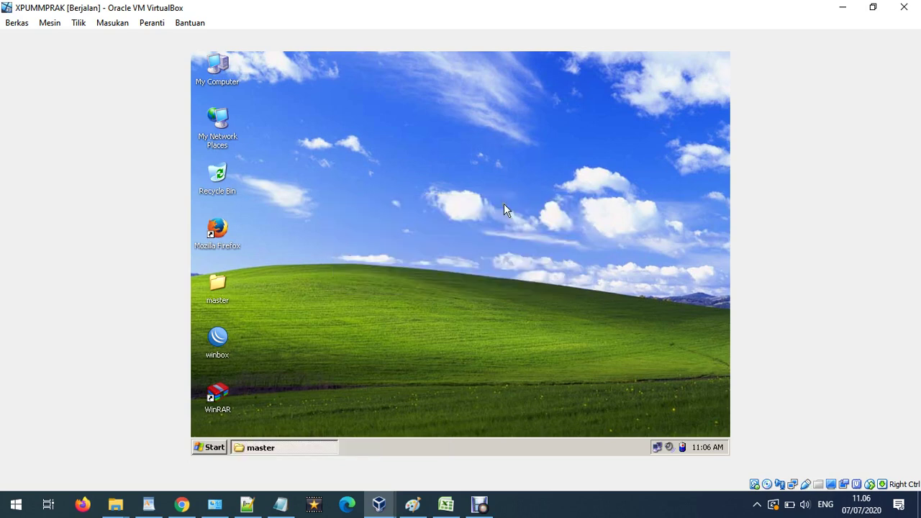
# Move the Axigen wizard aside and open the Local Area Connection's TCP/IP properties.
pyautogui.moveTo(481, 112); pyautogui.dragTo(522, 74)
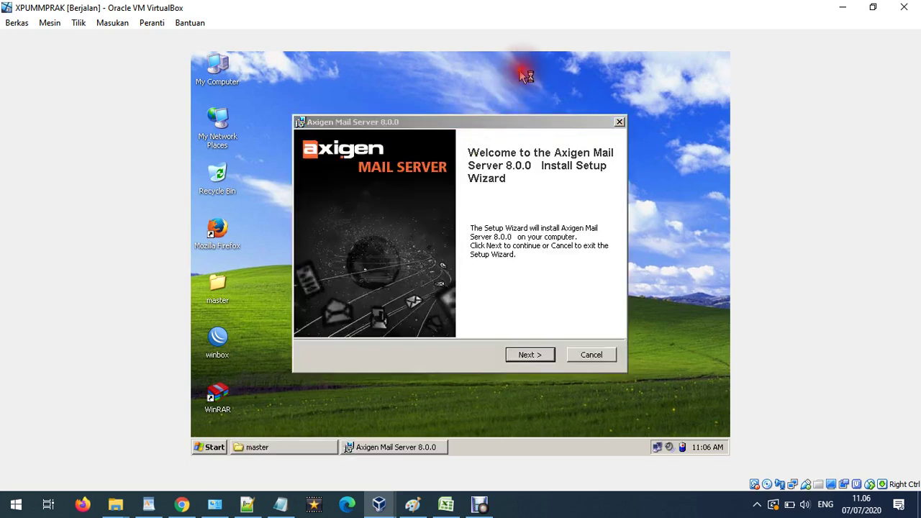
pyautogui.moveTo(479, 120); pyautogui.dragTo(519, 90)
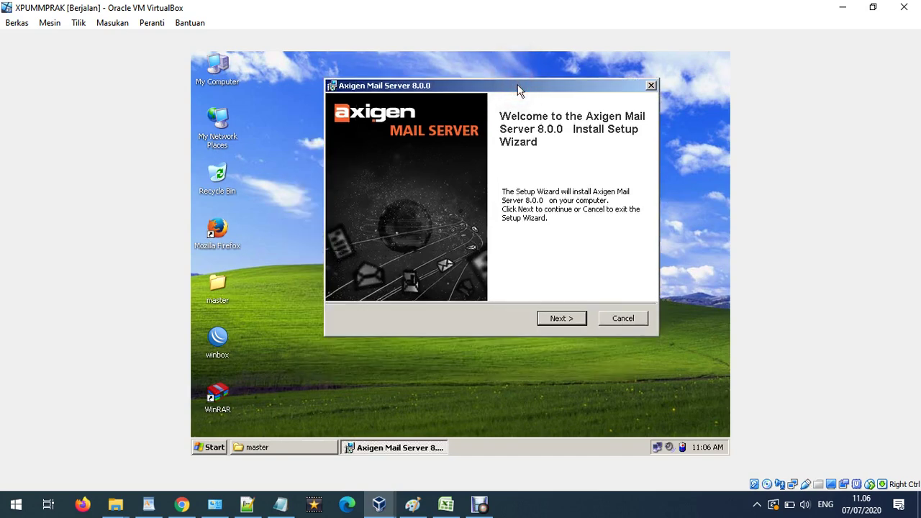
pyautogui.rightClick(232, 132)
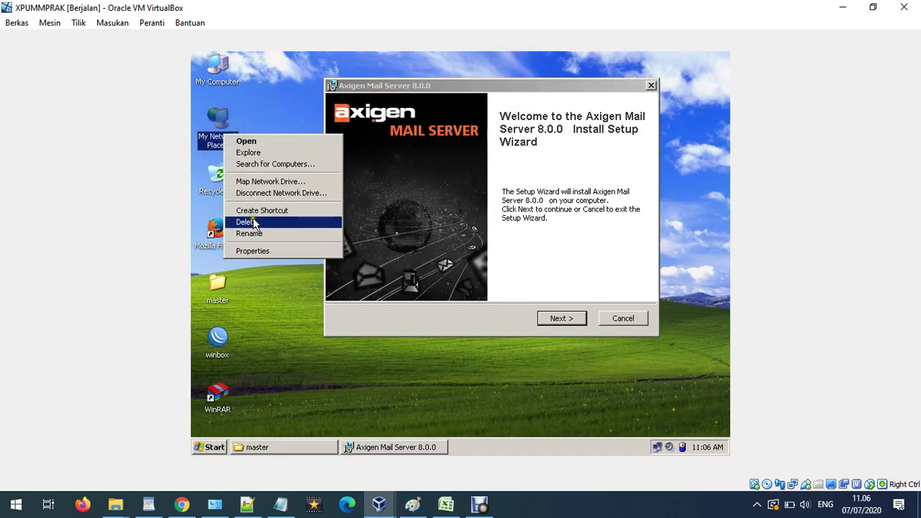
pyautogui.click(300, 252)
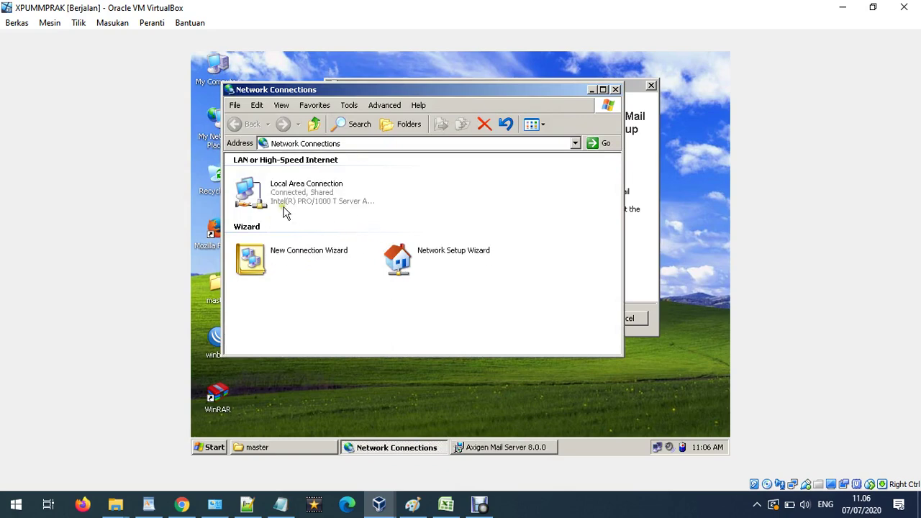
pyautogui.rightClick(274, 196)
pyautogui.click(313, 301)
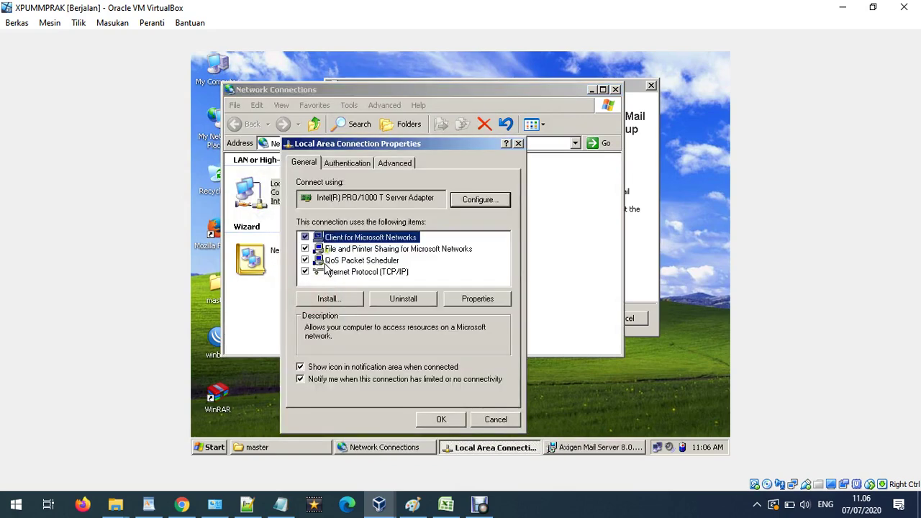
pyautogui.doubleClick(356, 272)
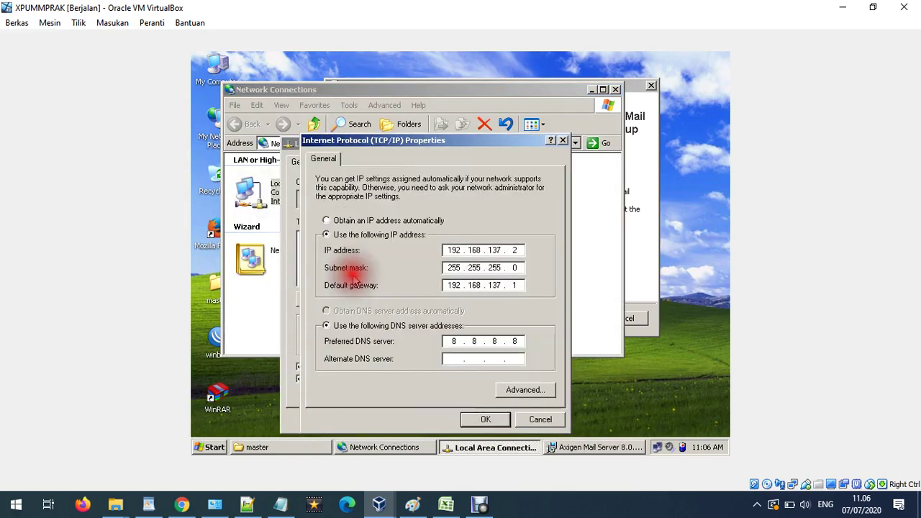
# Set static IP 192.168.10.1 with subnet mask 255.255.255.0 and apply it.
pyautogui.click(371, 221)
pyautogui.click(370, 235)
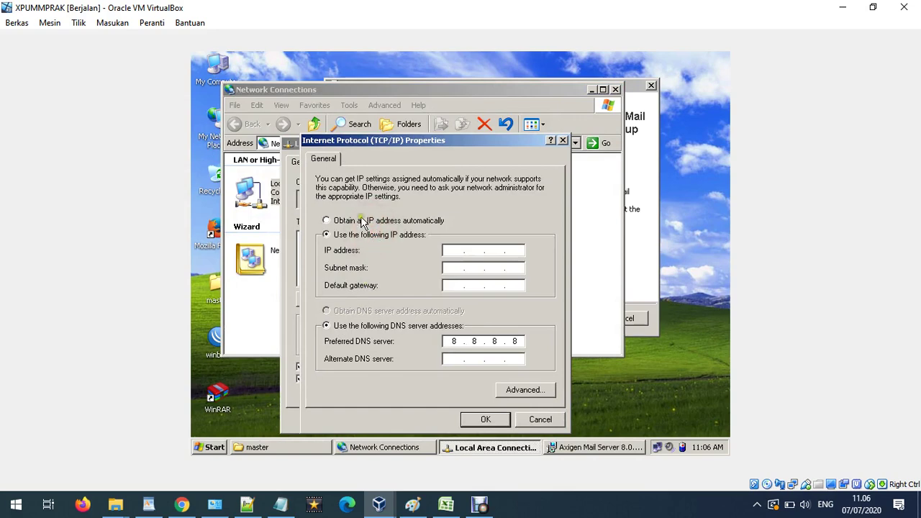
pyautogui.click(365, 223)
pyautogui.click(352, 310)
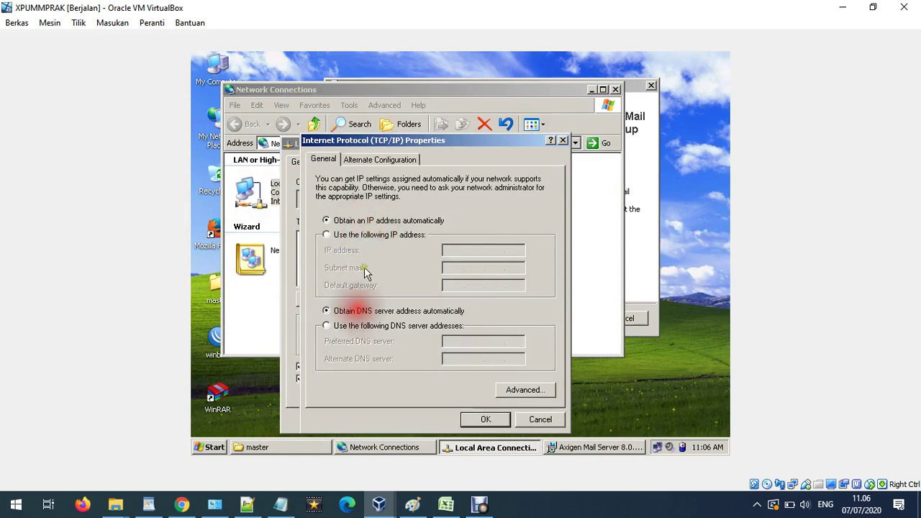
pyautogui.click(367, 235)
pyautogui.click(453, 250)
pyautogui.write('1')
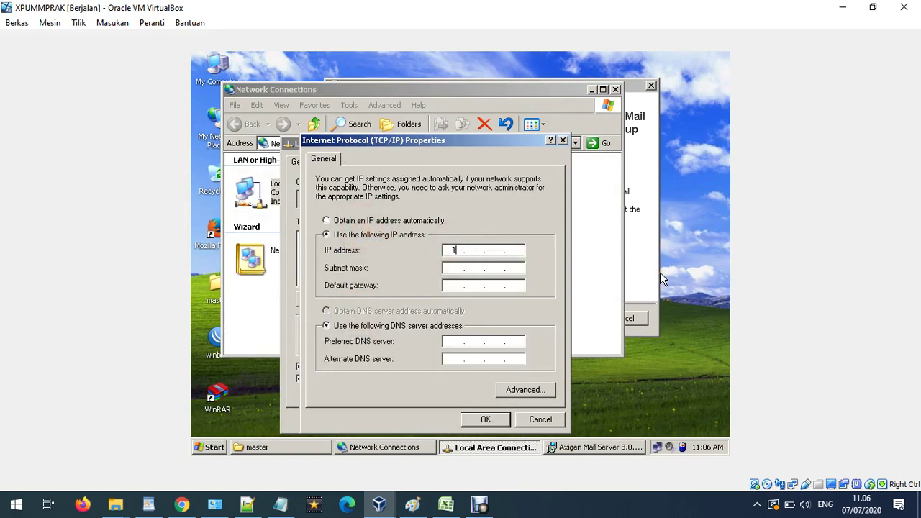
pyautogui.write('92 . 168 . 10 . 1')
pyautogui.click(466, 268)
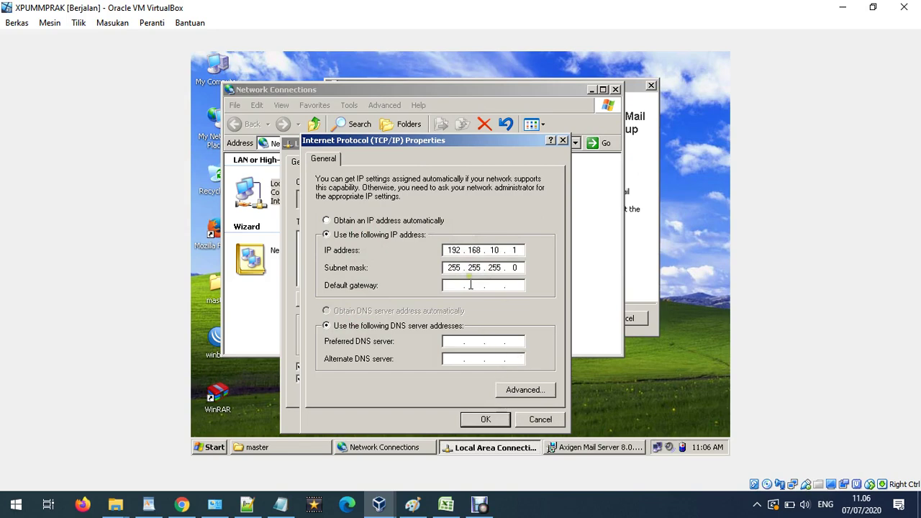
pyautogui.click(496, 251)
pyautogui.click(497, 267)
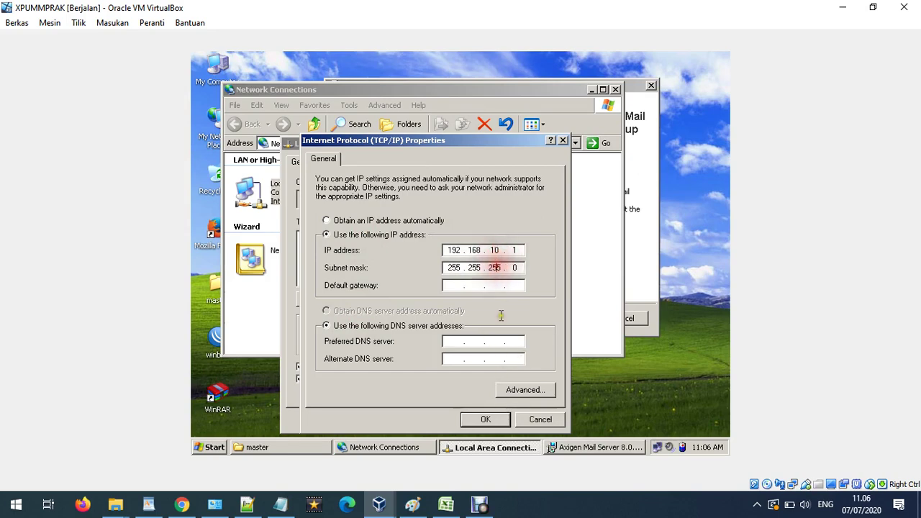
pyautogui.click(487, 420)
pyautogui.click(443, 421)
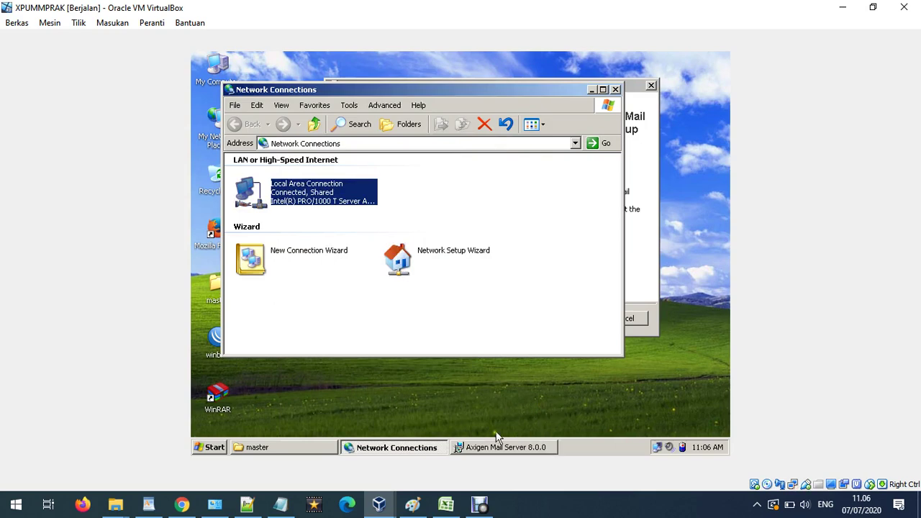
# Close the Network Connections window.
pyautogui.click(497, 447)
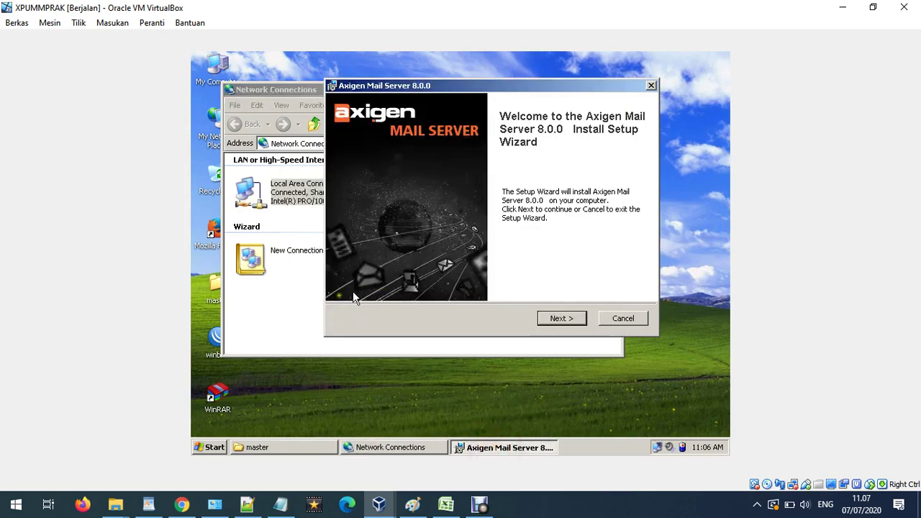
pyautogui.click(294, 305)
pyautogui.click(616, 90)
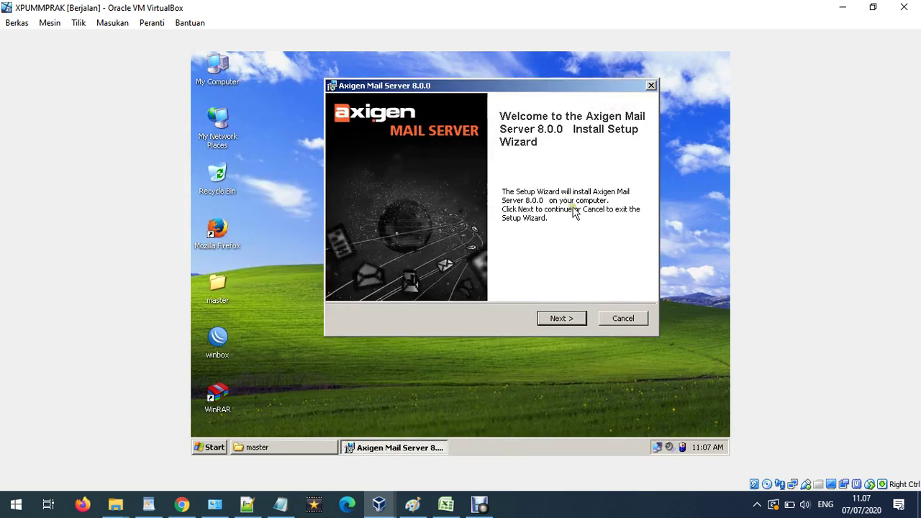
# Accept the Axigen licence and begin installing with default features and directory.
pyautogui.click(561, 321)
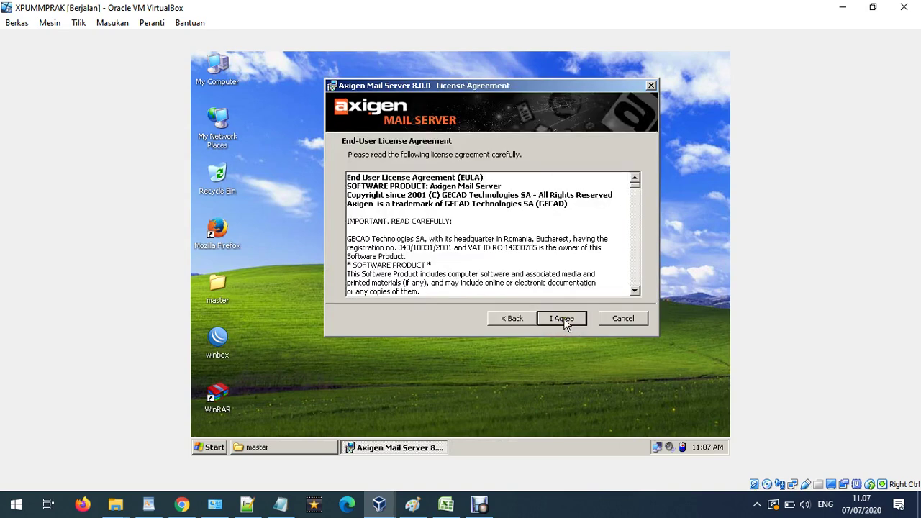
pyautogui.click(564, 321)
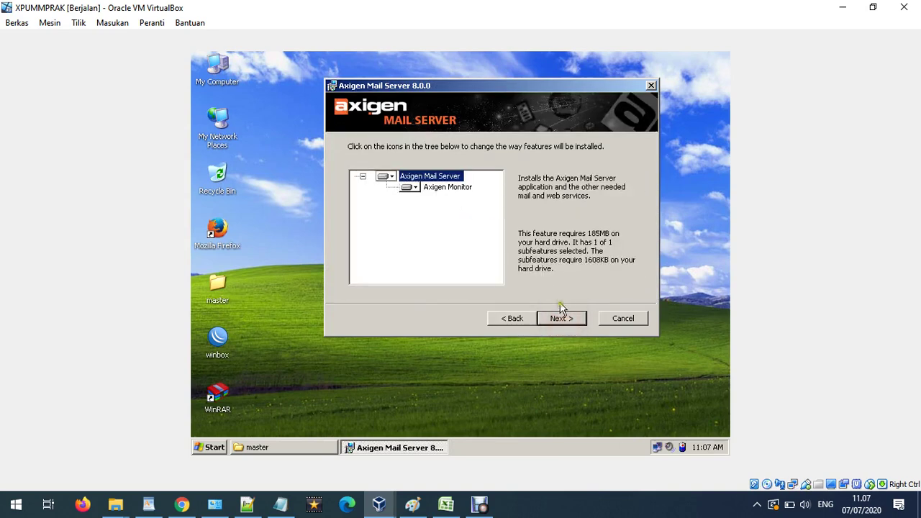
pyautogui.click(561, 317)
pyautogui.click(566, 318)
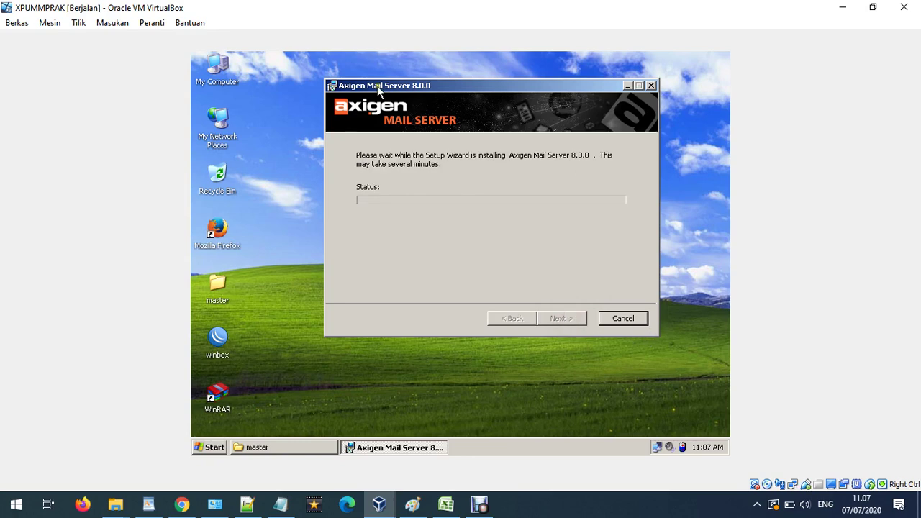
# Reposition the Axigen installer window while the installation runs to completion.
pyautogui.moveTo(385, 90); pyautogui.dragTo(373, 124)
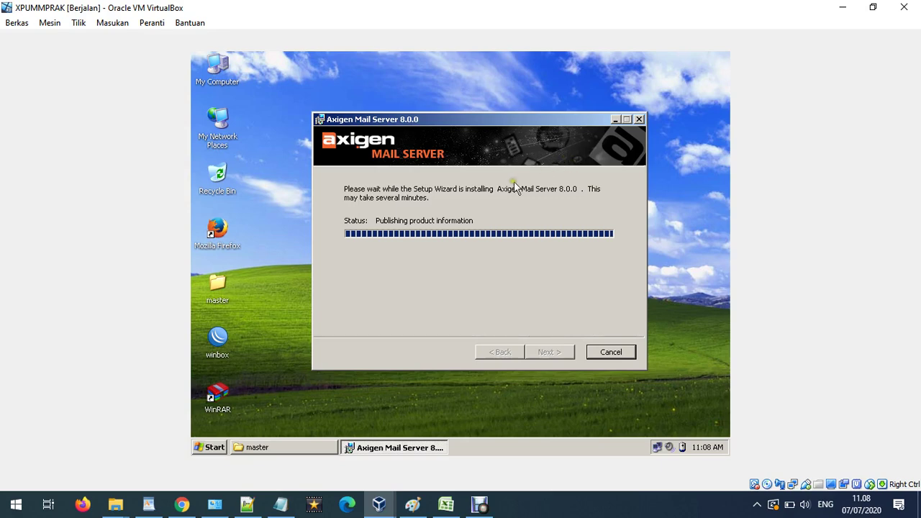
pyautogui.moveTo(451, 126); pyautogui.dragTo(433, 132)
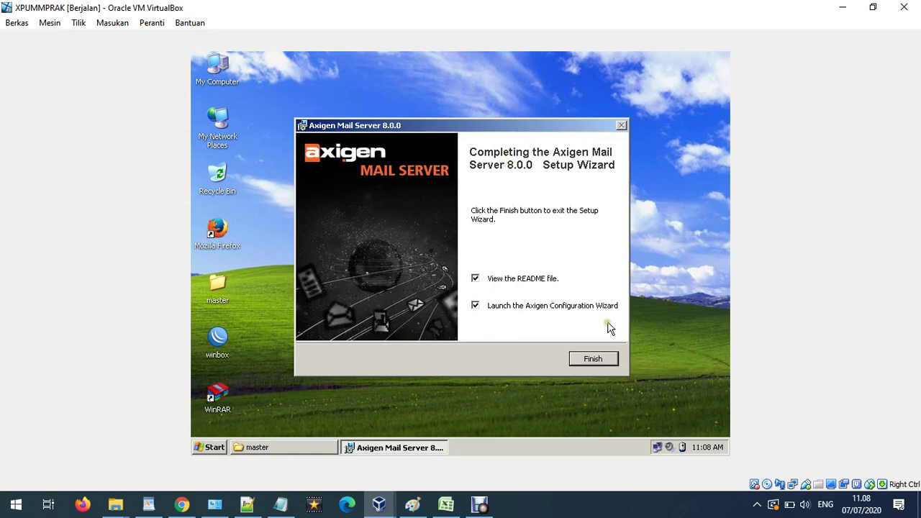
# Finish Axigen setup, close the README, and bring the Configuration Wizard forward.
pyautogui.click(594, 358)
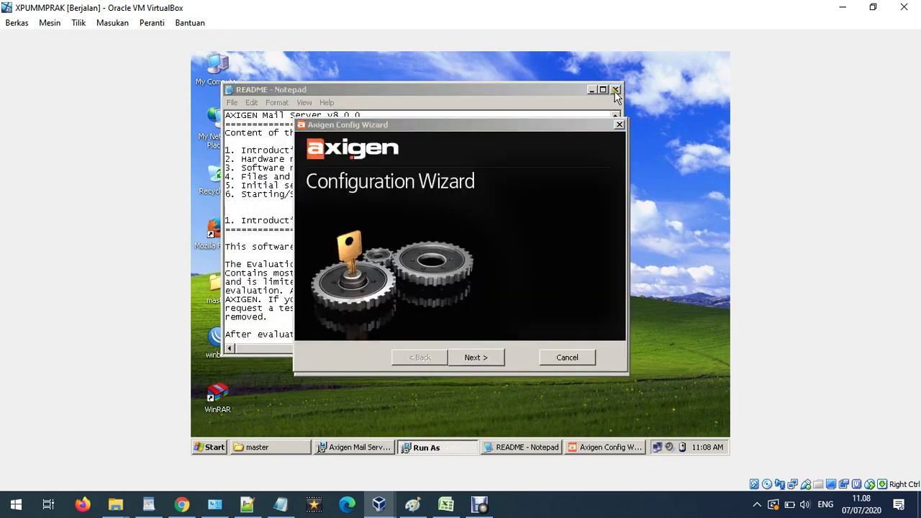
pyautogui.click(616, 89)
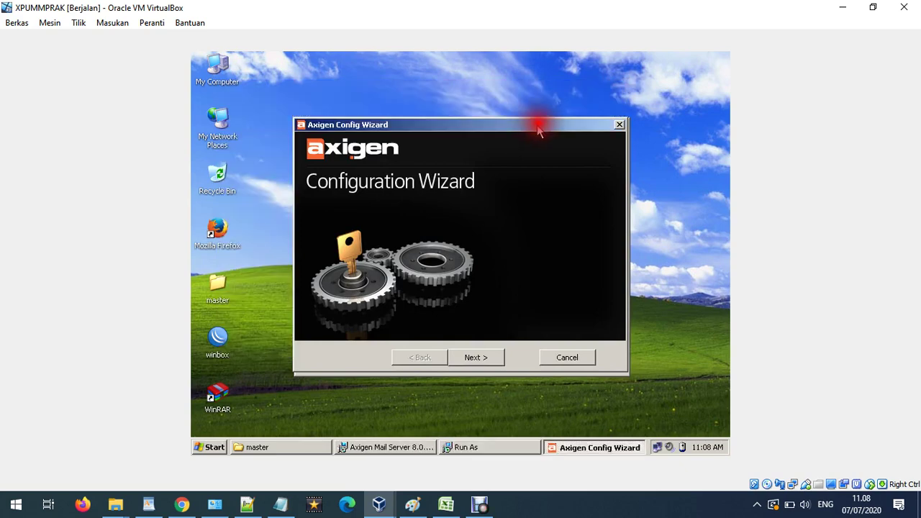
pyautogui.moveTo(538, 115); pyautogui.dragTo(551, 107)
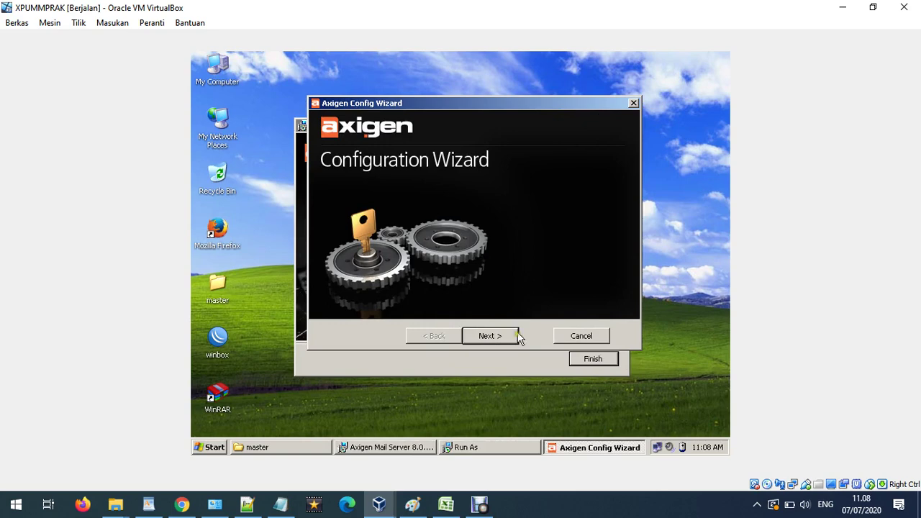
pyautogui.click(519, 362)
pyautogui.click(509, 231)
# Advance to the admin password page and enter the Axigen administrator password.
pyautogui.click(489, 335)
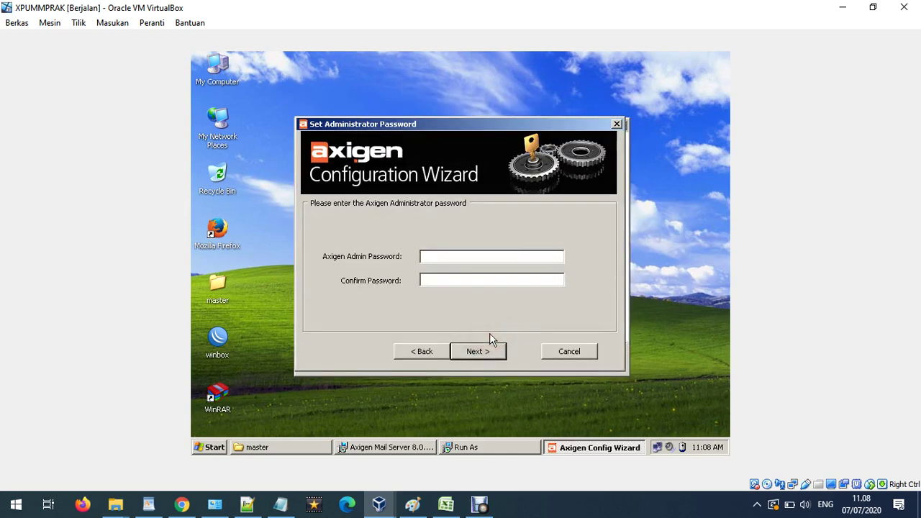
pyautogui.click(444, 257)
pyautogui.click(444, 252)
pyautogui.click(446, 279)
pyautogui.click(446, 259)
pyautogui.write('1234512345')
# Replace the default localdomain with indonesiannetwork.com as the Axigen domain name.
pyautogui.click(479, 349)
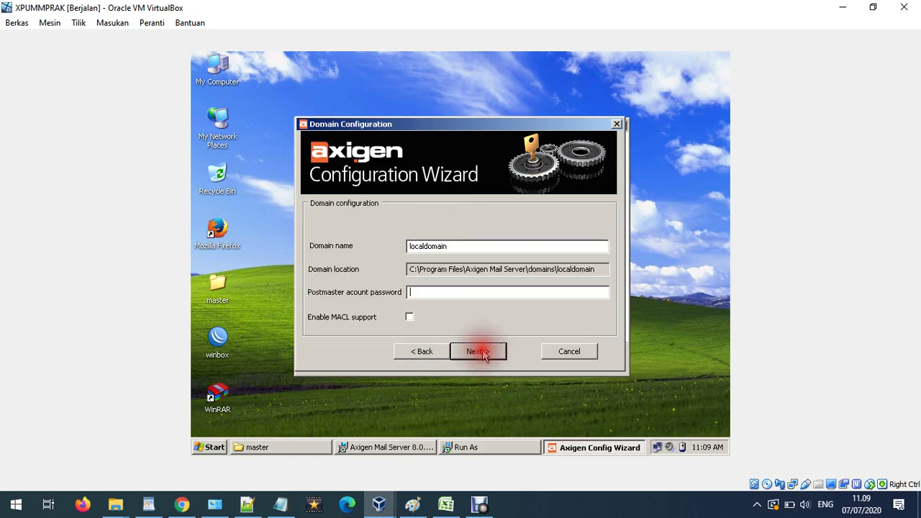
pyautogui.click(466, 247)
pyautogui.moveTo(466, 247); pyautogui.dragTo(343, 227)
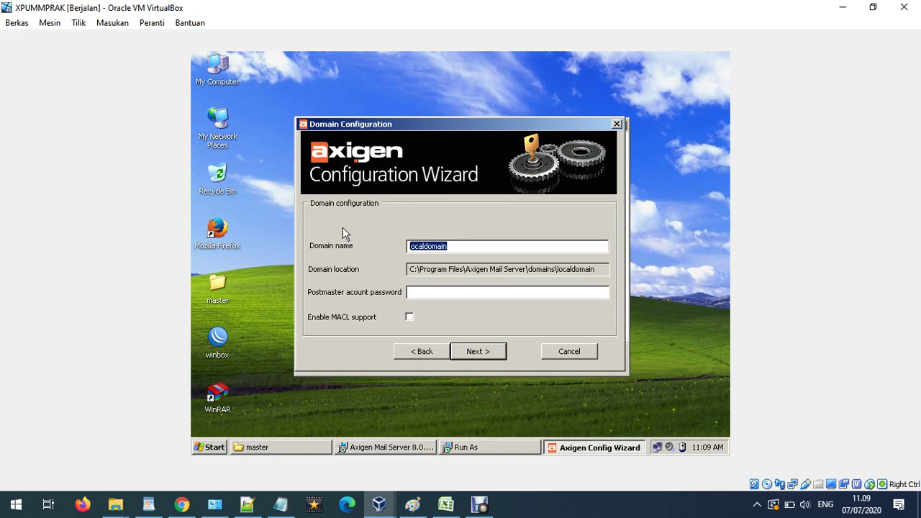
pyautogui.write('indonesian')
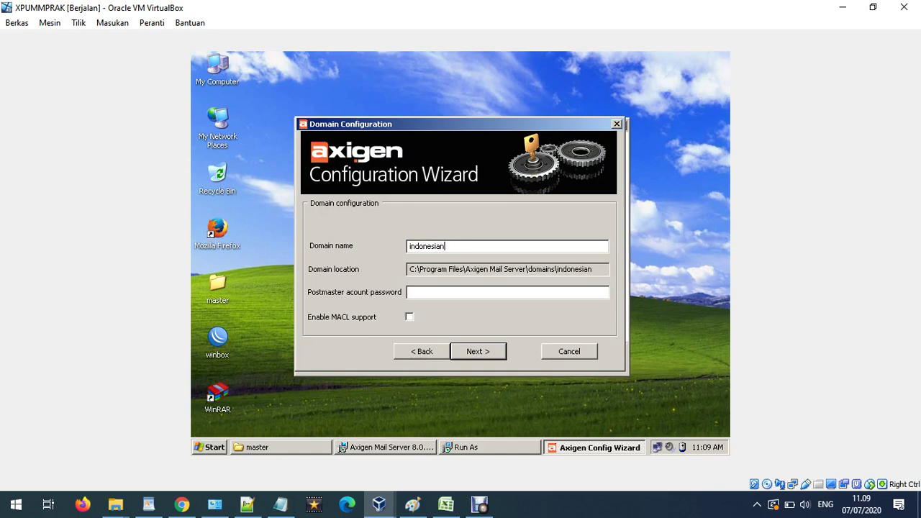
pyautogui.write('network.com')
pyautogui.moveTo(539, 247); pyautogui.dragTo(362, 240)
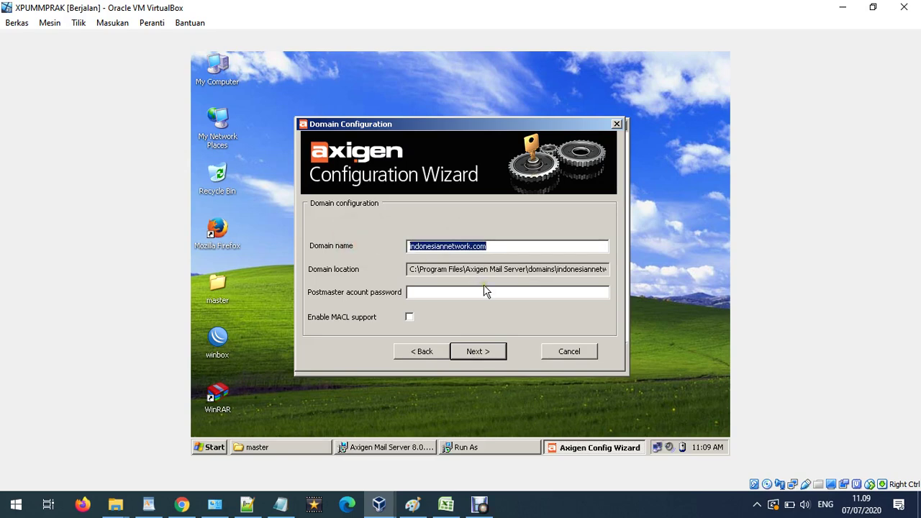
pyautogui.click(497, 246)
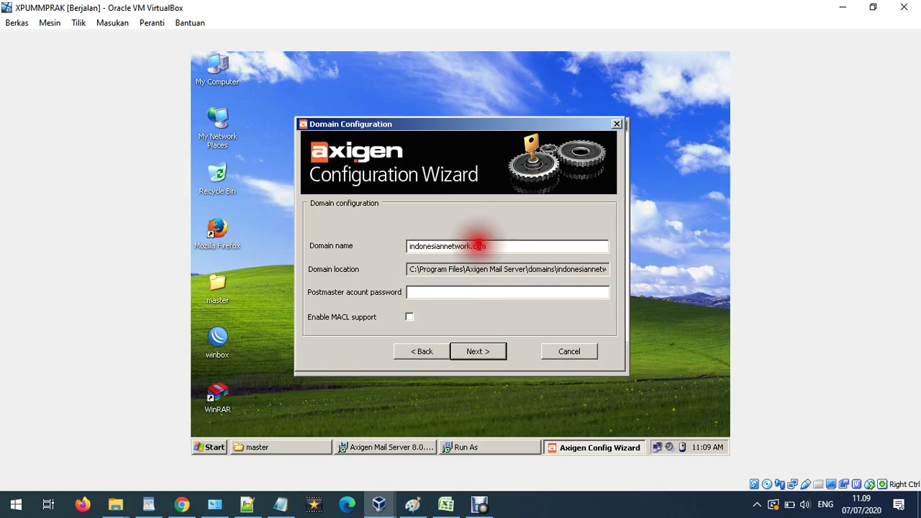
pyautogui.moveTo(504, 246); pyautogui.dragTo(409, 244)
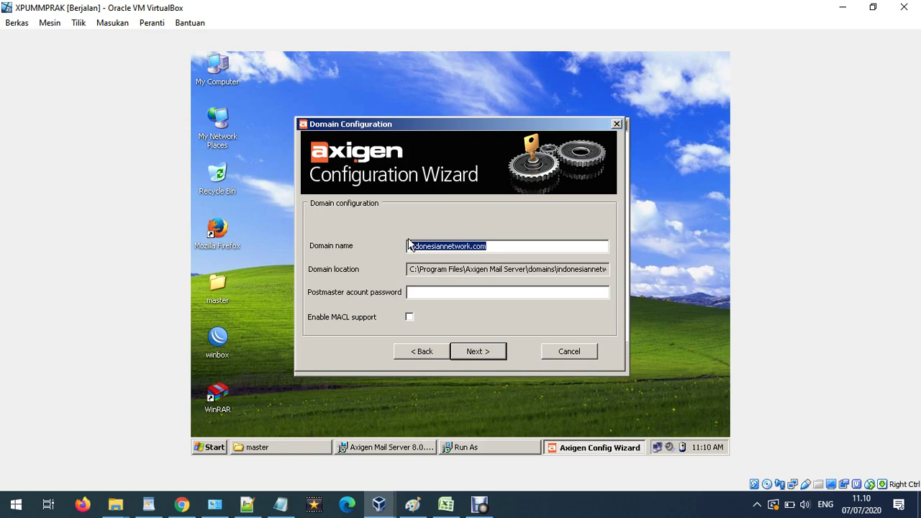
# Enter the postmaster account password and enable MACL support for the domain.
pyautogui.click(418, 291)
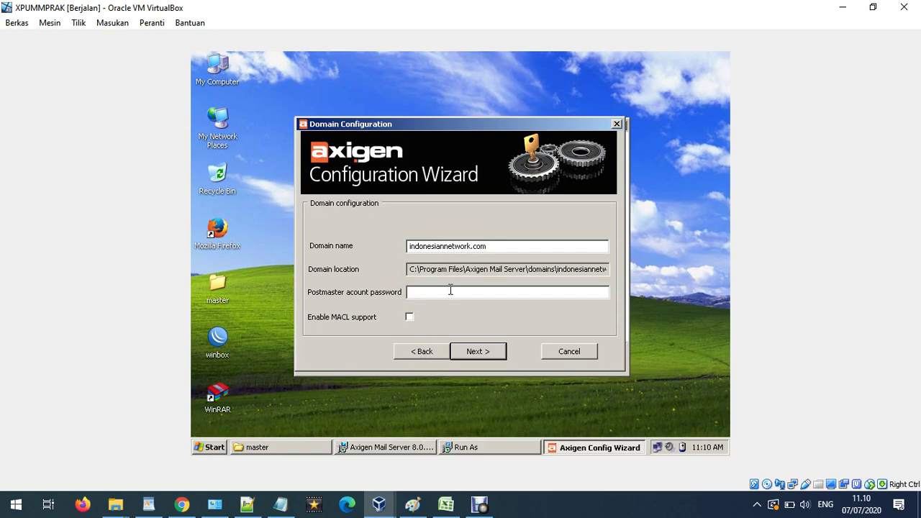
pyautogui.write('•••••')
pyautogui.click(410, 319)
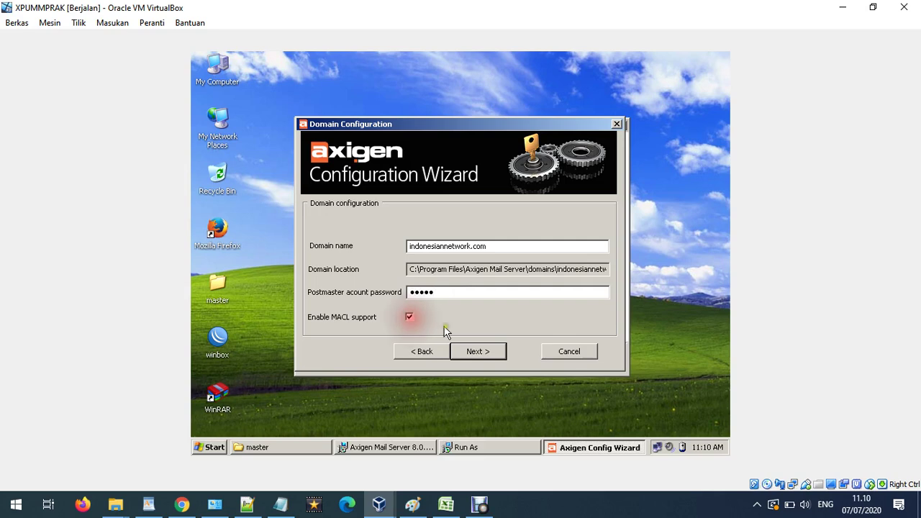
pyautogui.click(477, 351)
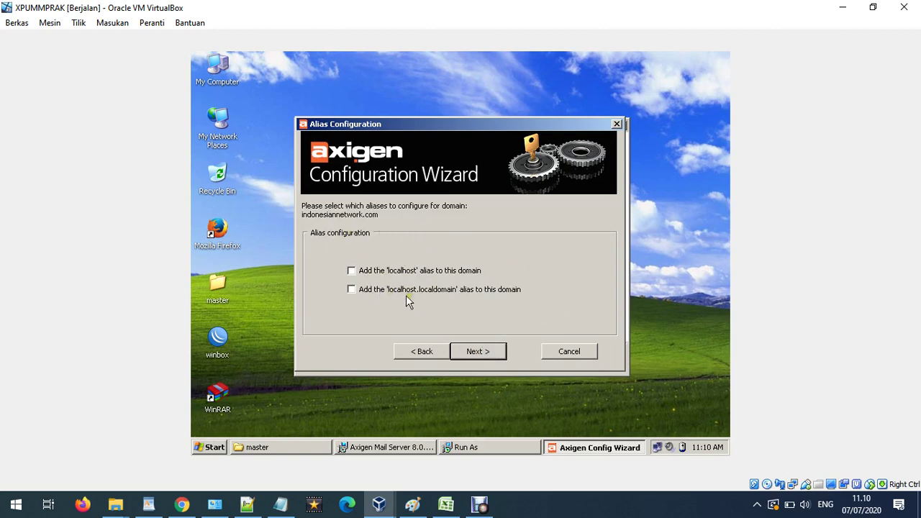
# Skip domain aliases and bind the Webadmin service to interface 192.168.10.1.
pyautogui.click(478, 352)
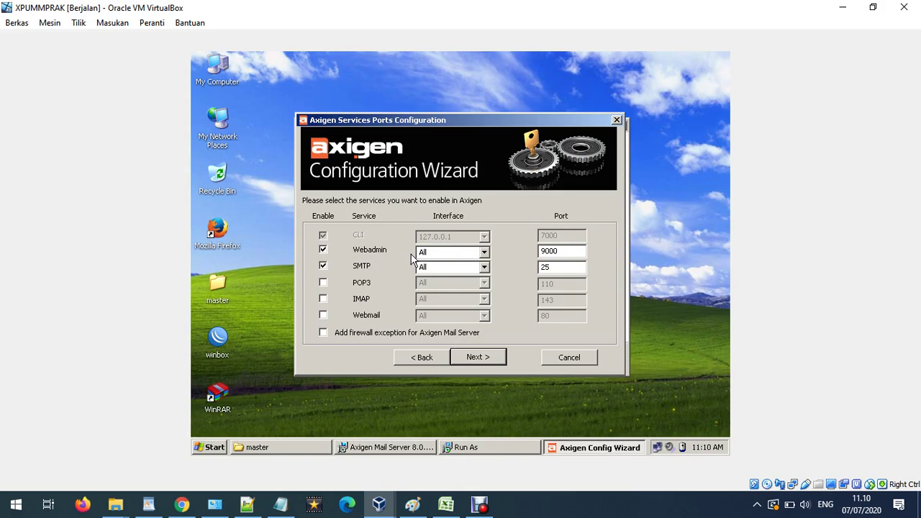
pyautogui.click(486, 254)
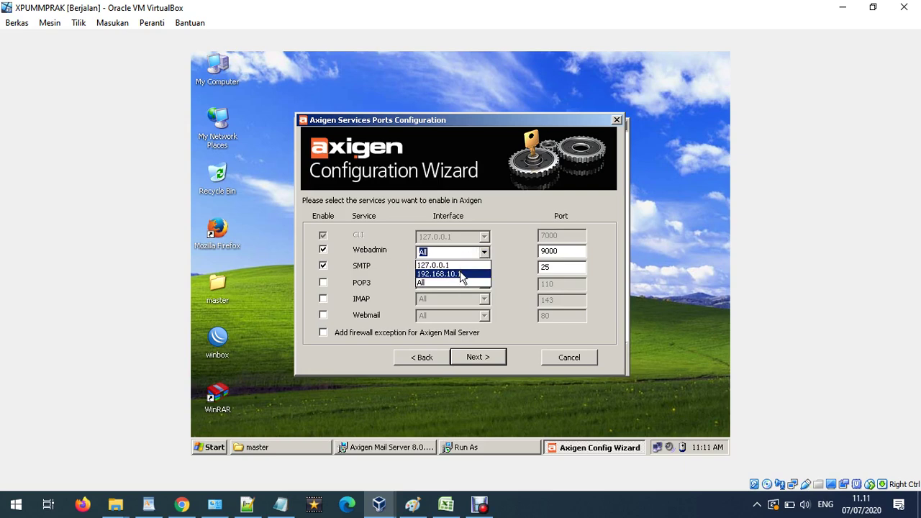
pyautogui.click(461, 274)
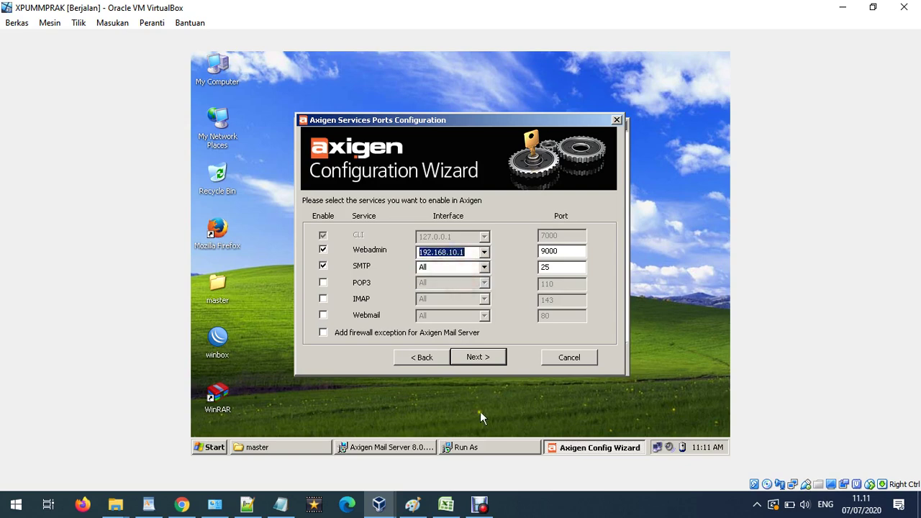
pyautogui.click(412, 504)
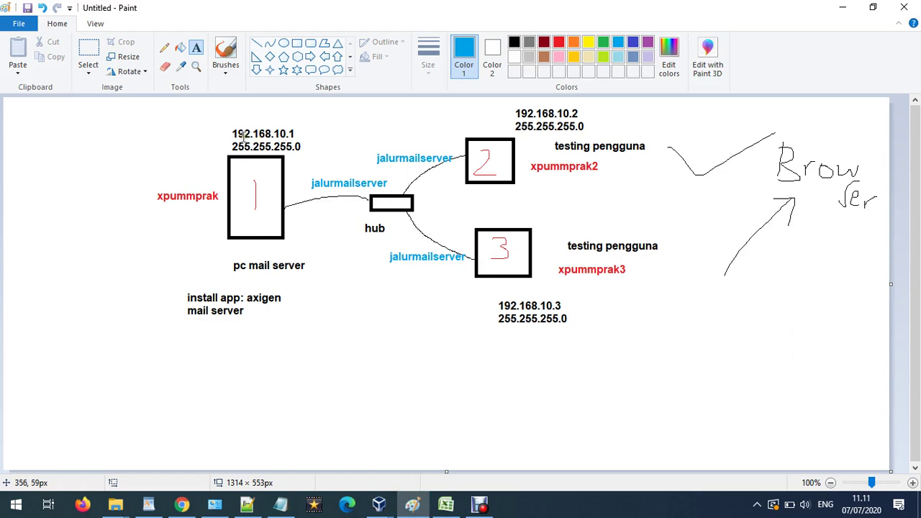
# Minimize Paint to bring the Axigen services and ports page back.
pyautogui.click(843, 8)
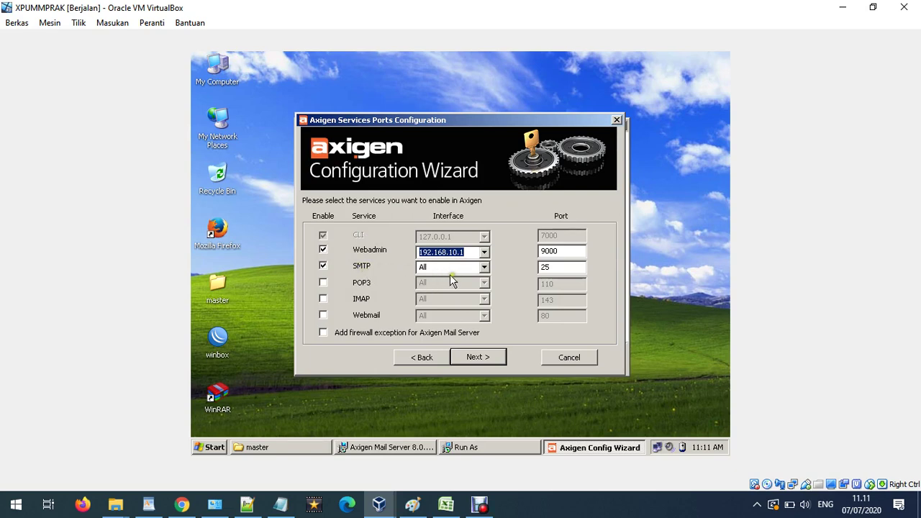
# Bind SMTP to 192.168.10.1 and enable the Webmail service.
pyautogui.click(485, 267)
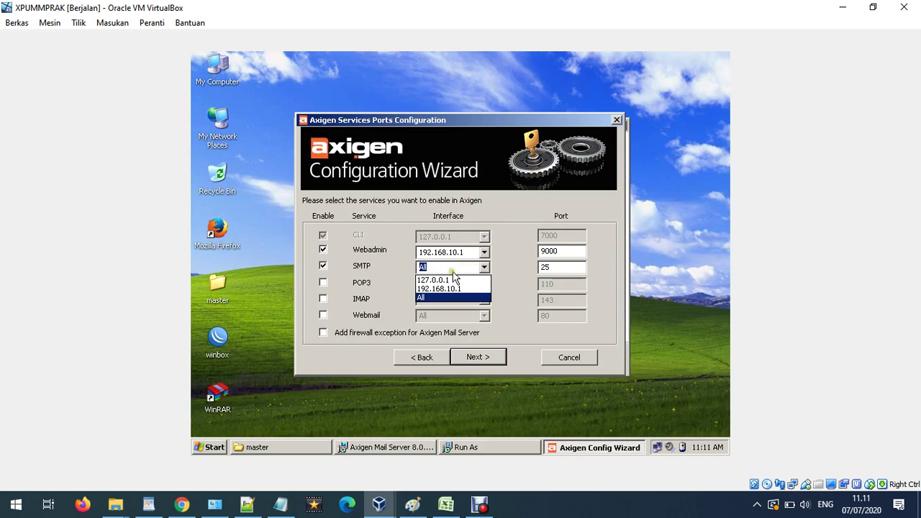
pyautogui.click(446, 289)
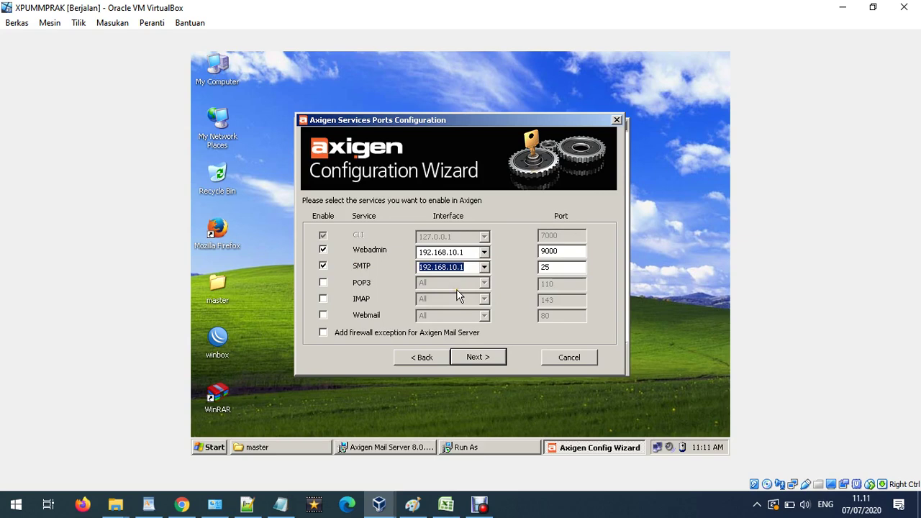
pyautogui.click(324, 316)
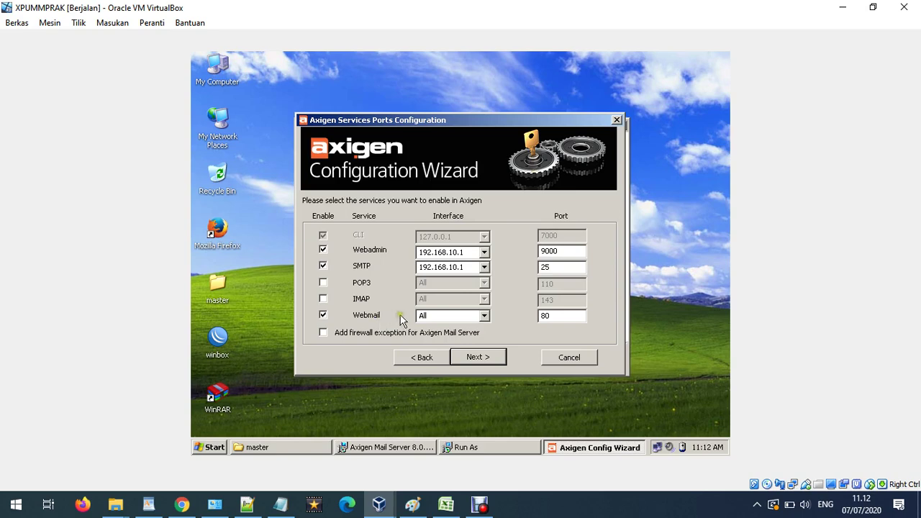
# Bind Webmail to 192.168.10.1 and change its port from 80 to 3000.
pyautogui.click(484, 315)
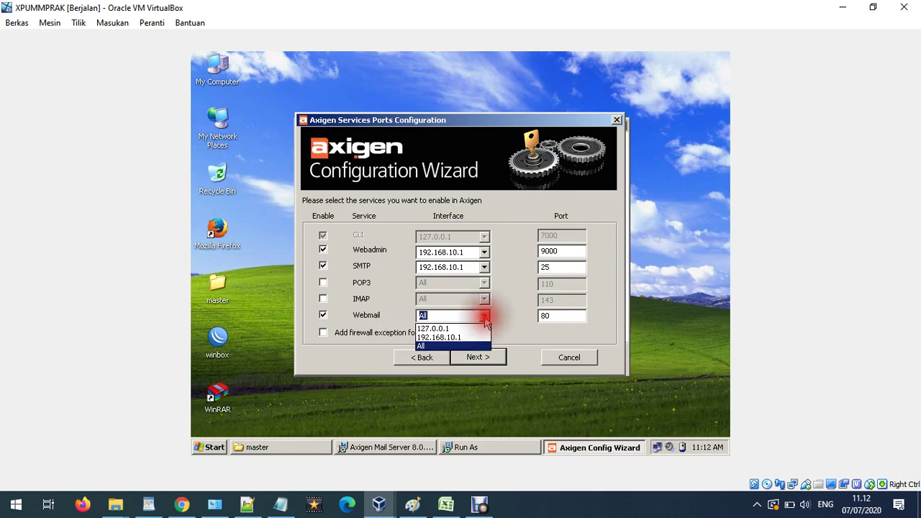
pyautogui.click(443, 337)
pyautogui.moveTo(565, 318); pyautogui.dragTo(534, 322)
pyautogui.click(560, 316)
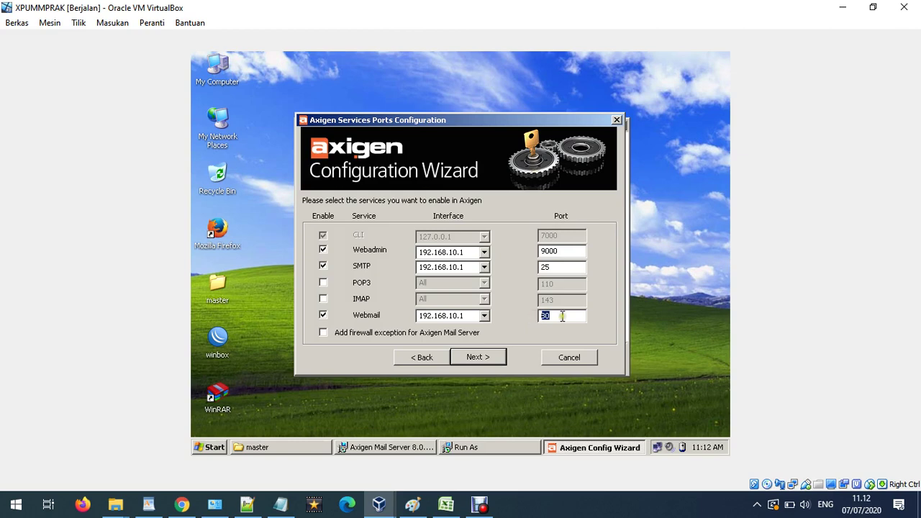
pyautogui.moveTo(549, 316)
pyautogui.mouseDown()
pyautogui.moveTo(555, 319)
pyautogui.moveTo(539, 314)
pyautogui.moveTo(535, 323)
pyautogui.mouseUp()
pyautogui.write('3000')
pyautogui.moveTo(569, 316); pyautogui.dragTo(524, 312)
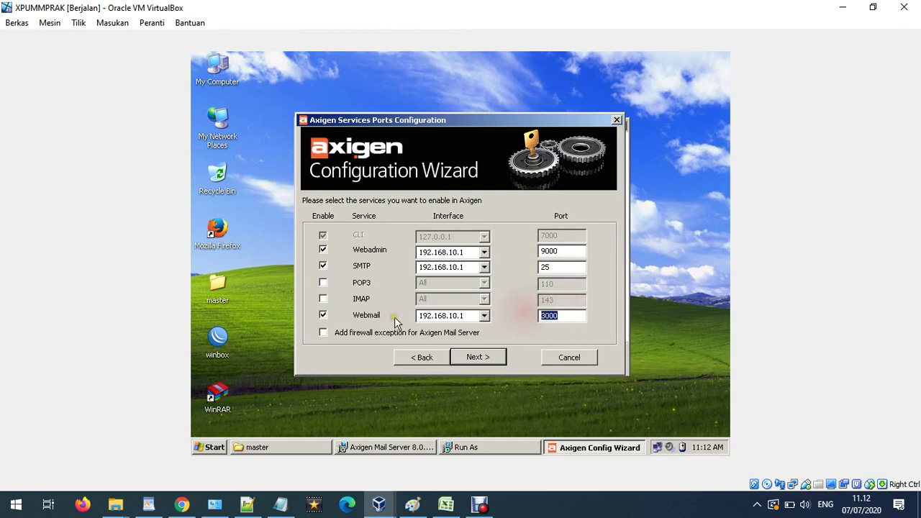
pyautogui.moveTo(387, 316); pyautogui.dragTo(354, 315)
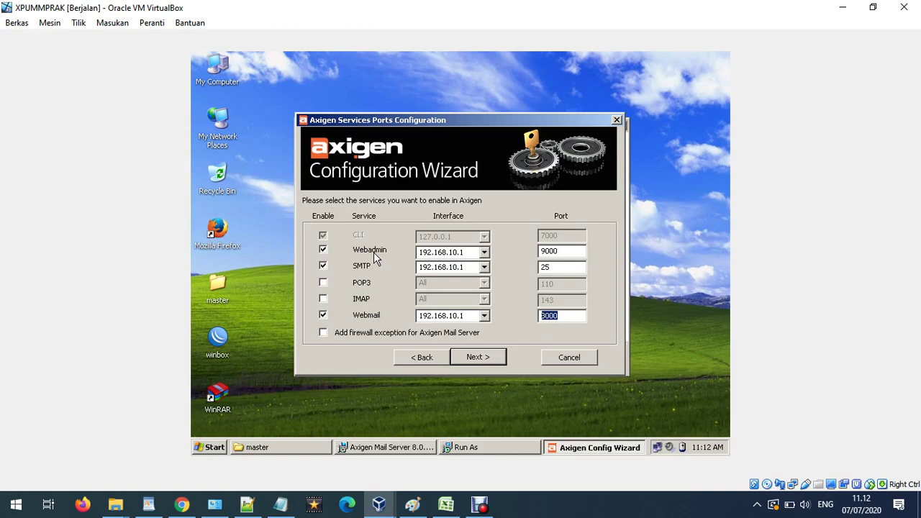
# Add a two-line note 'keteragan: port 3000 untuk user' / '9000 untuk admin' below the mail server label.
pyautogui.click(412, 504)
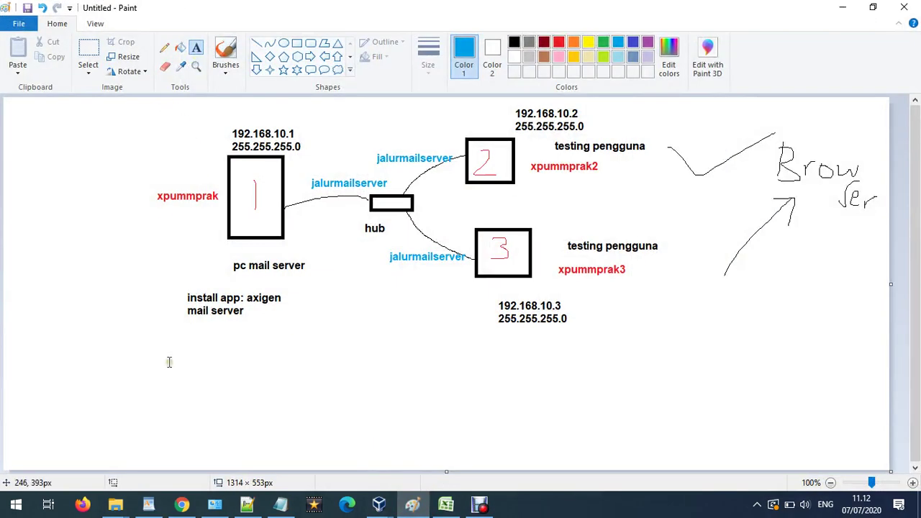
pyautogui.click(171, 363)
pyautogui.write('keterag')
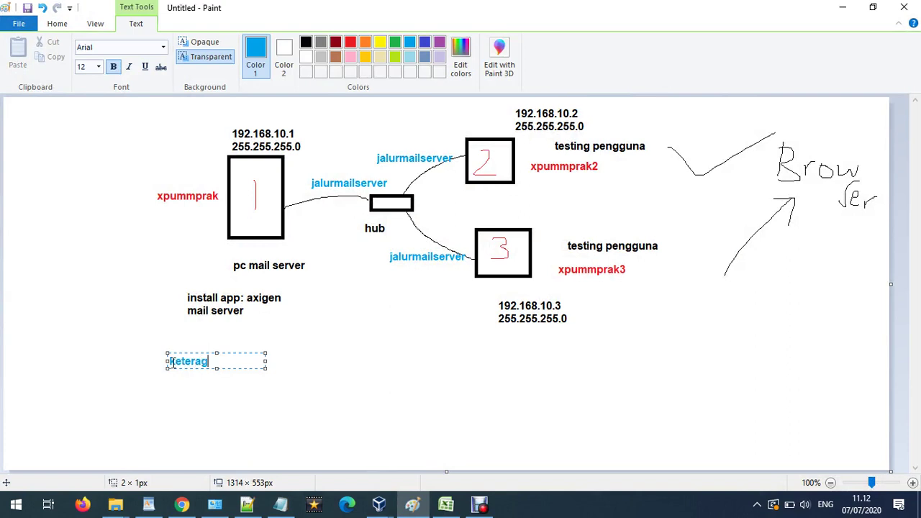
pyautogui.write('an: port 3000')
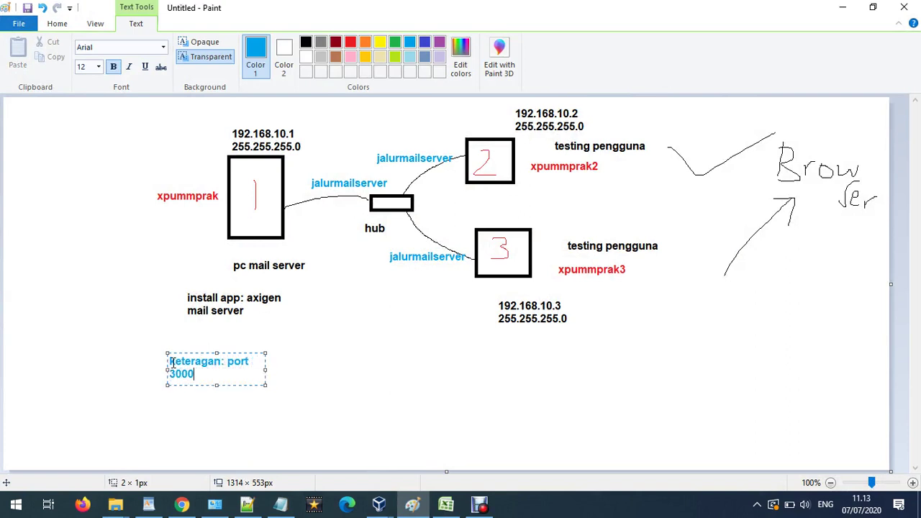
pyautogui.write(' untuk user')
pyautogui.press('Return')
pyautogui.write('9000')
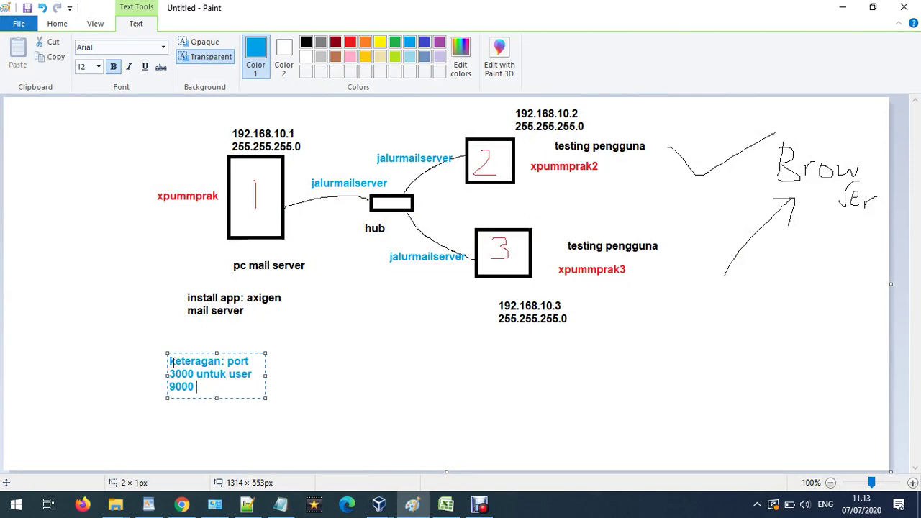
pyautogui.write(' untuk admin')
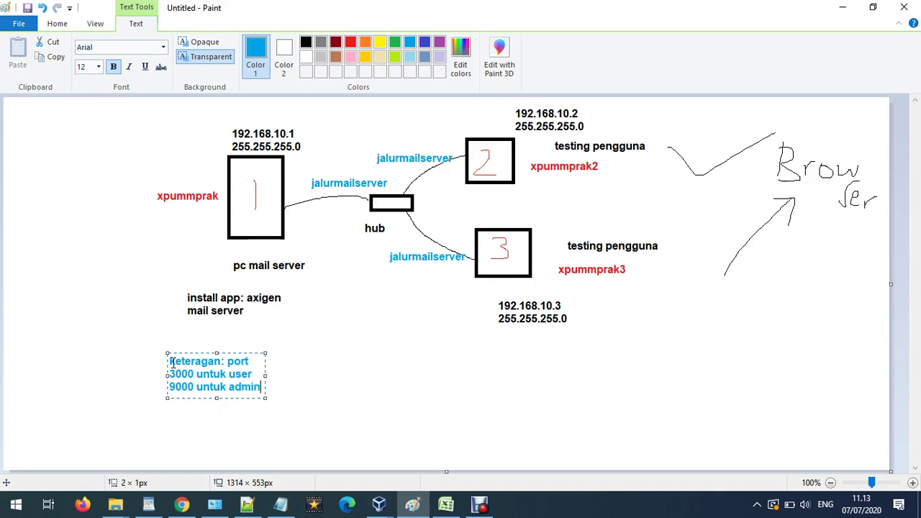
pyautogui.click(353, 363)
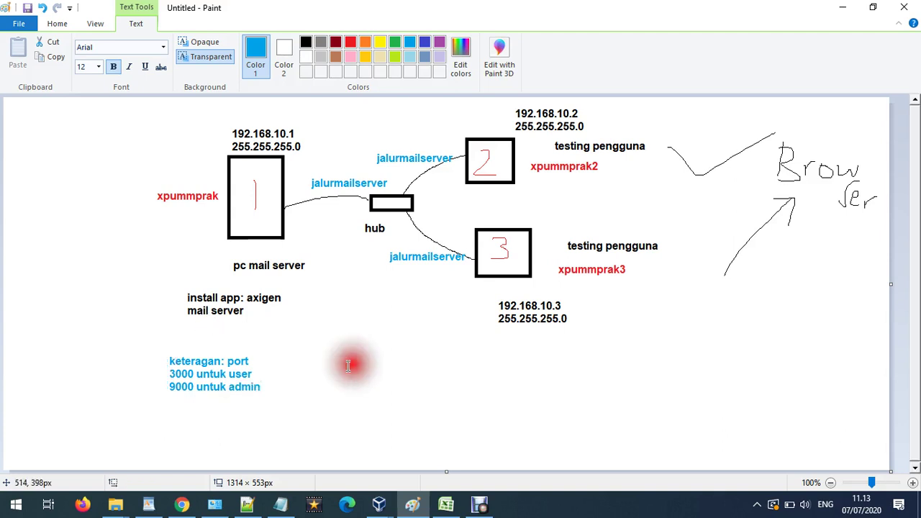
# Erase the 'keteragan: port' line and leftover marks from the note, then minimize Paint.
pyautogui.click(205, 361)
pyautogui.click(381, 363)
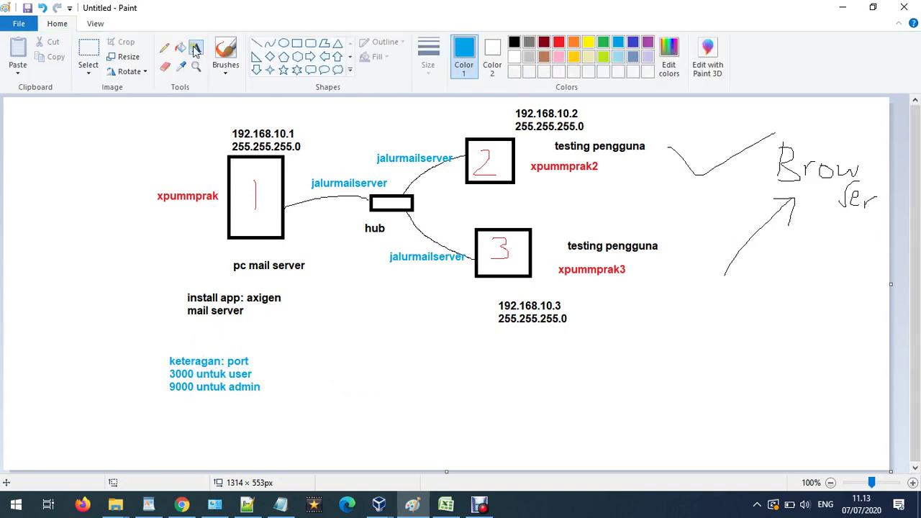
pyautogui.click(90, 49)
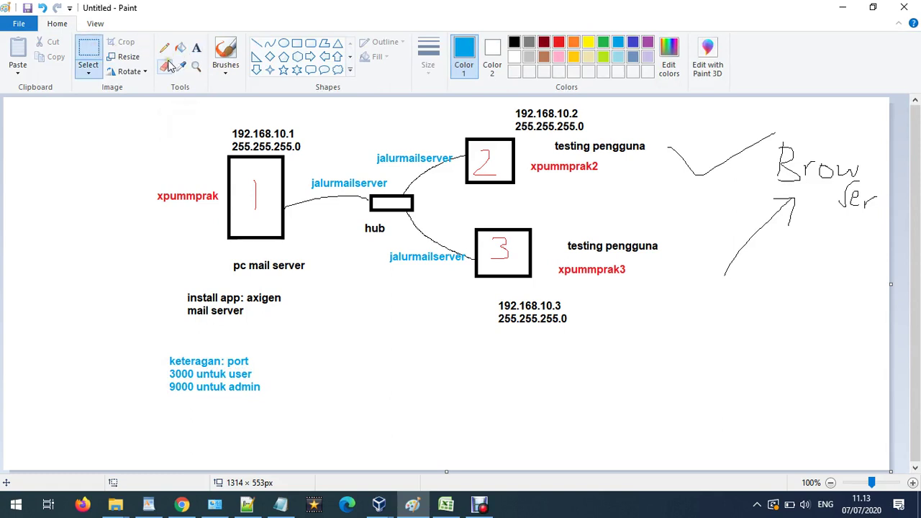
pyautogui.moveTo(163, 355); pyautogui.dragTo(271, 368)
pyautogui.press('Delete')
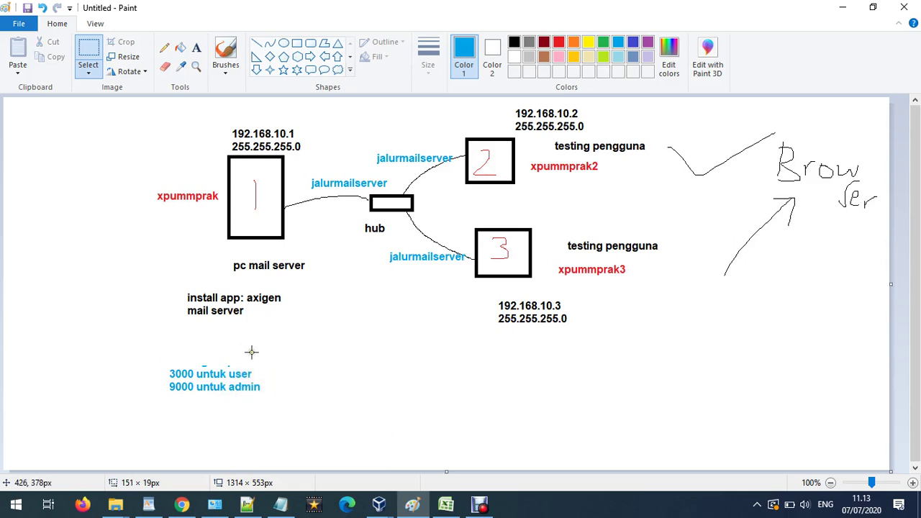
pyautogui.moveTo(158, 350); pyautogui.dragTo(278, 371)
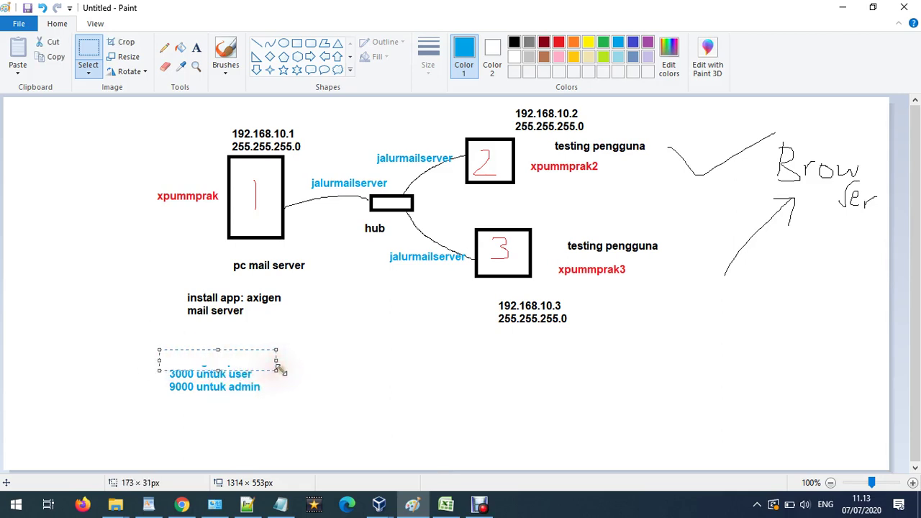
pyautogui.press('Delete')
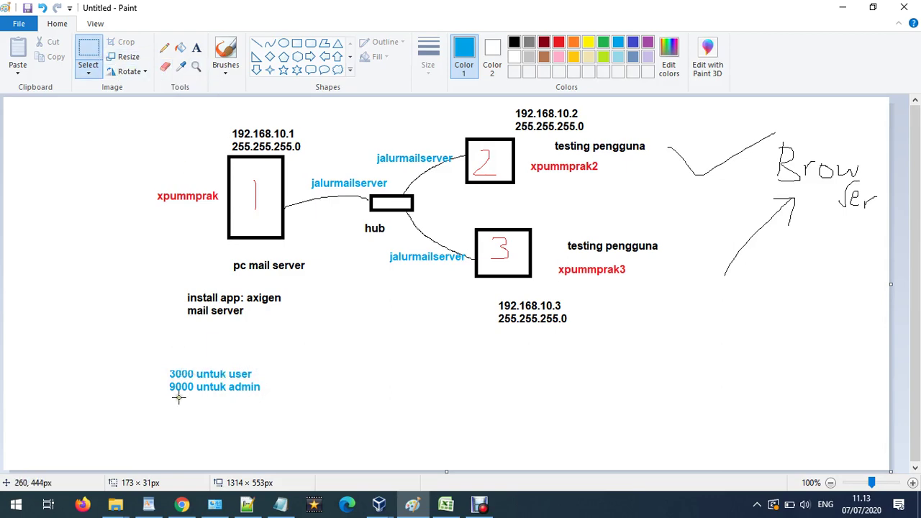
pyautogui.click(843, 7)
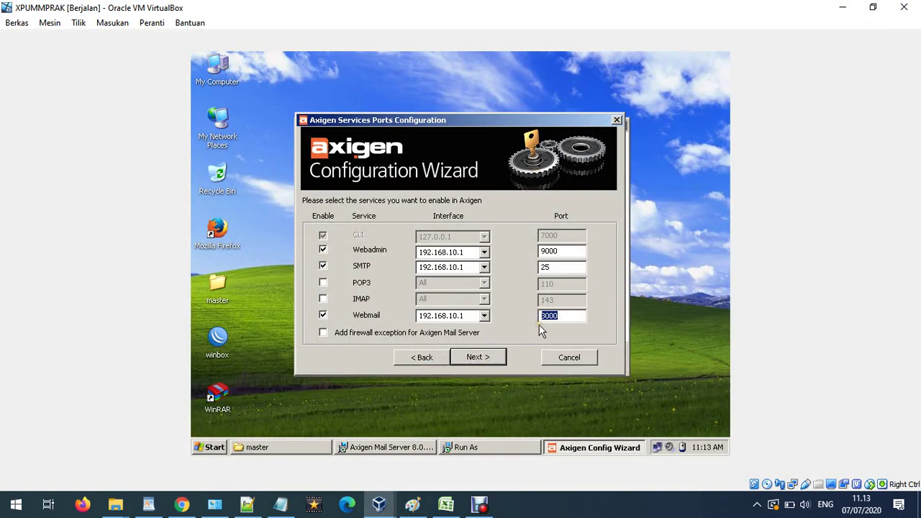
# Add the firewall exception, allow relaying from 192.168.10.1, and apply the Axigen configuration.
pyautogui.click(338, 334)
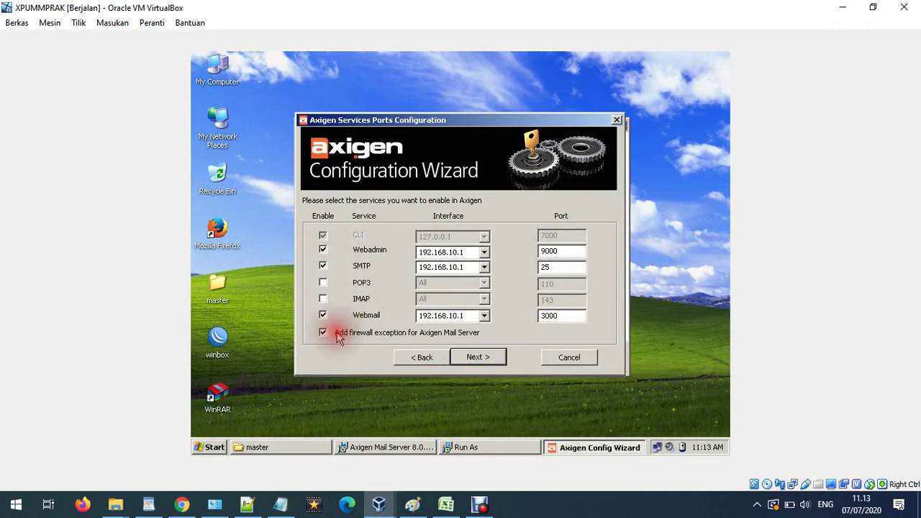
pyautogui.click(488, 359)
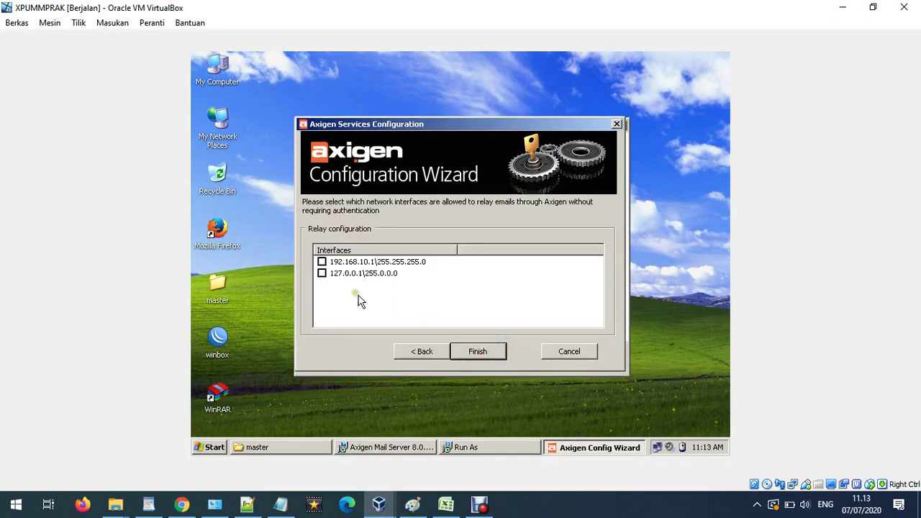
pyautogui.click(323, 263)
pyautogui.click(496, 352)
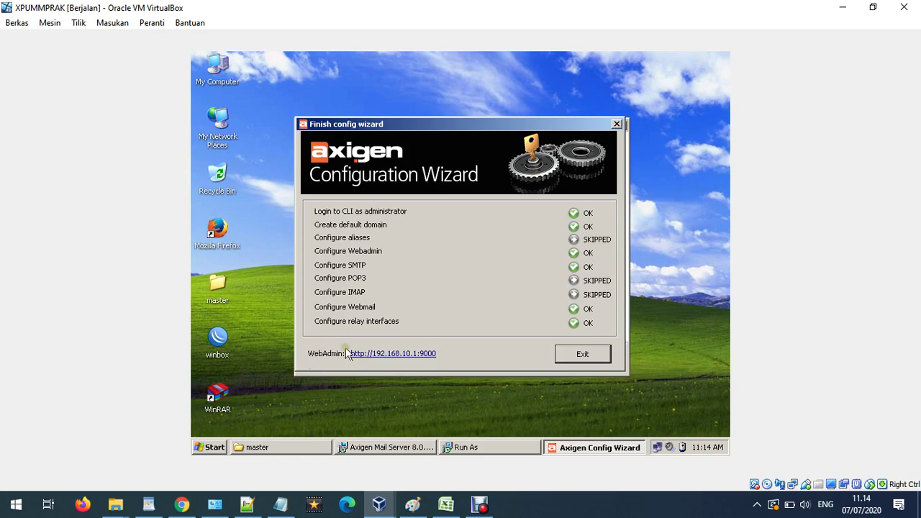
# Exit the wizard summary, finish the Axigen setup, and confirm the Run As prompt as current user.
pyautogui.moveTo(449, 351); pyautogui.dragTo(479, 367)
pyautogui.rightClick(406, 350)
pyautogui.click(581, 356)
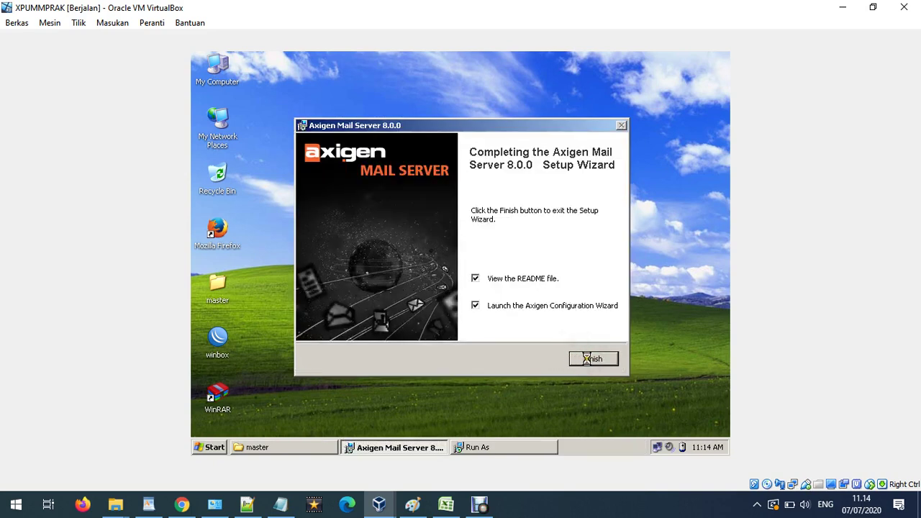
pyautogui.click(589, 357)
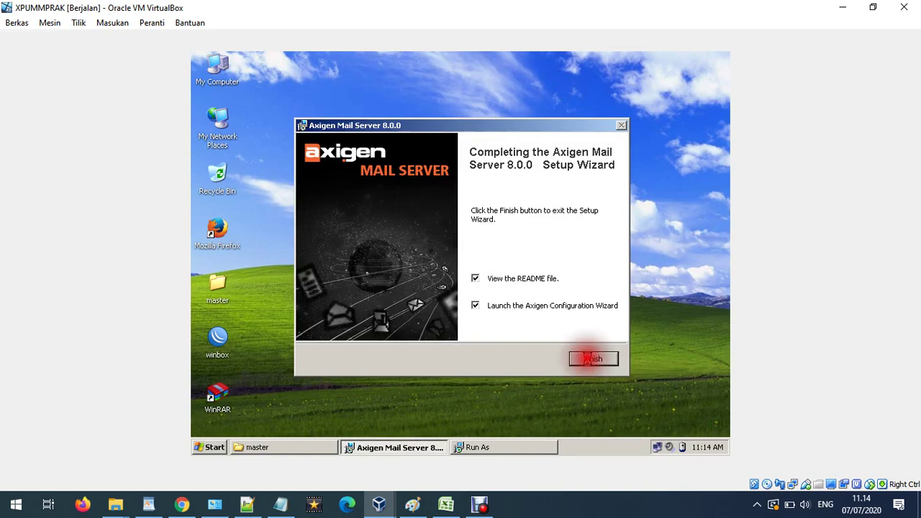
pyautogui.click(465, 401)
pyautogui.click(488, 447)
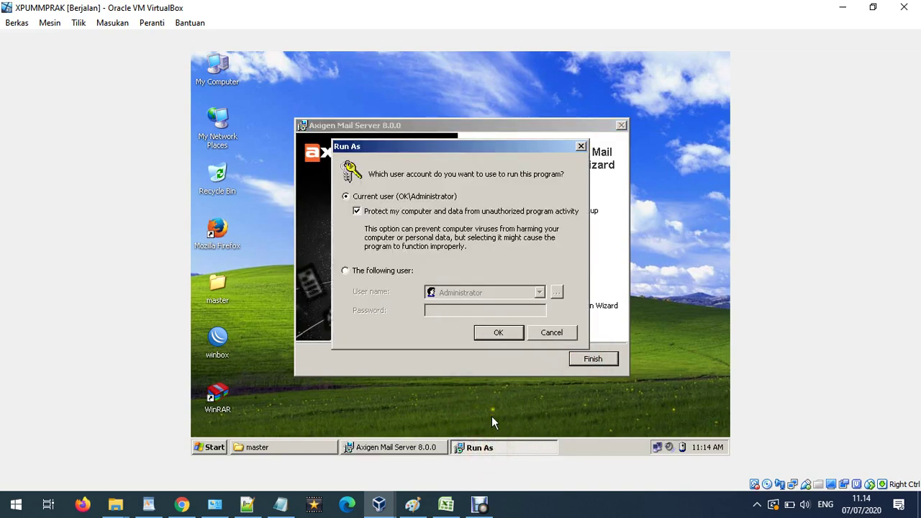
pyautogui.click(510, 333)
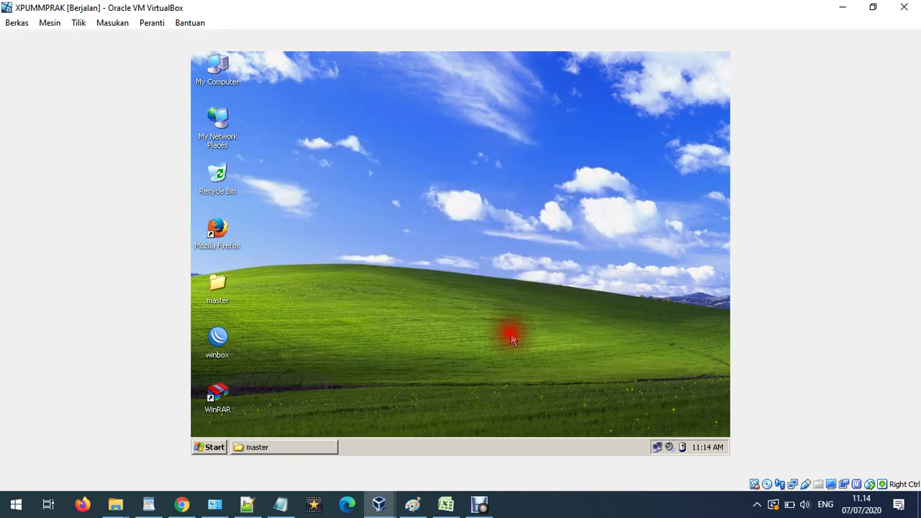
# Launch Firefox, load 192.168.10.1:9000, and sign in to WebAdmin with the administrator credentials.
pyautogui.doubleClick(225, 228)
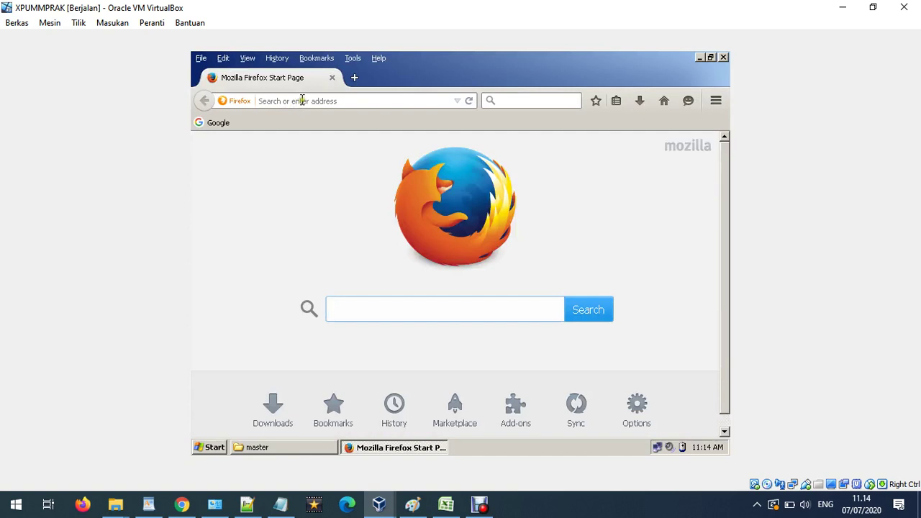
pyautogui.click(303, 100)
pyautogui.write('192')
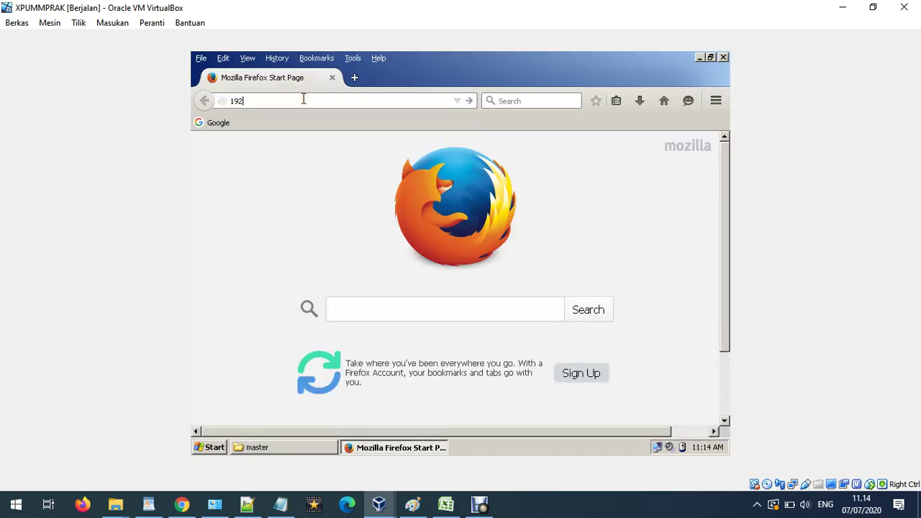
pyautogui.write('.168.10.1:9000')
pyautogui.press('Return')
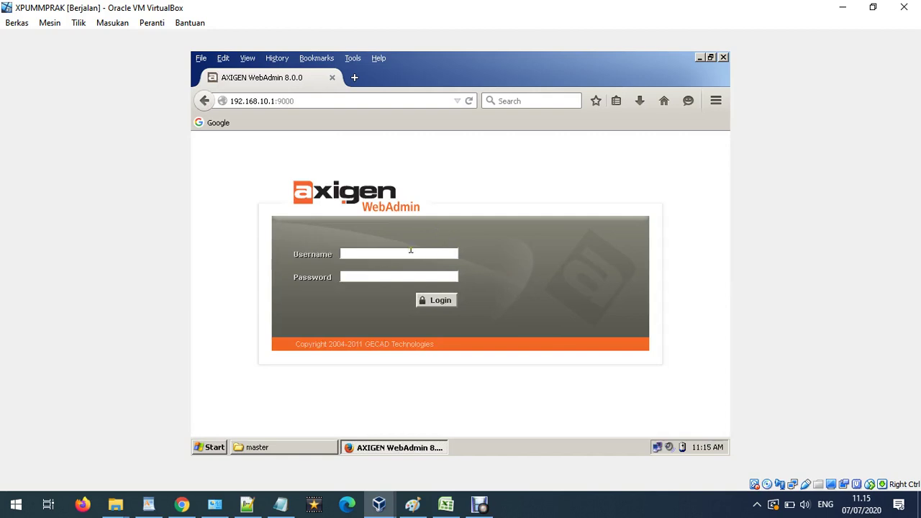
pyautogui.write('admin')
pyautogui.write('ad')
pyautogui.press('Return')
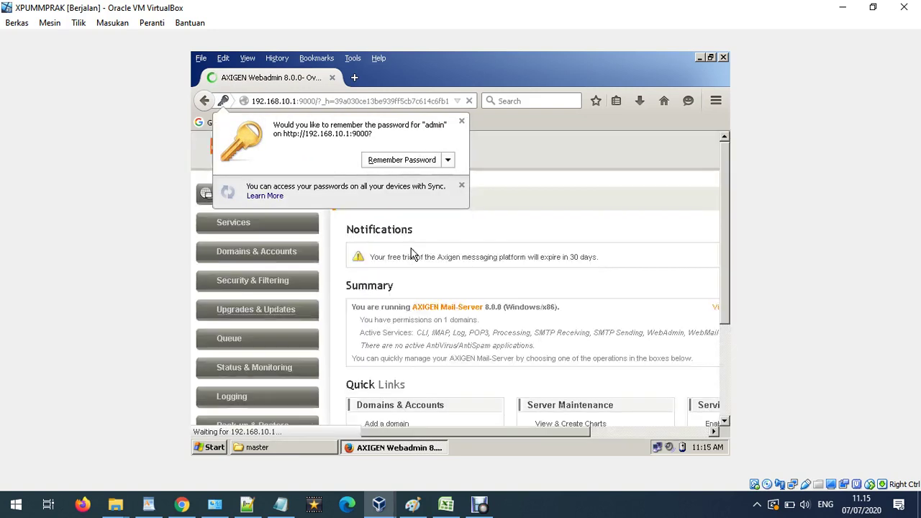
# Dismiss the save-password prompt and open Manage Accounts under Domains & Accounts.
pyautogui.click(461, 122)
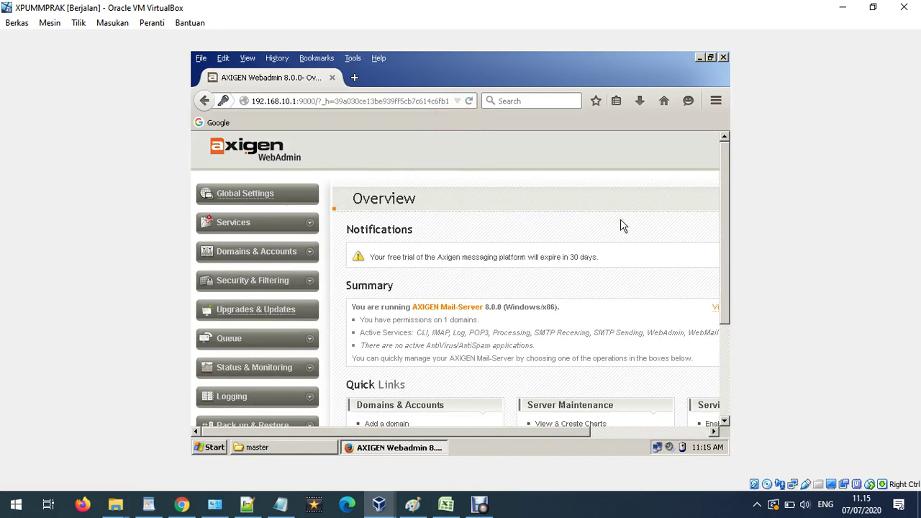
pyautogui.click(310, 258)
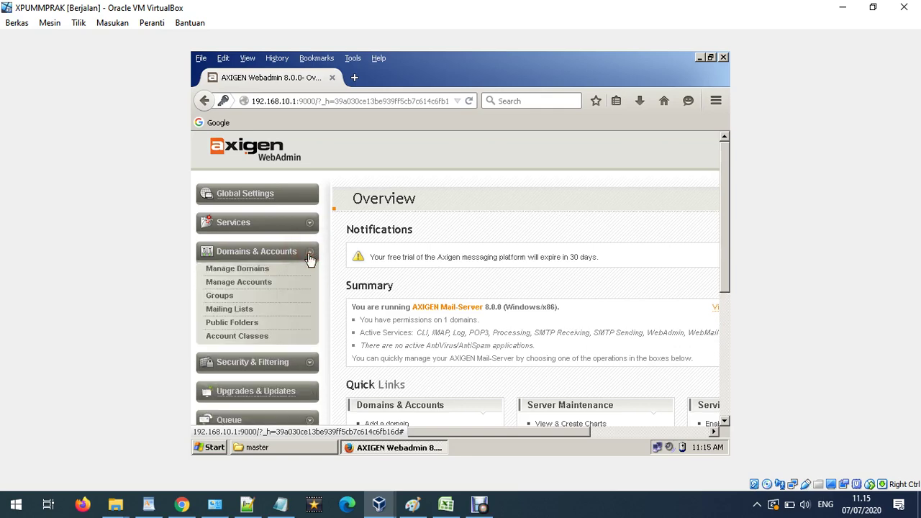
pyautogui.click(255, 283)
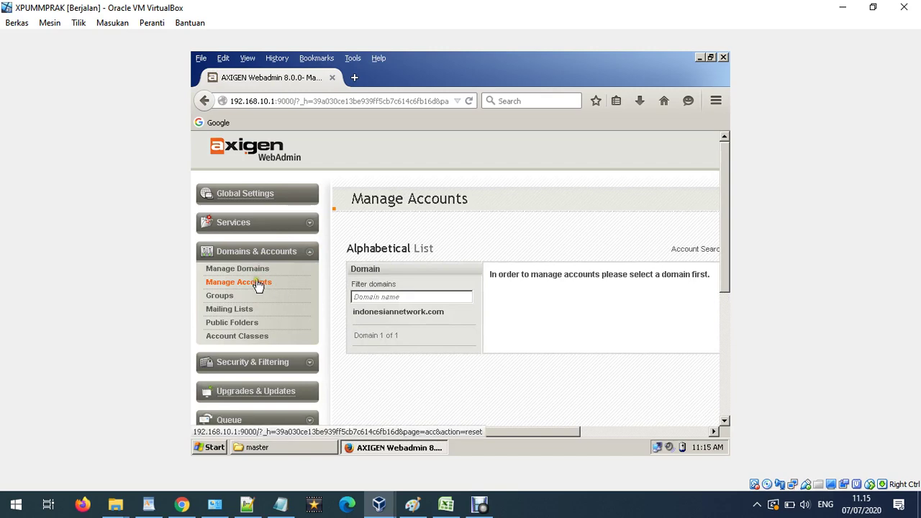
pyautogui.click(383, 297)
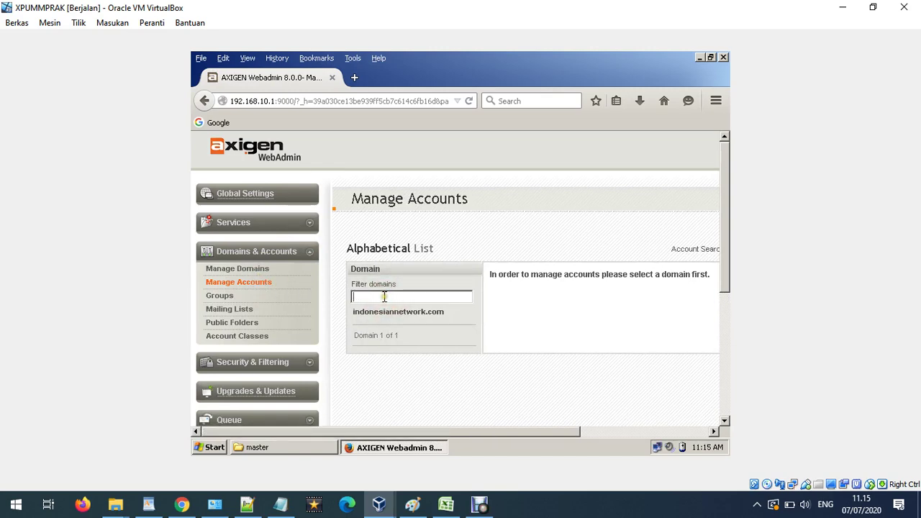
pyautogui.click(259, 288)
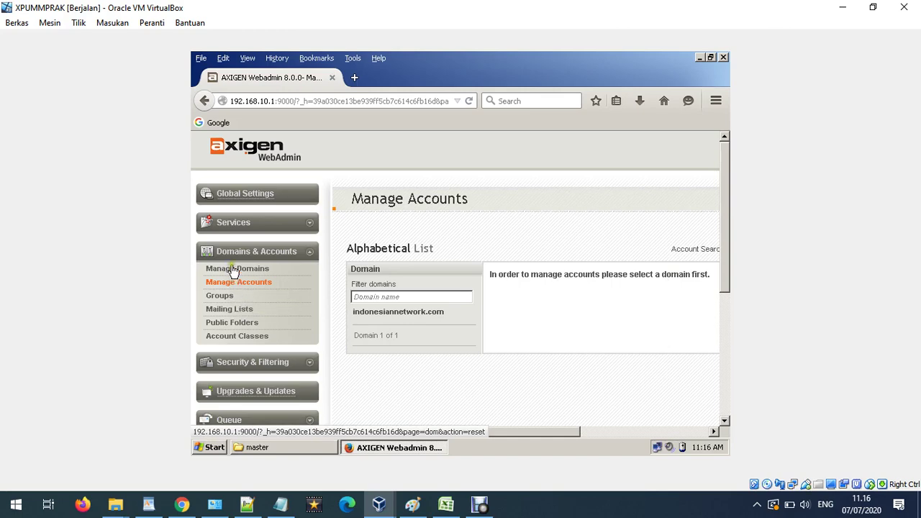
pyautogui.click(223, 288)
# Select indonesiannetwork.com to list its accounts, showing only the postmaster.
pyautogui.click(382, 315)
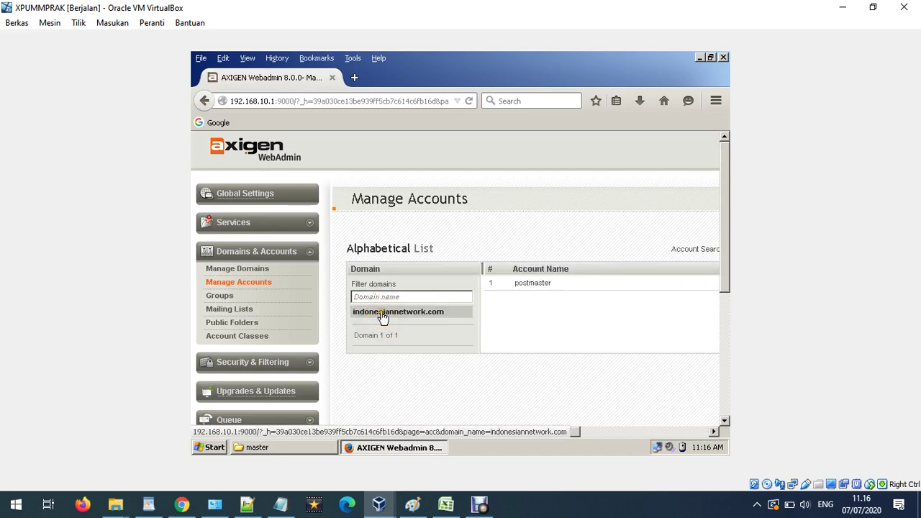
pyautogui.scroll(-5, 617, 358)
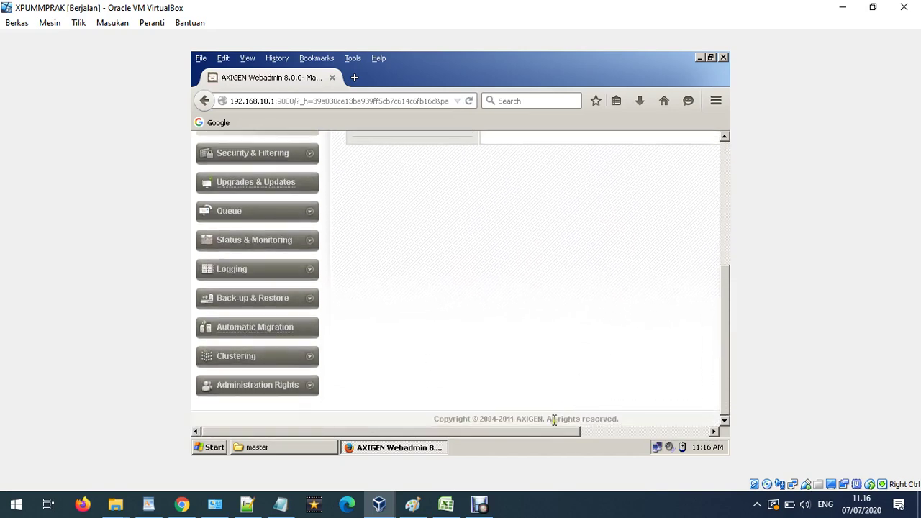
pyautogui.moveTo(549, 432); pyautogui.dragTo(654, 432)
pyautogui.scroll(5, 650, 375)
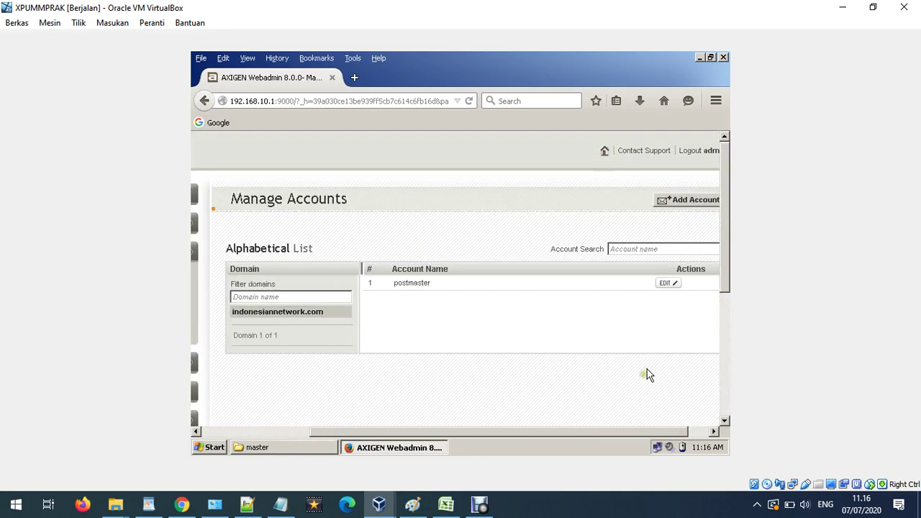
pyautogui.moveTo(596, 432); pyautogui.dragTo(642, 435)
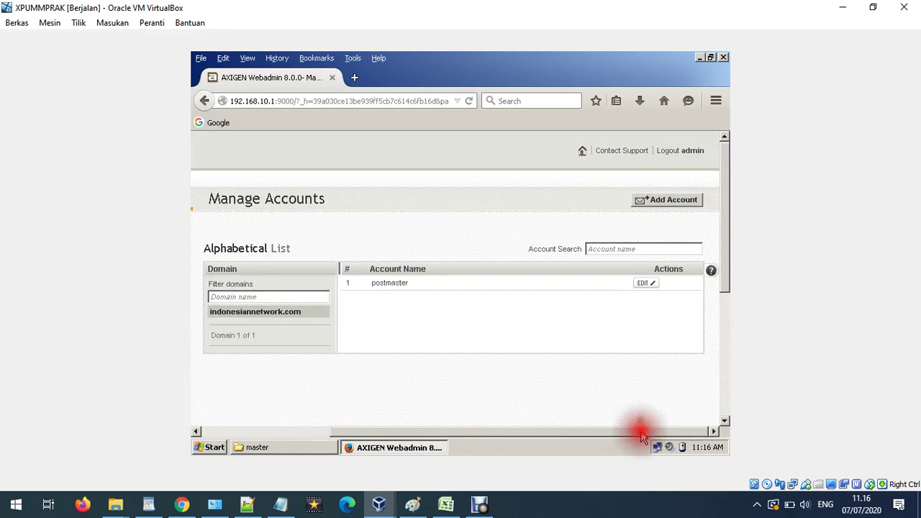
# Start a new account in indonesiannetwork.com and fill in its first name, last name and account name.
pyautogui.click(673, 202)
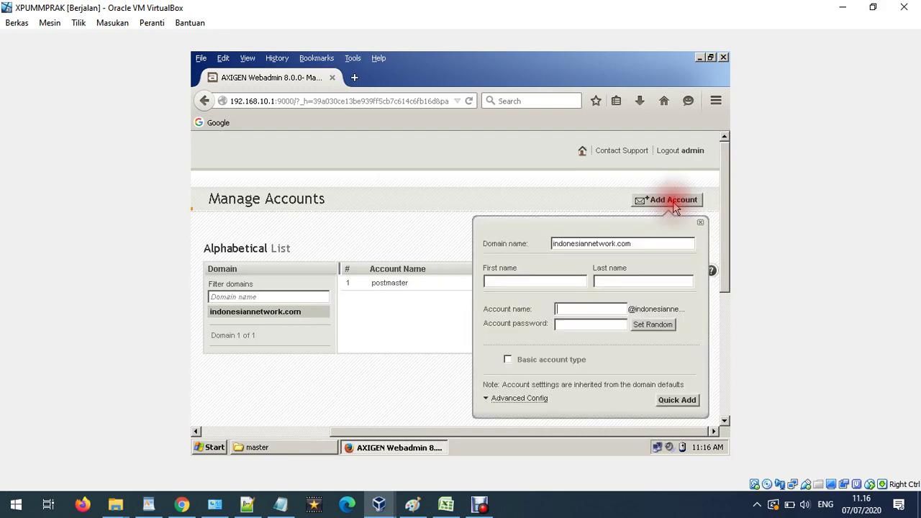
pyautogui.click(553, 281)
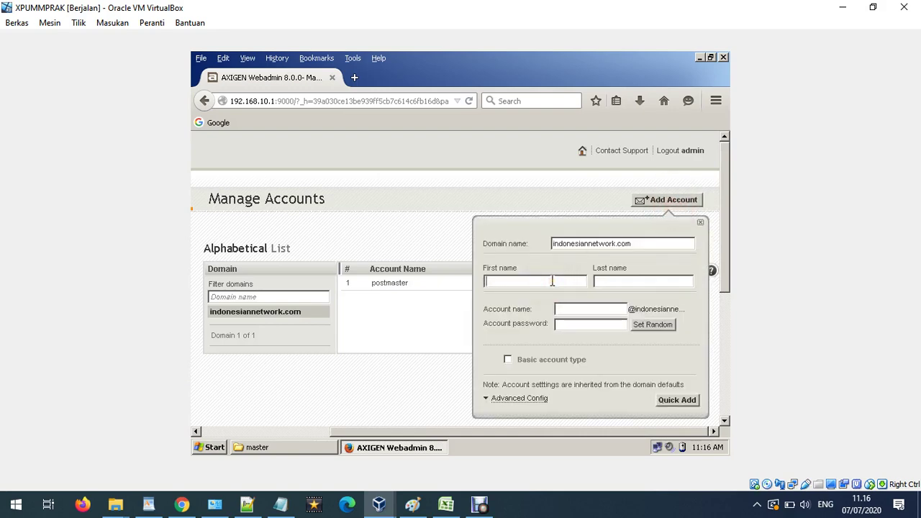
pyautogui.write('arif')
pyautogui.click(643, 281)
pyautogui.write('ok')
pyautogui.click(561, 307)
pyautogui.write('ar')
# Give the account a password, make it a Basic account and Quick Add it.
pyautogui.click(603, 328)
pyautogui.write('1234')
pyautogui.click(570, 362)
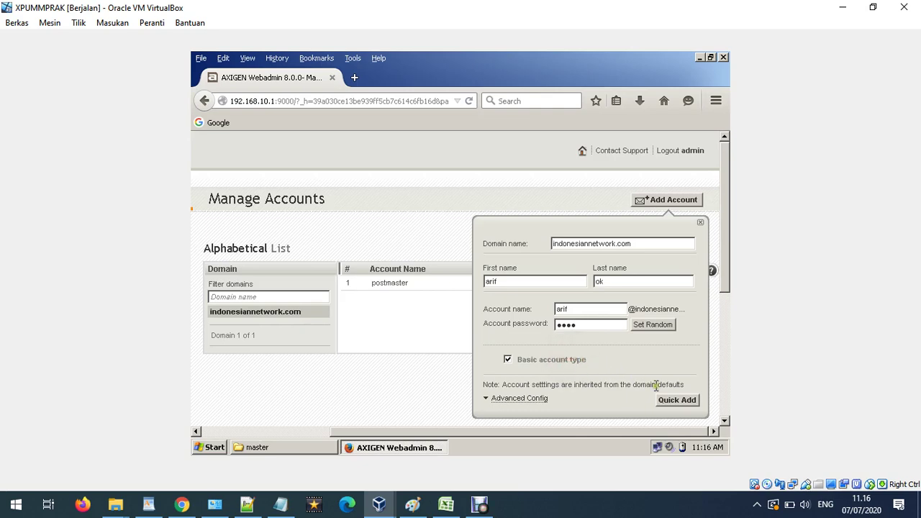
pyautogui.click(677, 401)
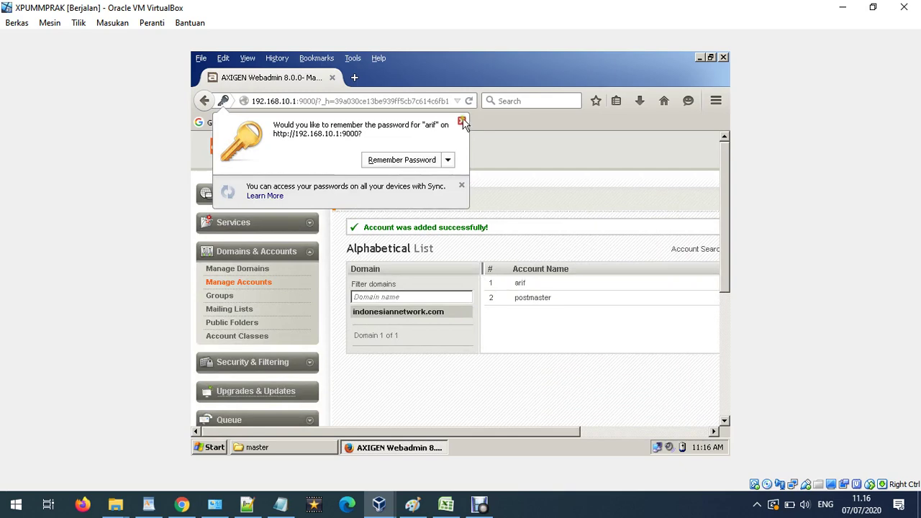
pyautogui.click(463, 121)
pyautogui.click(551, 436)
pyautogui.moveTo(551, 436); pyautogui.dragTo(677, 435)
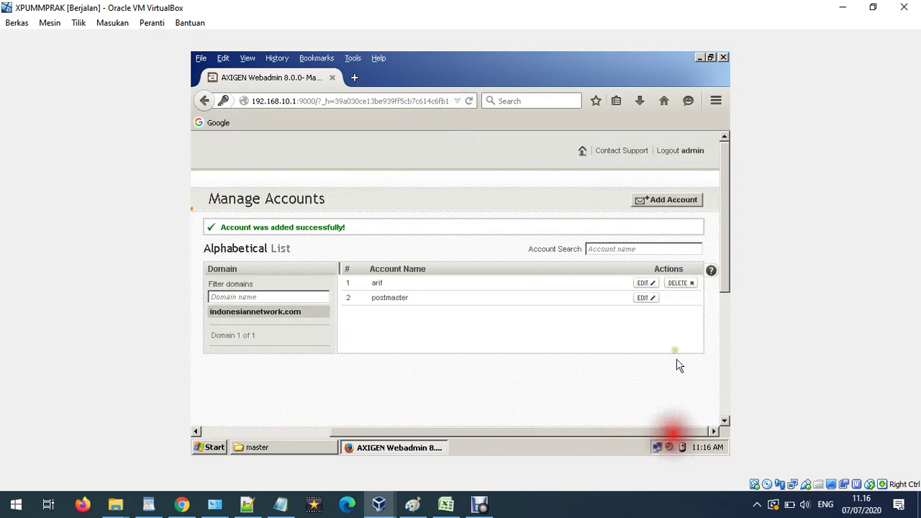
# Quick Add a second Basic account with the second user's names, account name and a password.
pyautogui.click(662, 202)
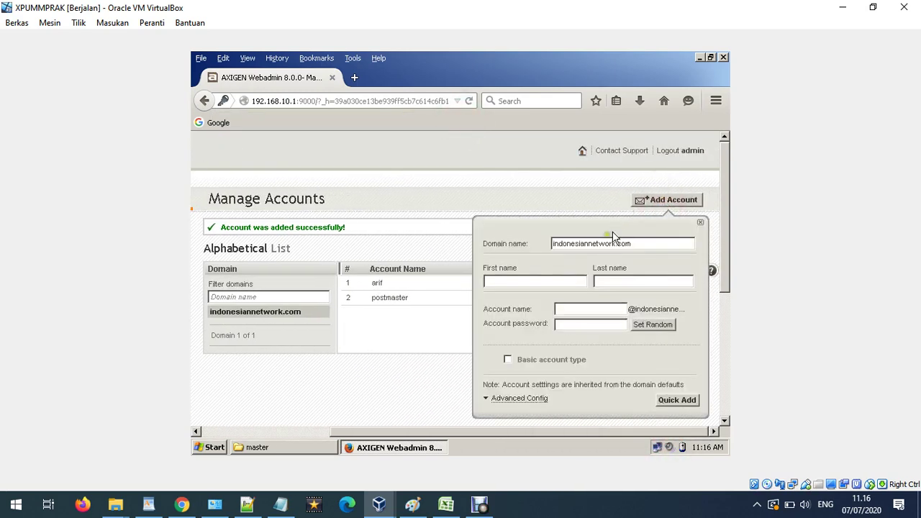
pyautogui.click(549, 281)
pyautogui.write('budi')
pyautogui.click(626, 282)
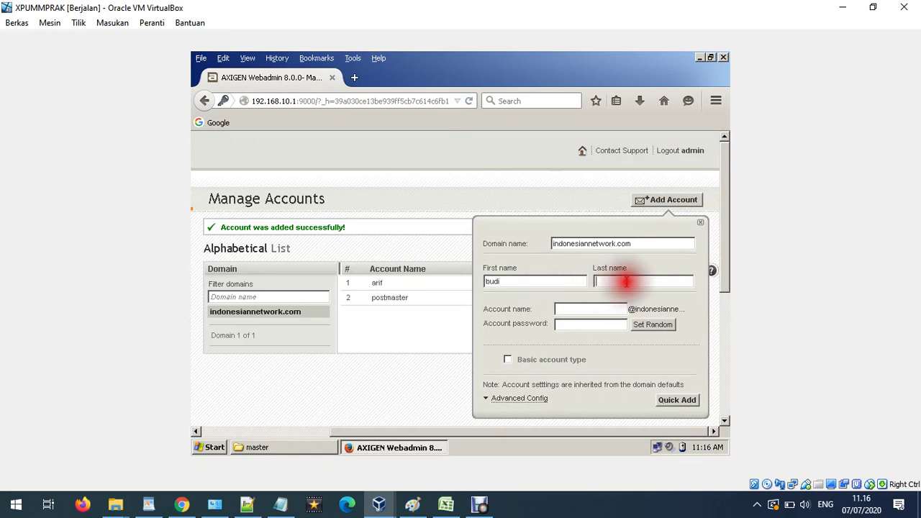
pyautogui.write('ok')
pyautogui.click(582, 310)
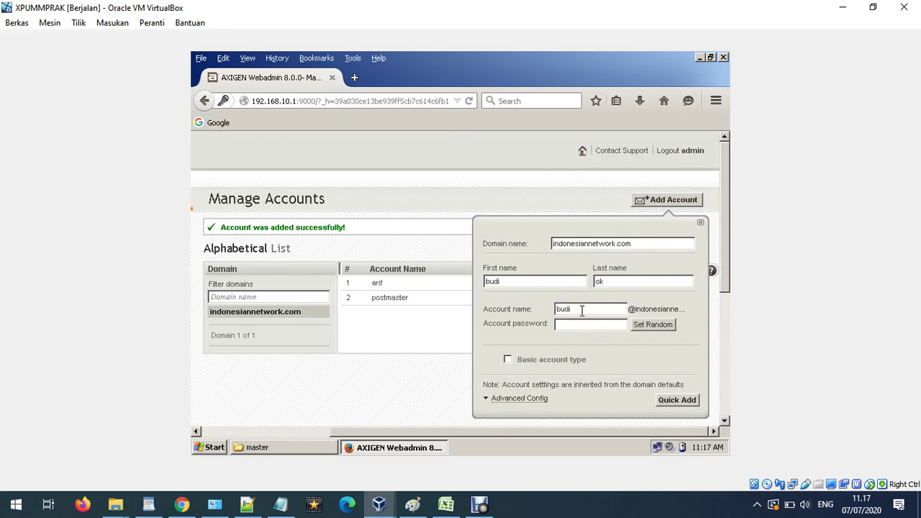
pyautogui.click(555, 326)
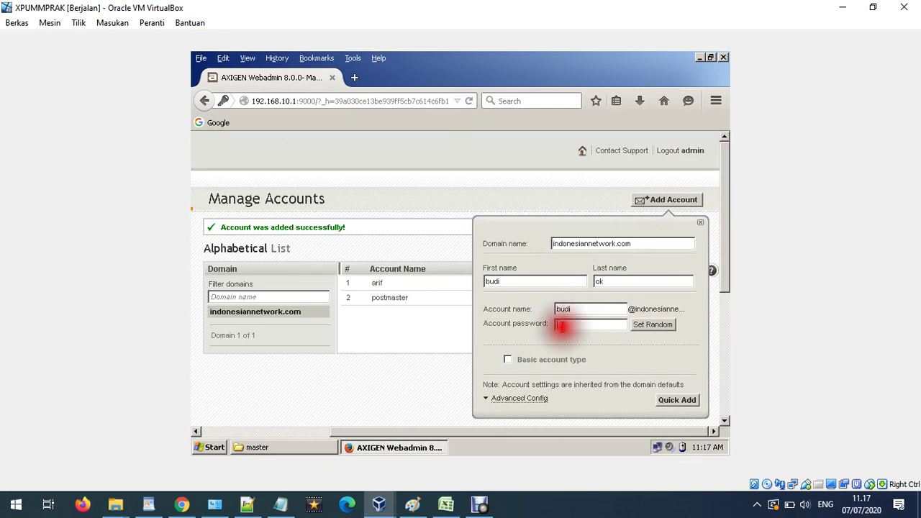
pyautogui.write('1')
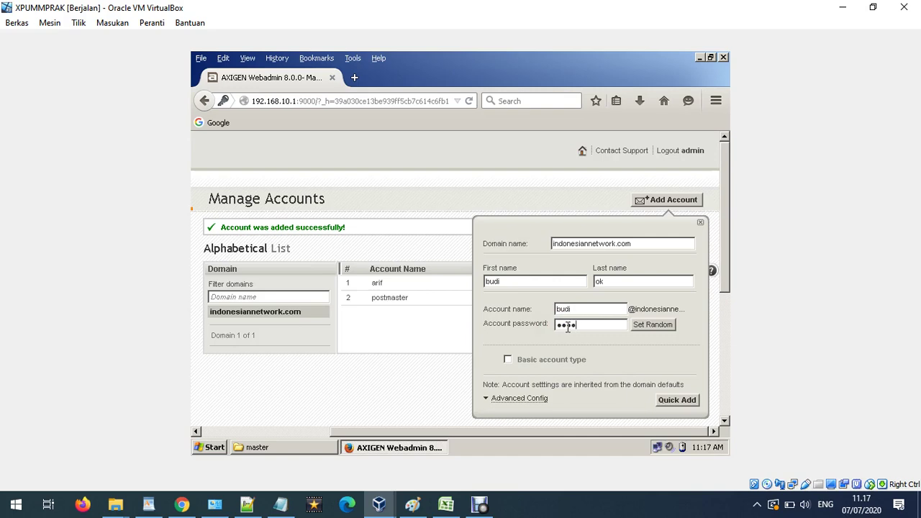
pyautogui.click(564, 360)
pyautogui.click(684, 400)
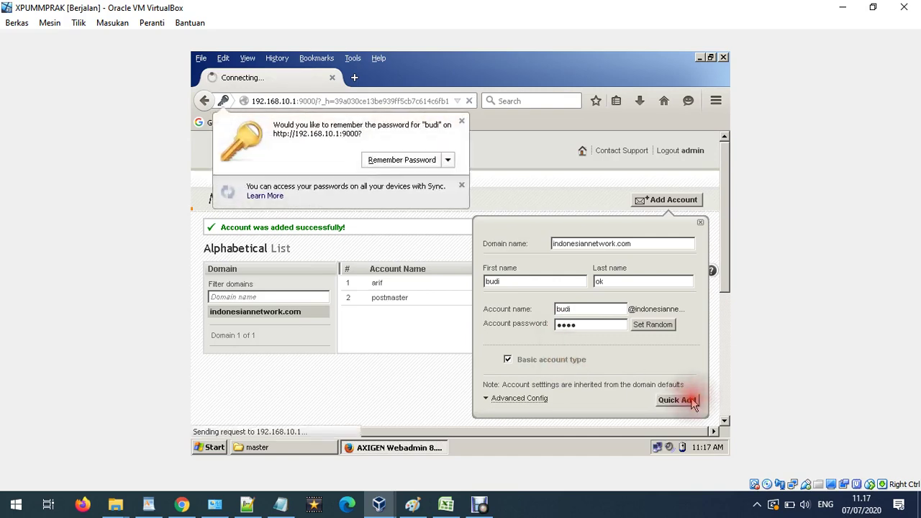
pyautogui.click(461, 122)
pyautogui.moveTo(385, 433); pyautogui.dragTo(530, 433)
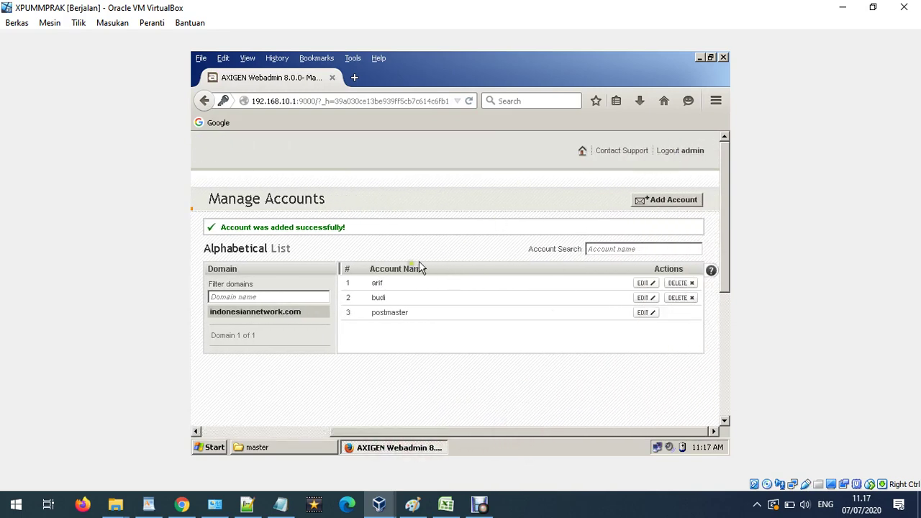
# View the XPUMMPRAK_2 machine's details in VirtualBox Manager.
pyautogui.moveTo(378, 500)
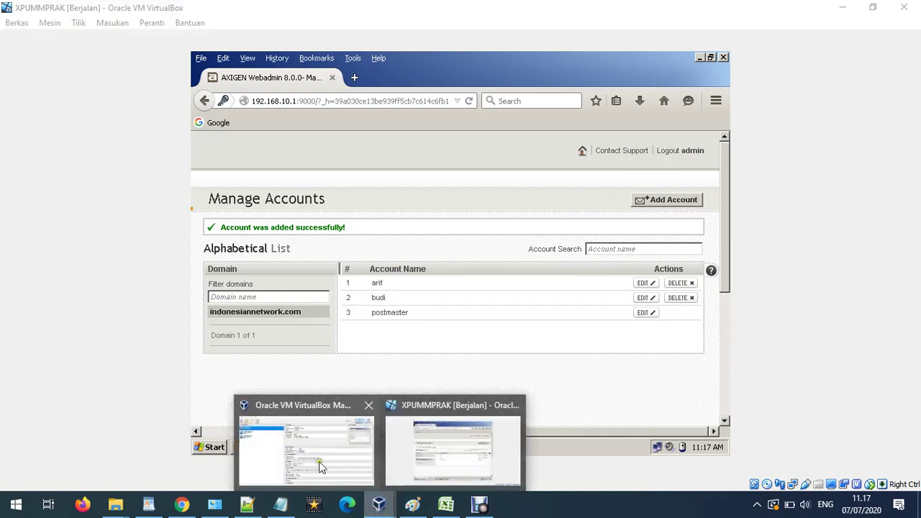
pyautogui.click(309, 447)
pyautogui.click(77, 130)
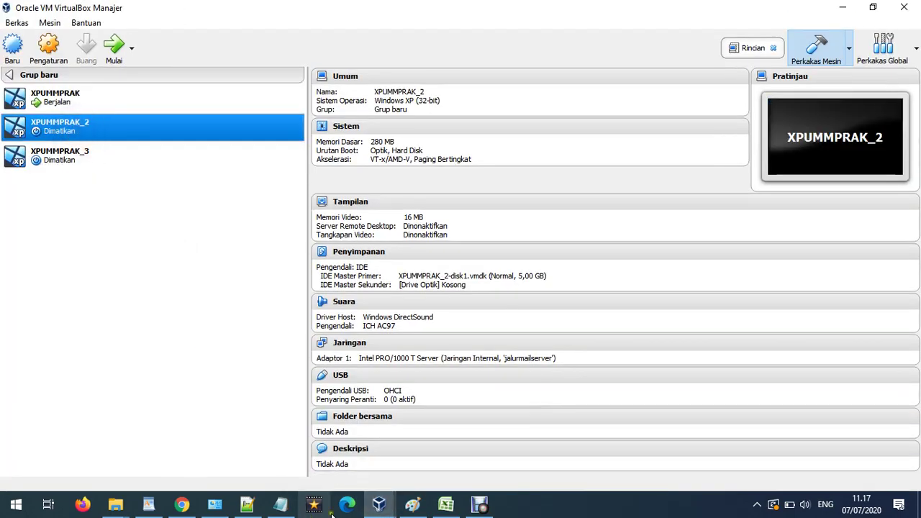
# With the blue Pencil, handwrite both user names and arrows beside PCs 2 and 3.
pyautogui.click(413, 505)
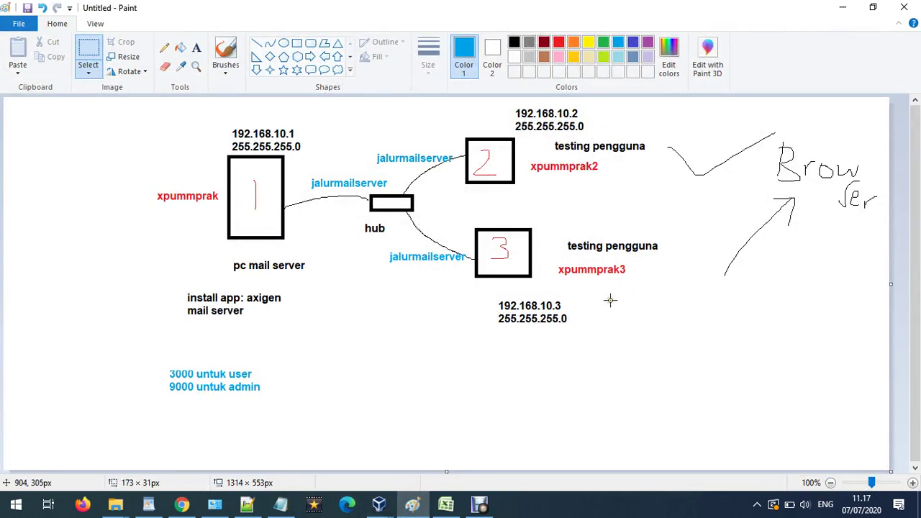
pyautogui.click(165, 47)
pyautogui.moveTo(618, 112)
pyautogui.mouseDown()
pyautogui.moveTo(655, 108)
pyautogui.moveTo(648, 123)
pyautogui.moveTo(670, 112)
pyautogui.moveTo(678, 133)
pyautogui.moveTo(695, 131)
pyautogui.moveTo(706, 112)
pyautogui.moveTo(715, 155)
pyautogui.mouseUp()
pyautogui.moveTo(709, 127); pyautogui.dragTo(733, 125)
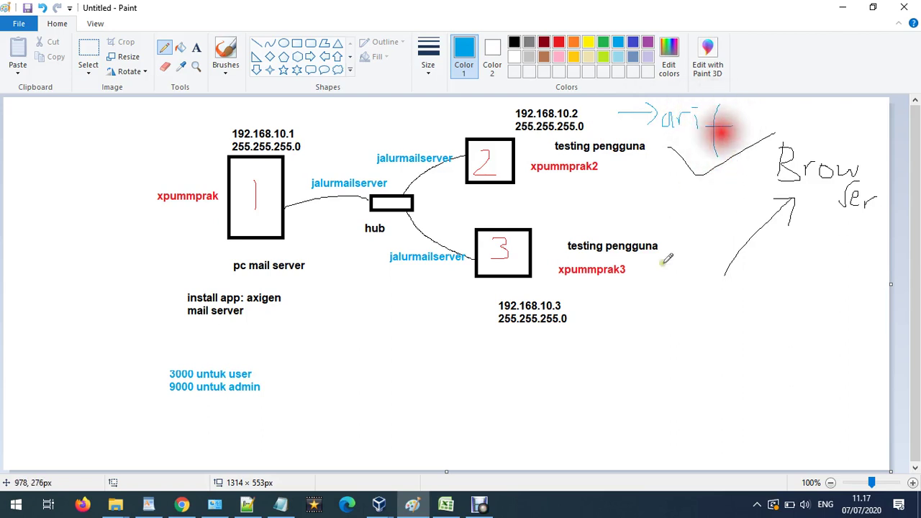
pyautogui.moveTo(618, 277)
pyautogui.mouseDown()
pyautogui.moveTo(673, 313)
pyautogui.moveTo(664, 324)
pyautogui.mouseUp()
pyautogui.moveTo(704, 297)
pyautogui.mouseDown()
pyautogui.moveTo(702, 320)
pyautogui.moveTo(783, 333)
pyautogui.mouseUp()
pyautogui.click(380, 506)
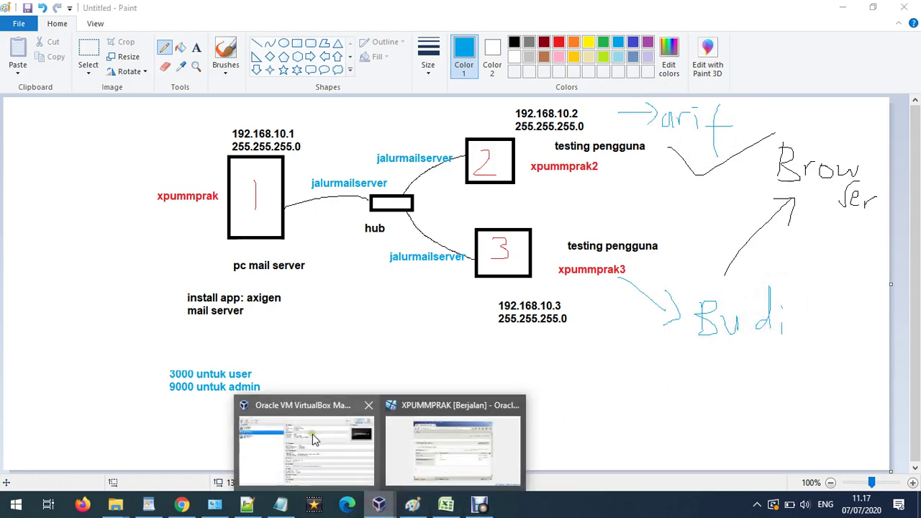
pyautogui.click(308, 442)
pyautogui.click(50, 45)
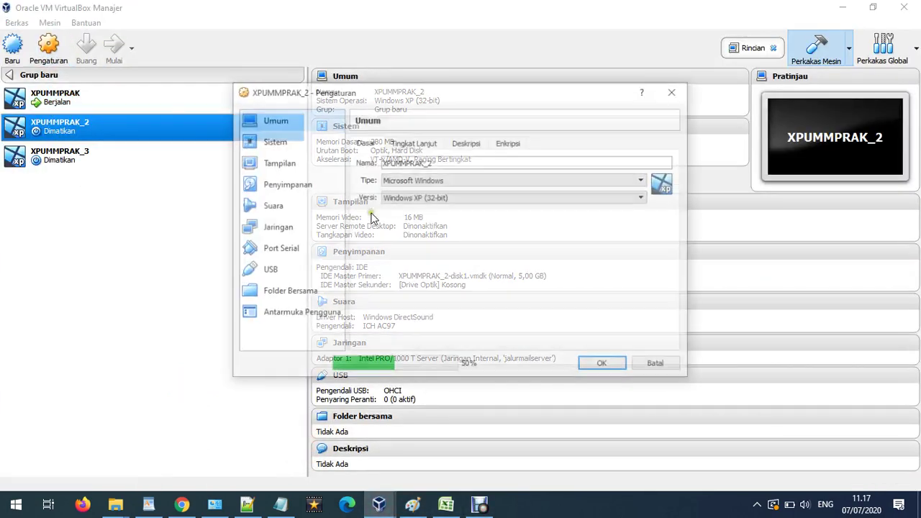
# Review XPUMMPRAK_2's advanced network adapter settings and close without changes.
pyautogui.click(299, 226)
pyautogui.click(408, 211)
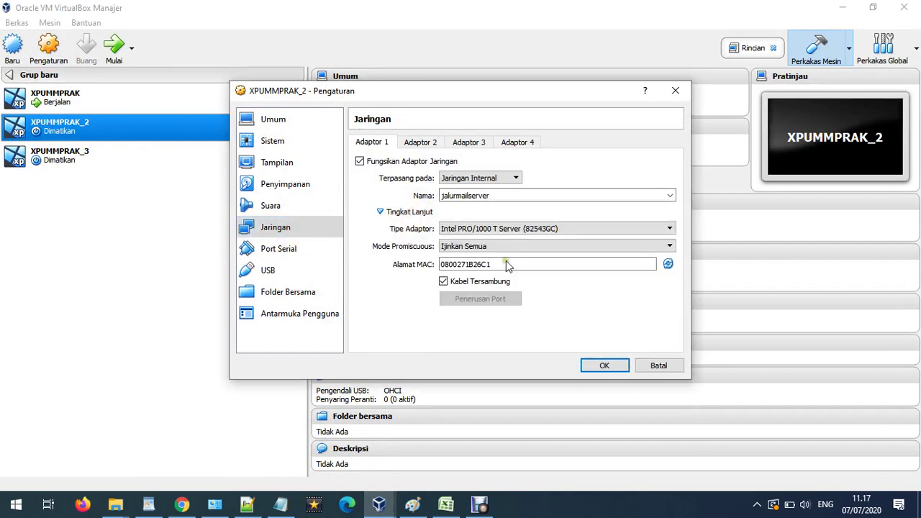
pyautogui.click(658, 367)
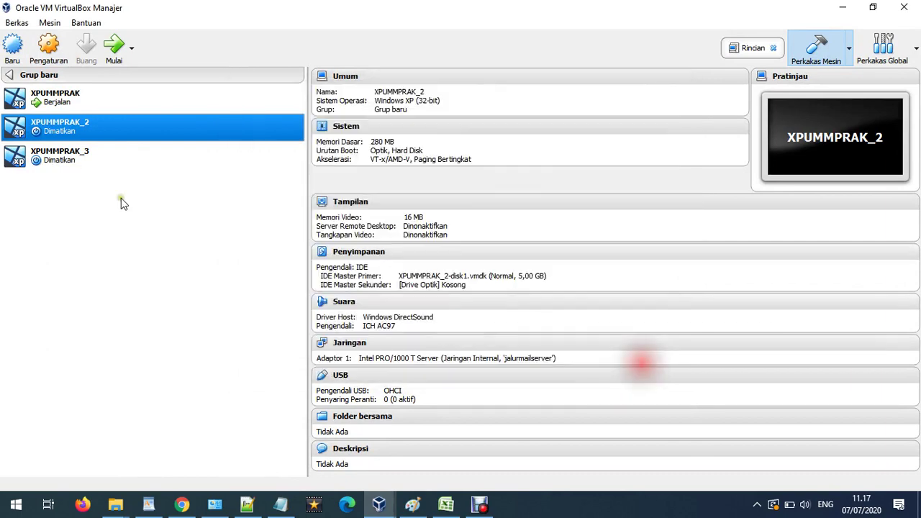
# Check XPUMMPRAK_3's advanced network adapter settings and accept them with OK.
pyautogui.click(115, 49)
pyautogui.click(91, 167)
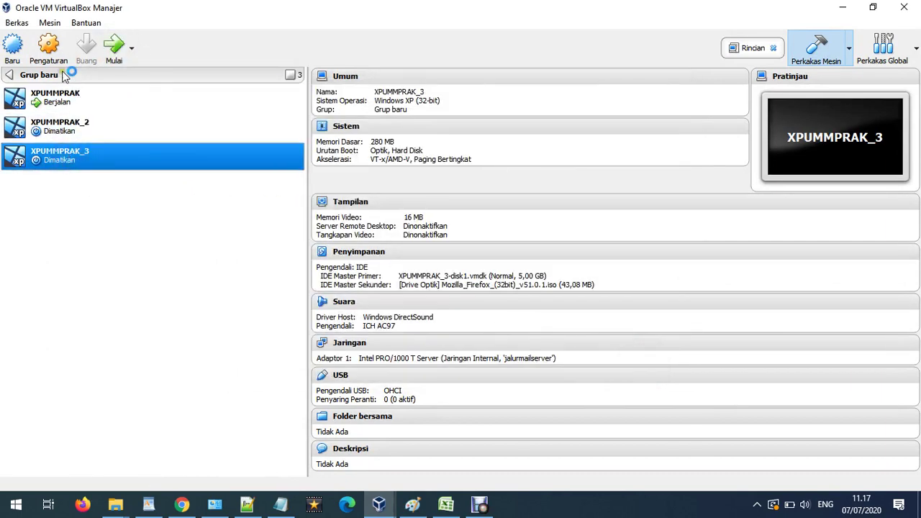
pyautogui.click(286, 227)
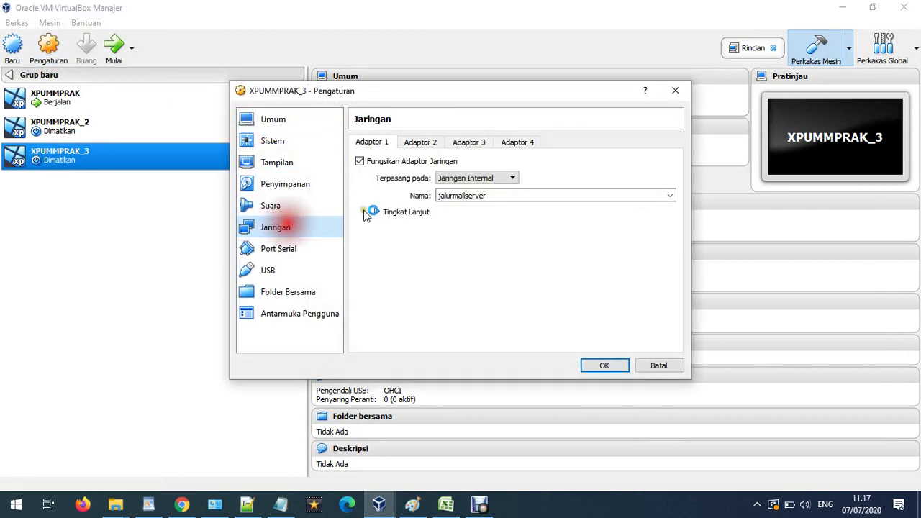
pyautogui.click(417, 212)
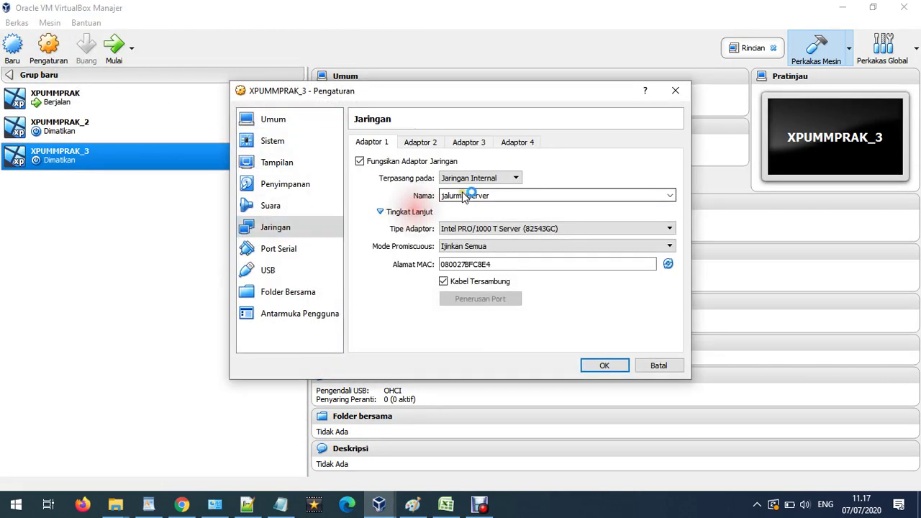
pyautogui.click(602, 364)
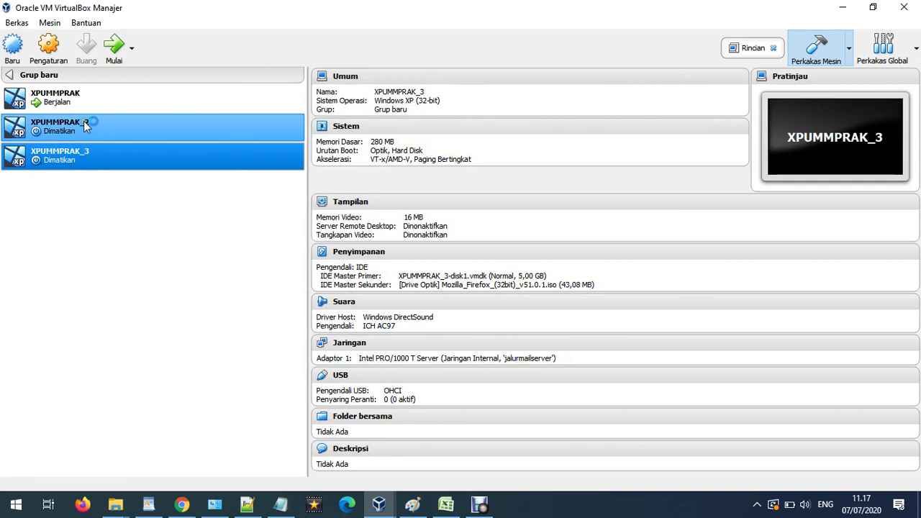
# Start both XPUMMPRAK_2 and XPUMMPRAK_3, minimizing XPUMMPRAK_3's window.
pyautogui.click(114, 47)
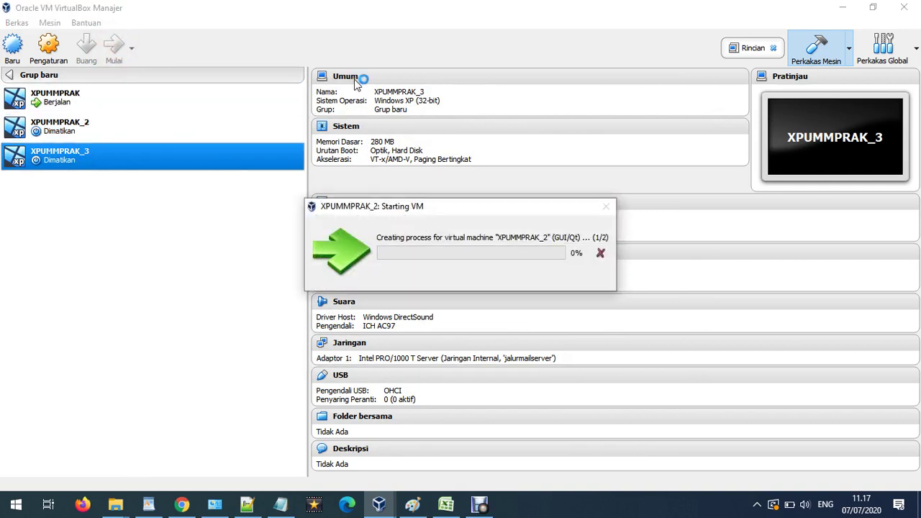
pyautogui.doubleClick(95, 144)
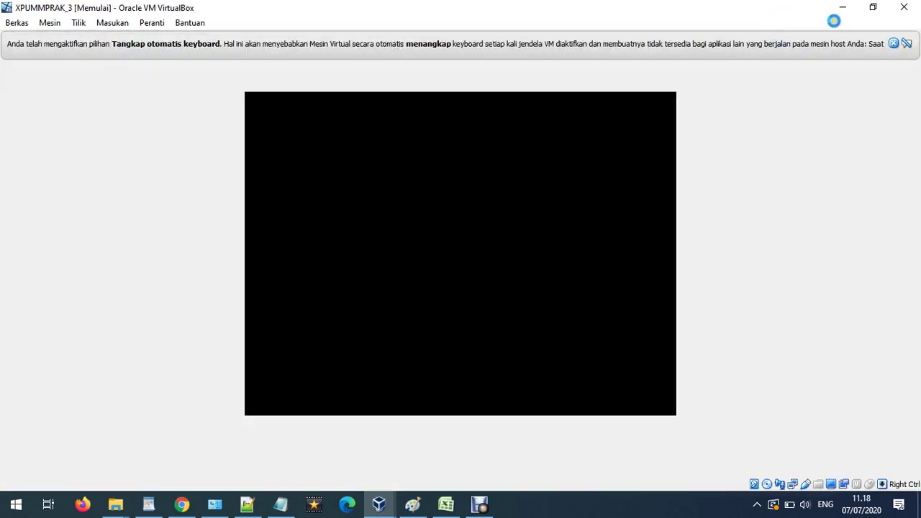
pyautogui.click(843, 7)
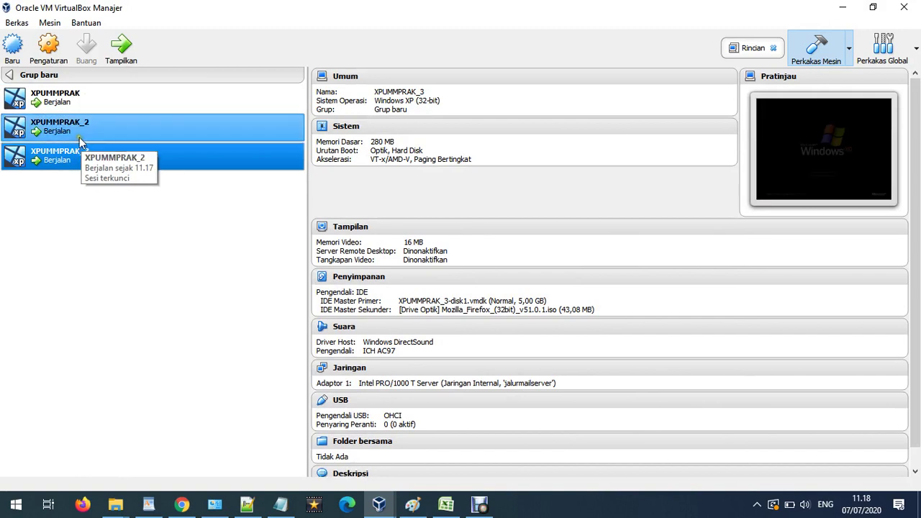
# Bring up XPUMMPRAK_2's window with its keyboard and mouse notices dismissed.
pyautogui.doubleClick(37, 126)
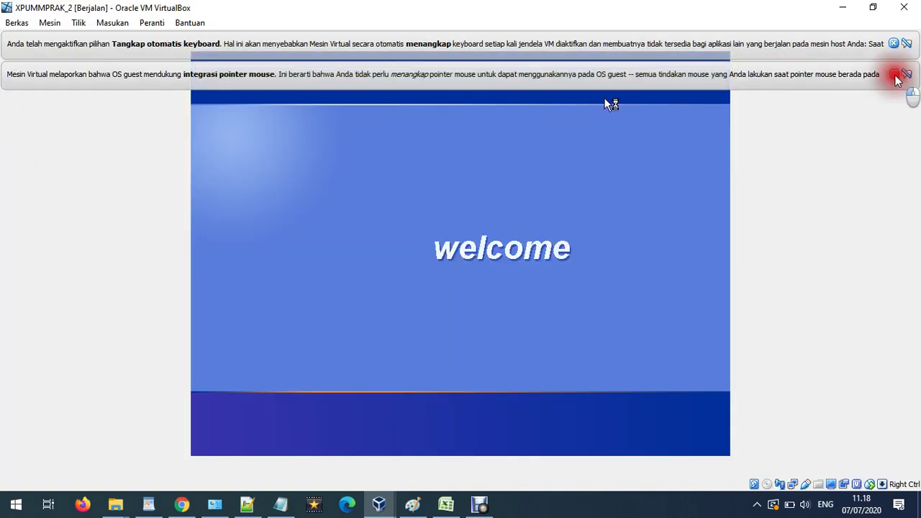
pyautogui.click(893, 74)
pyautogui.click(894, 44)
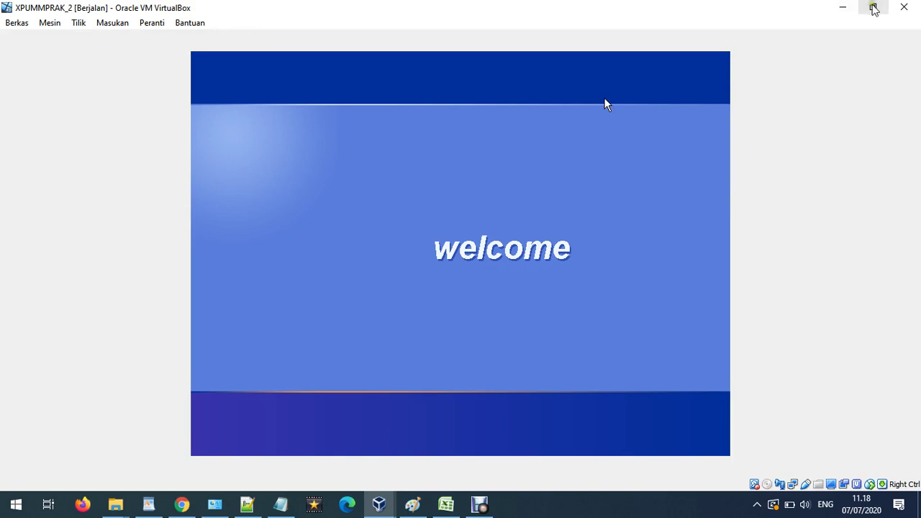
pyautogui.click(873, 7)
pyautogui.click(383, 3)
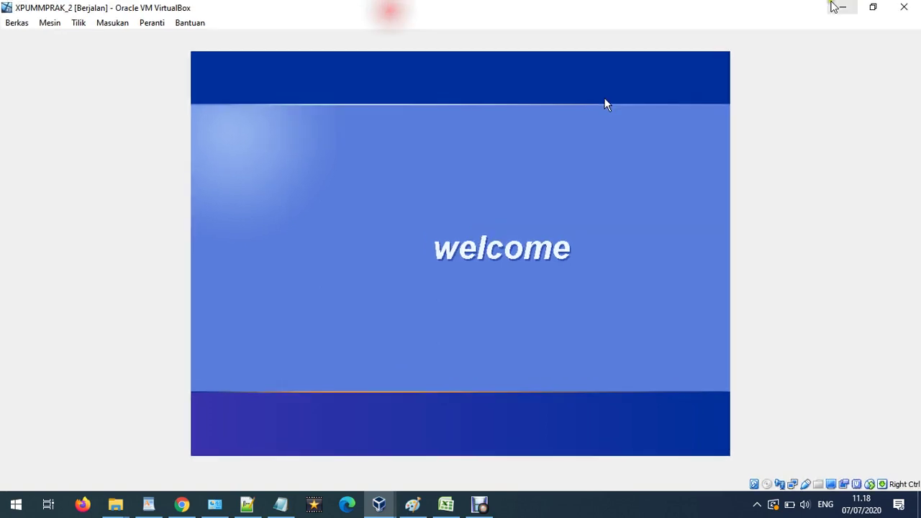
pyautogui.click(840, 7)
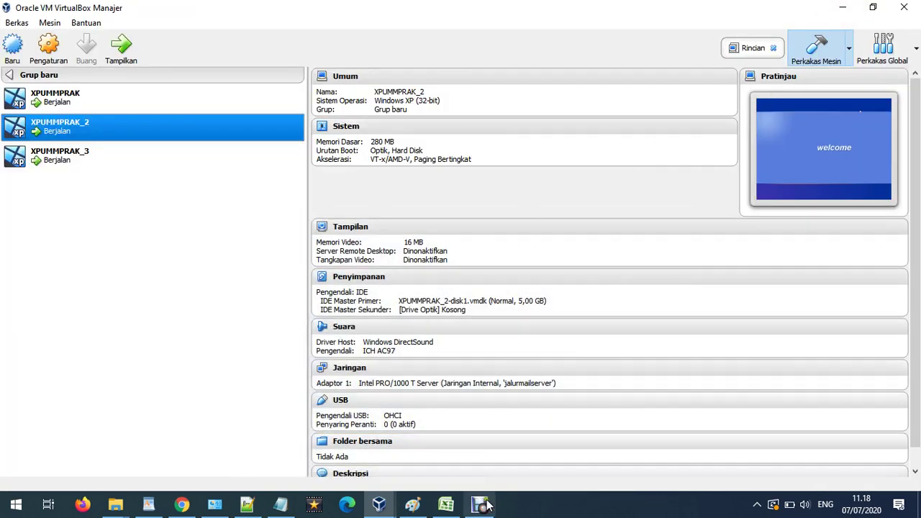
pyautogui.moveTo(383, 504)
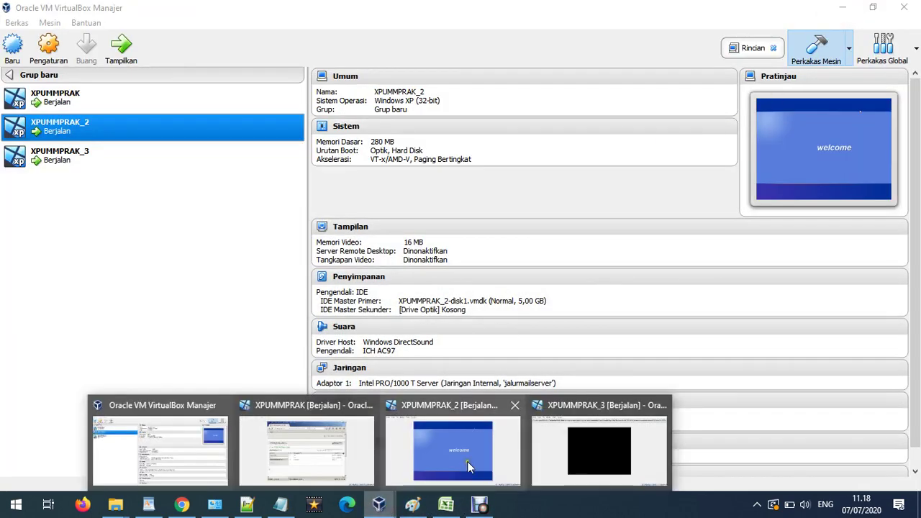
pyautogui.moveTo(468, 460)
pyautogui.moveTo(625, 444)
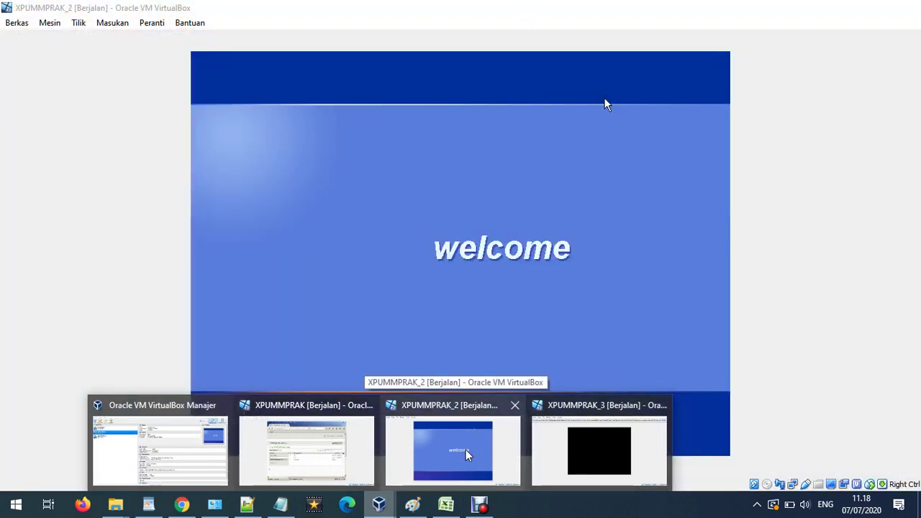
pyautogui.click(466, 450)
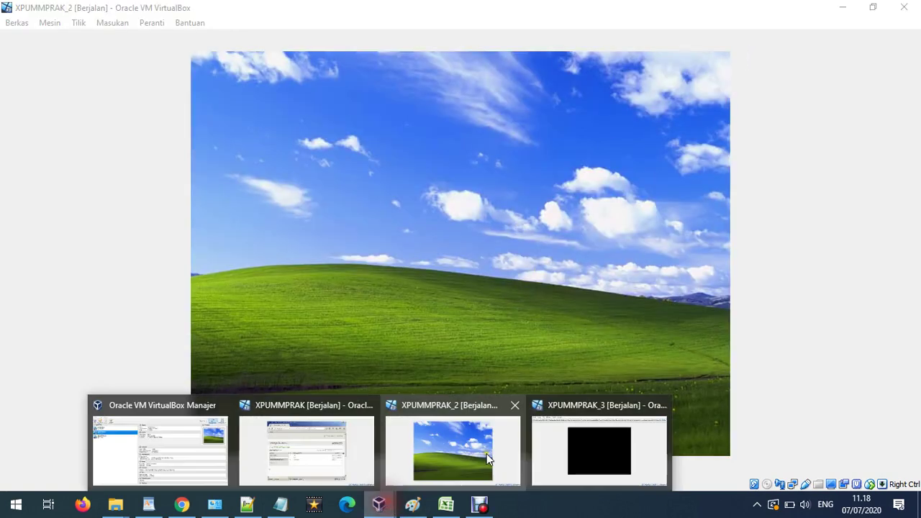
# On XPUMMPRAK_3, clear the notice bars and open My Network Places properties.
pyautogui.click(586, 444)
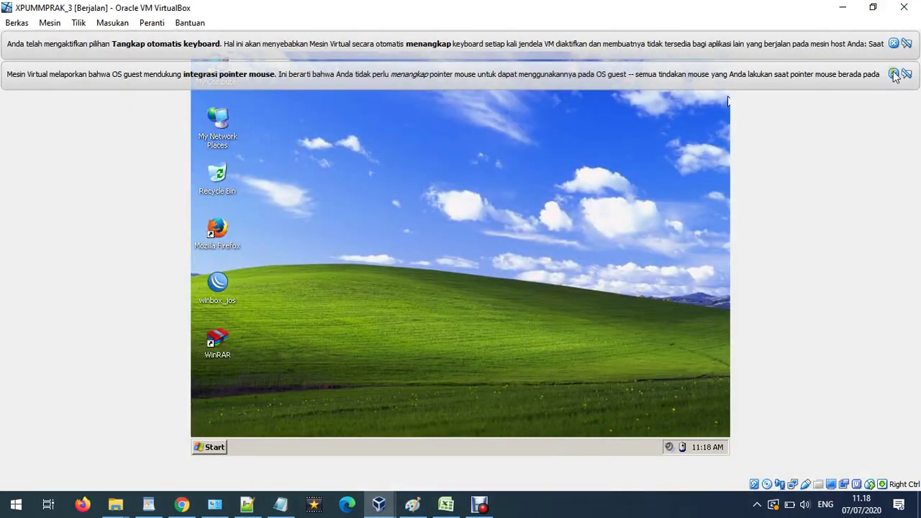
pyautogui.click(893, 76)
pyautogui.click(893, 40)
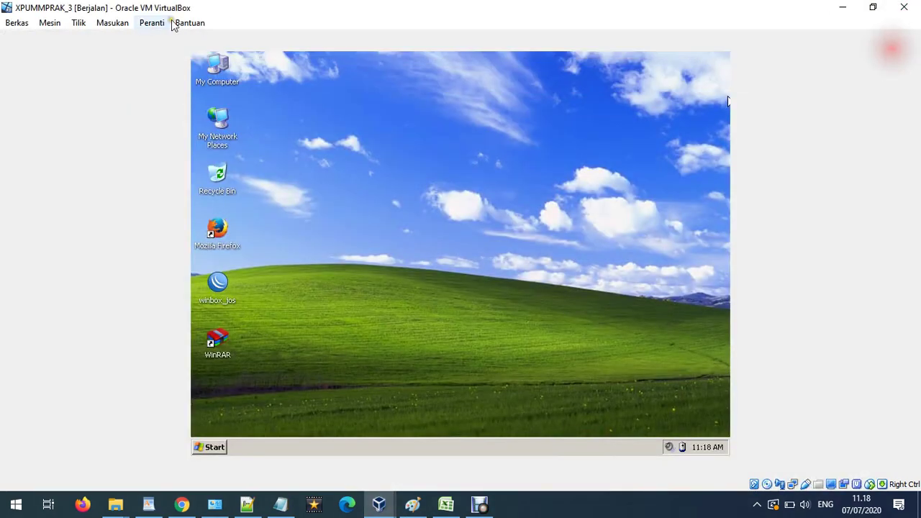
pyautogui.click(219, 136)
pyautogui.rightClick(216, 132)
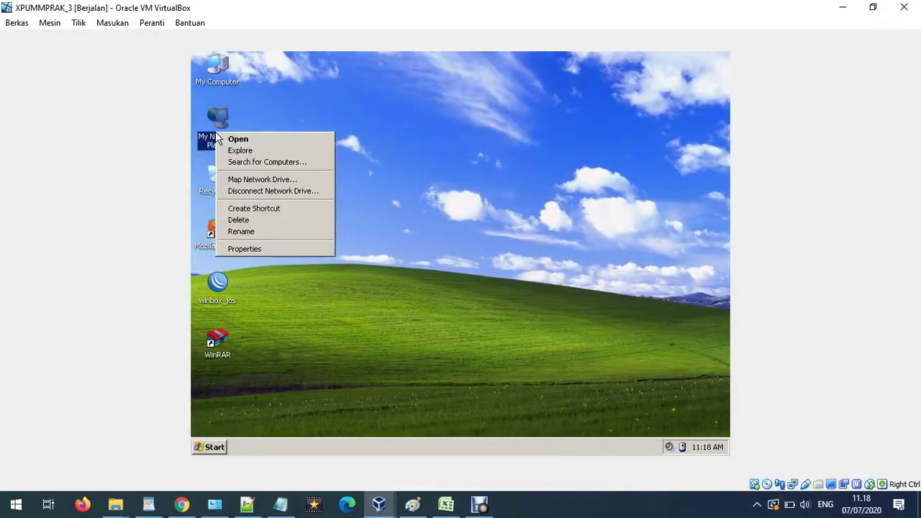
pyautogui.click(270, 246)
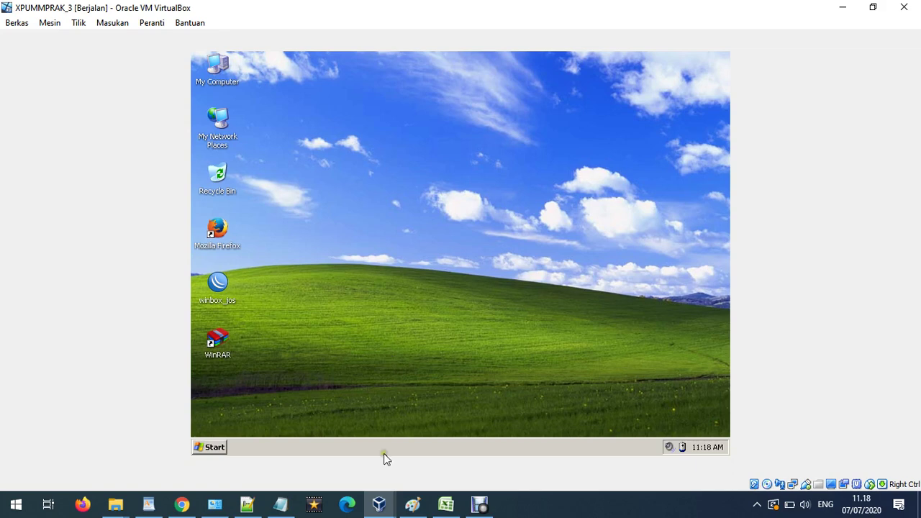
# Check XPUMMPRAK_2, then request My Network Places properties on XPUMMPRAK_3 again.
pyautogui.click(380, 501)
pyautogui.click(447, 451)
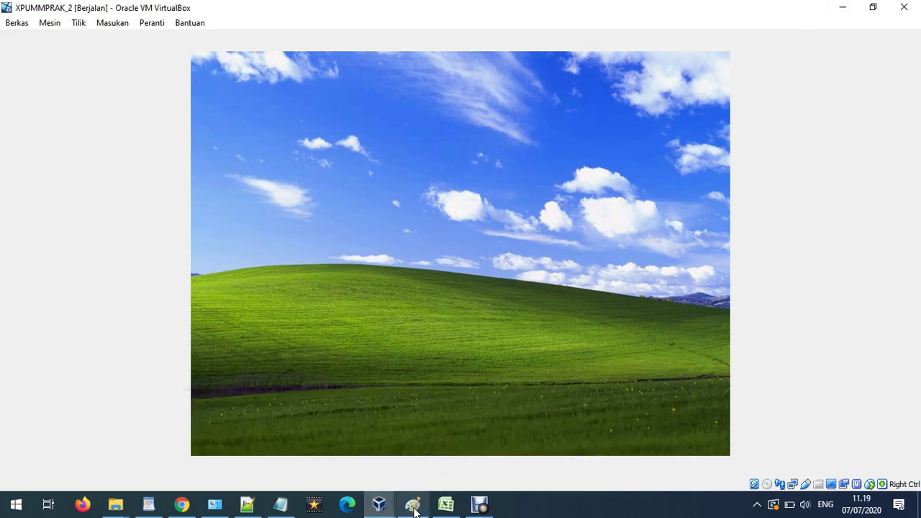
pyautogui.click(379, 504)
pyautogui.click(599, 444)
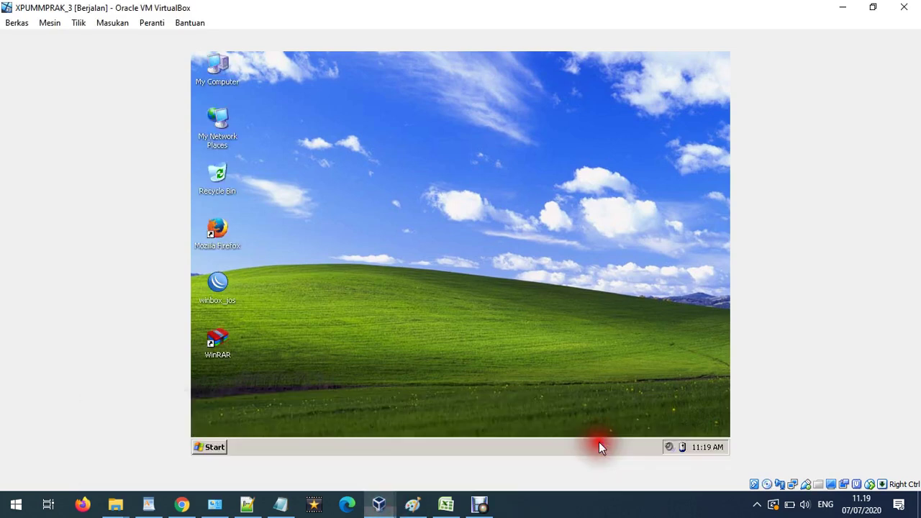
pyautogui.rightClick(234, 137)
pyautogui.click(306, 250)
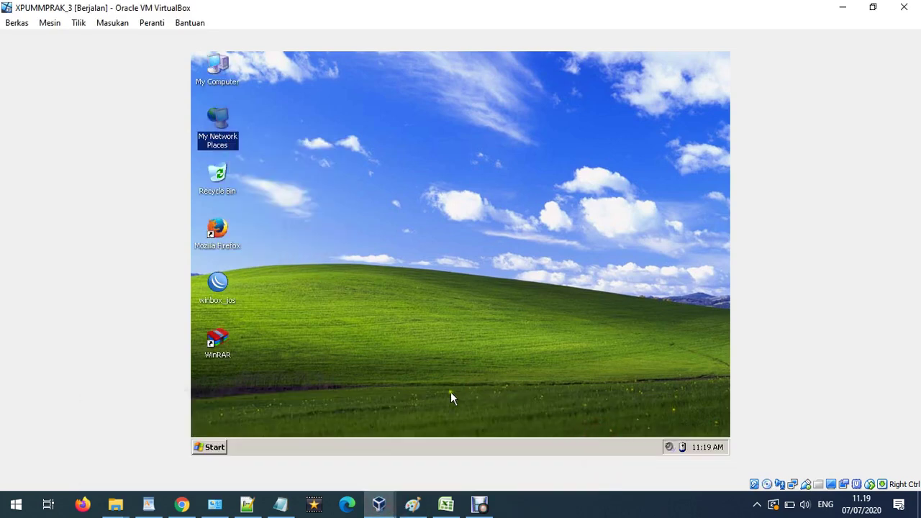
# Check XPUMMPRAK_2 again, then open and close XPUMMPRAK_3's Start menu.
pyautogui.click(379, 504)
pyautogui.click(475, 445)
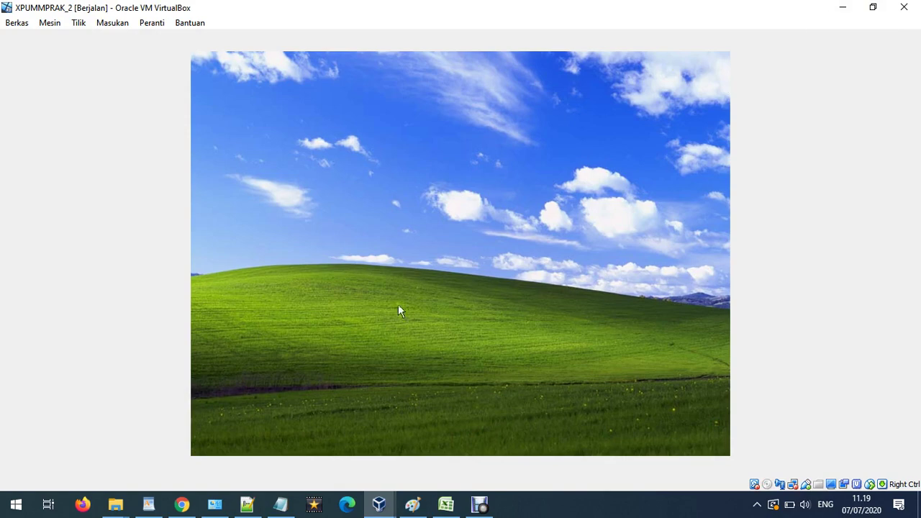
pyautogui.click(383, 501)
pyautogui.click(591, 450)
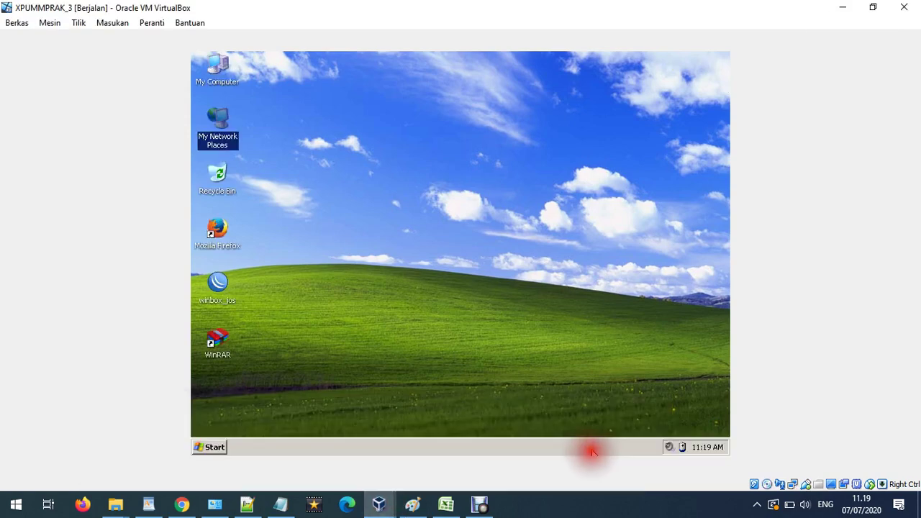
pyautogui.click(214, 447)
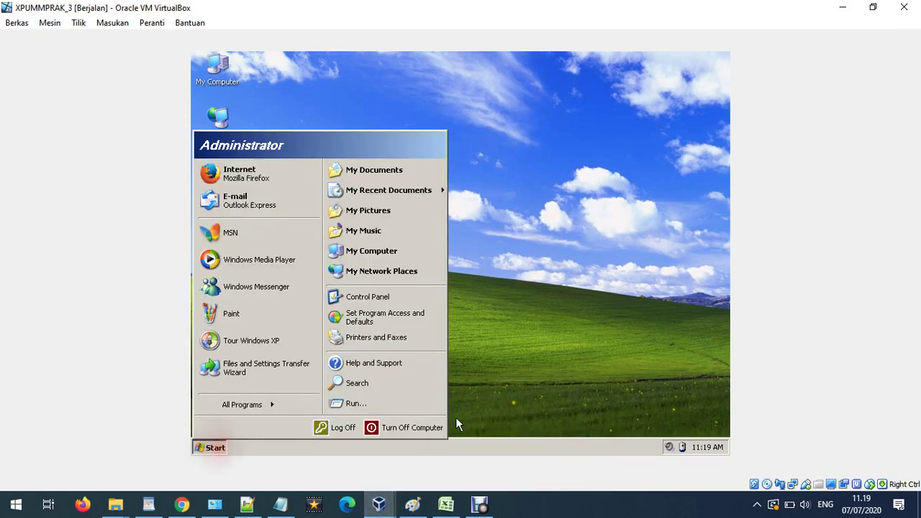
pyautogui.click(603, 353)
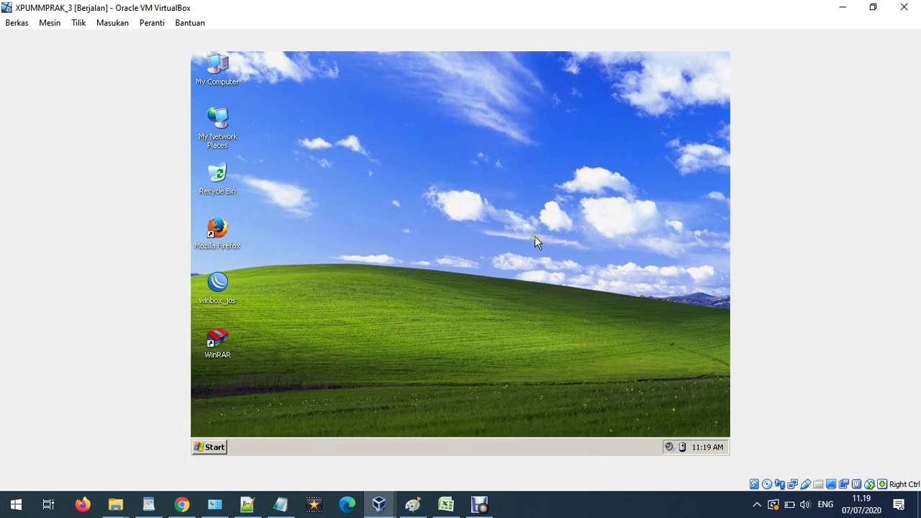
# On XPUMMPRAK_2, open My Network Places properties to reach its network connections.
pyautogui.click(380, 503)
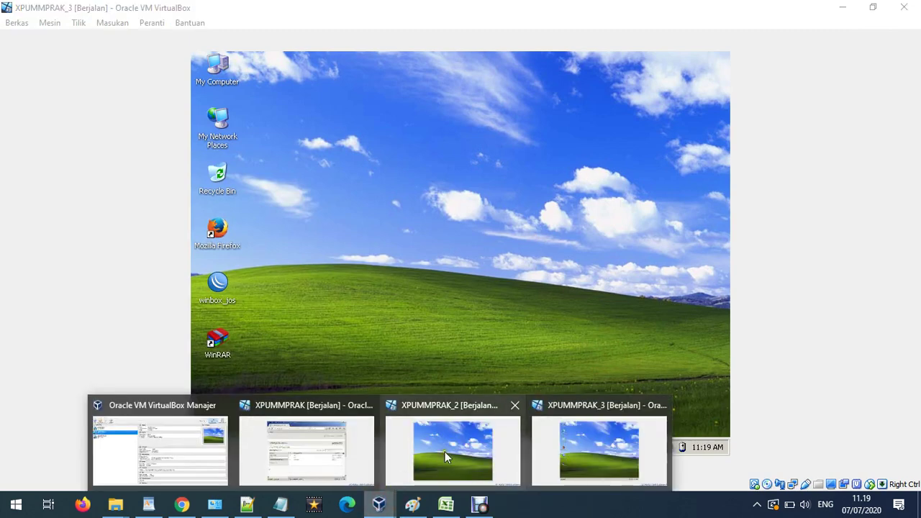
pyautogui.click(445, 452)
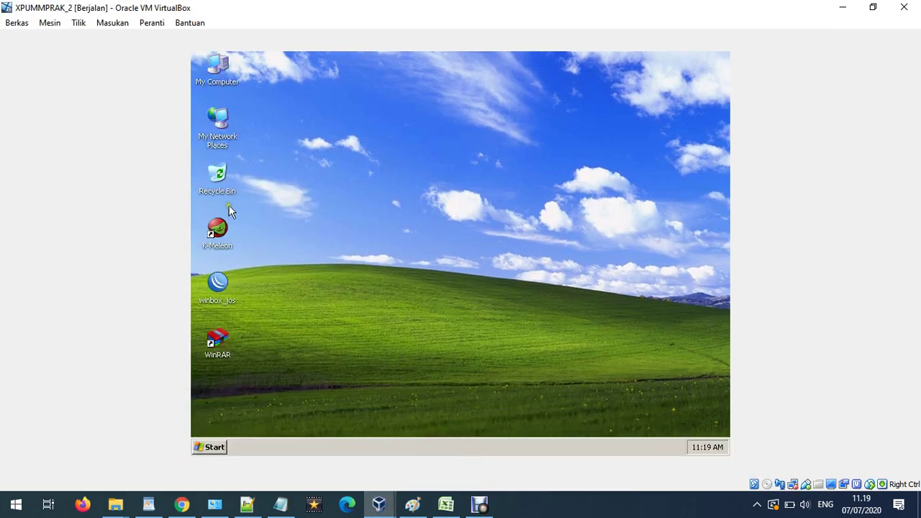
pyautogui.rightClick(217, 135)
pyautogui.click(296, 257)
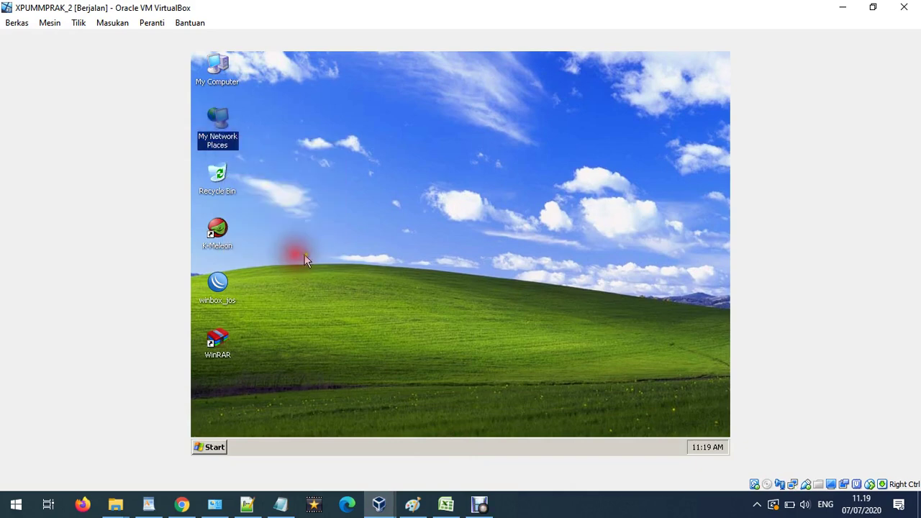
# Set XPUMMPRAK_2's Local Area Connection to static IP 192.168.10.2, mask 255.255.255.0.
pyautogui.rightClick(284, 210)
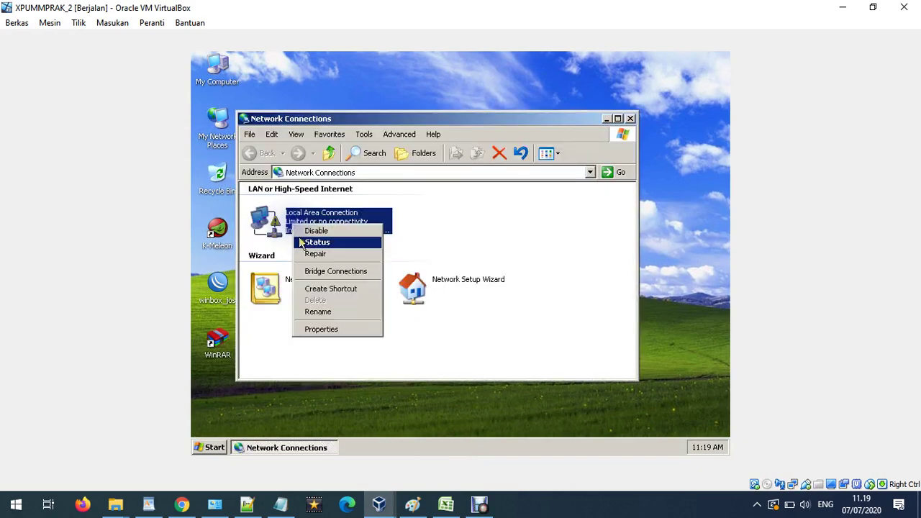
pyautogui.click(345, 331)
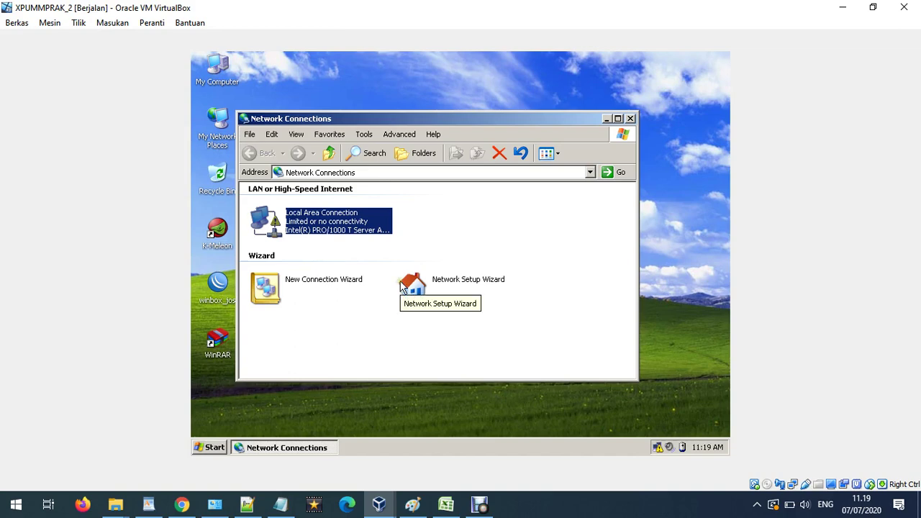
pyautogui.doubleClick(281, 203)
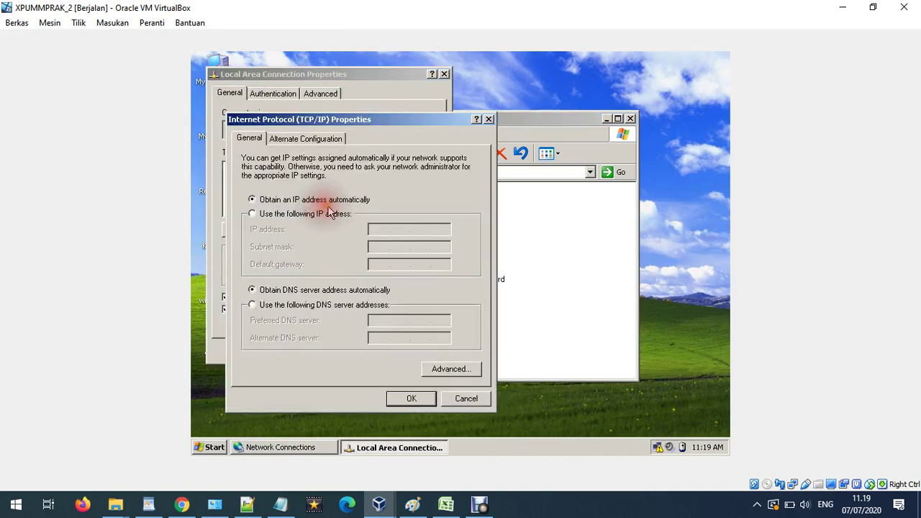
pyautogui.click(320, 214)
pyautogui.click(371, 230)
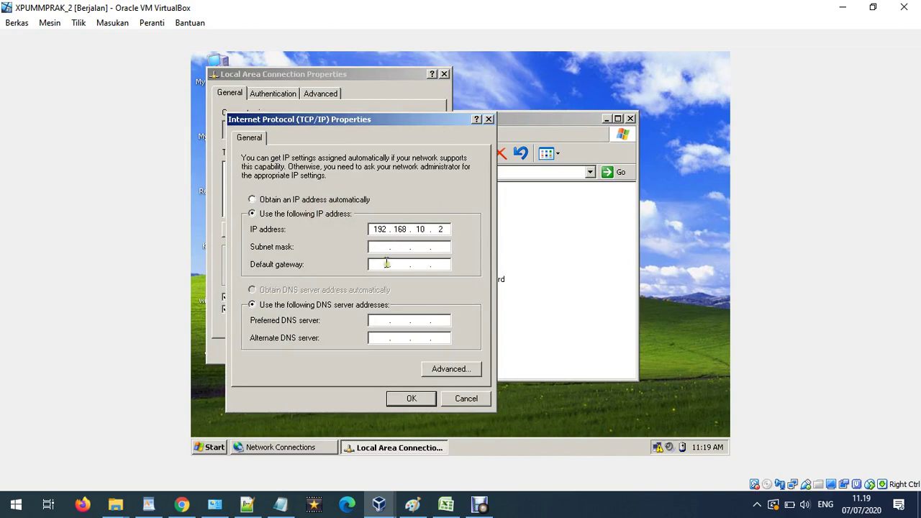
pyautogui.click(423, 247)
pyautogui.click(411, 399)
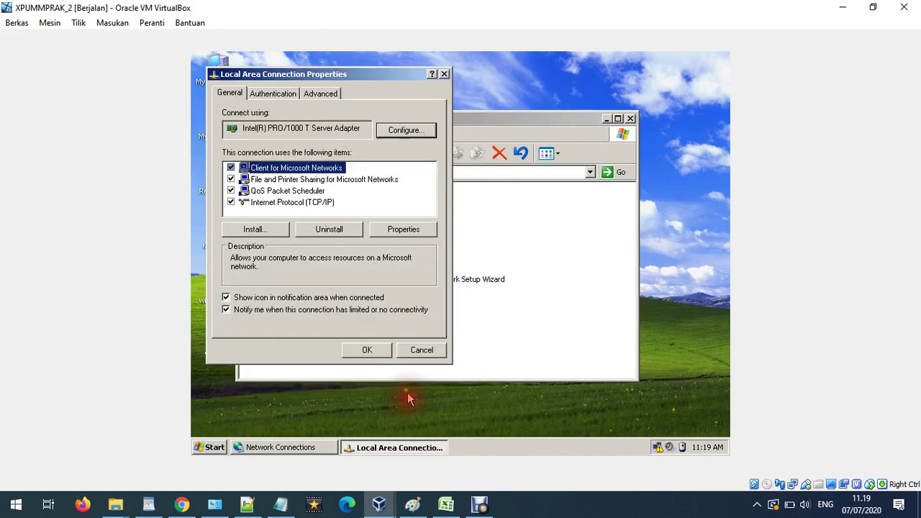
pyautogui.click(380, 352)
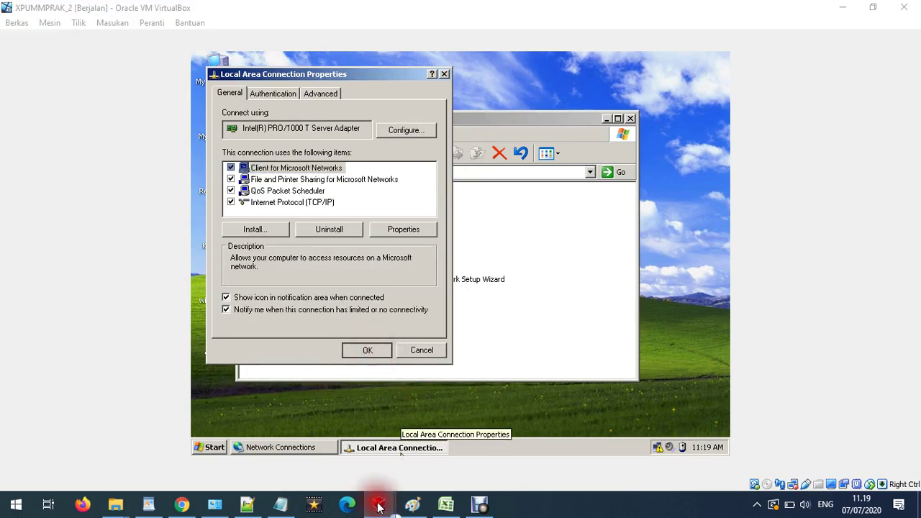
pyautogui.moveTo(380, 504)
pyautogui.click(594, 439)
# Set XPUMMPRAK_3's Local Area Connection to static IP 192.168.10.3, mask 255.255.255.0.
pyautogui.rightClick(310, 180)
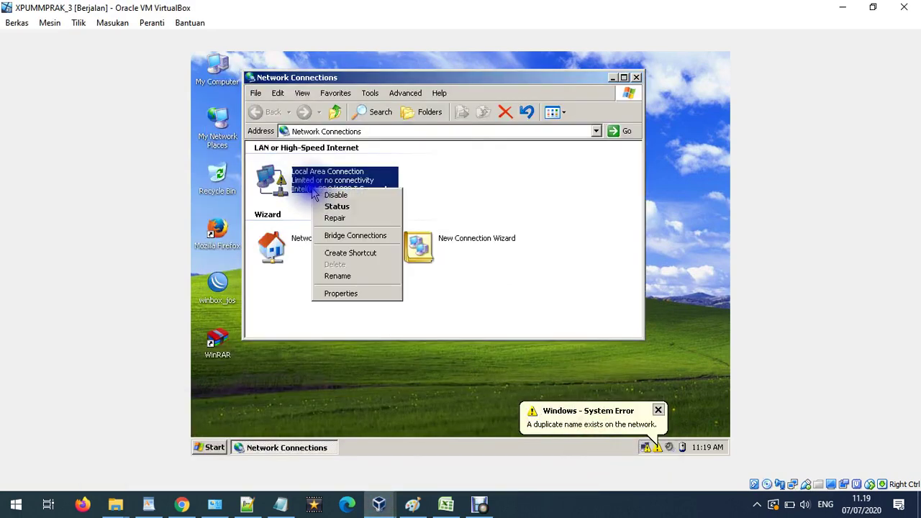
pyautogui.click(354, 292)
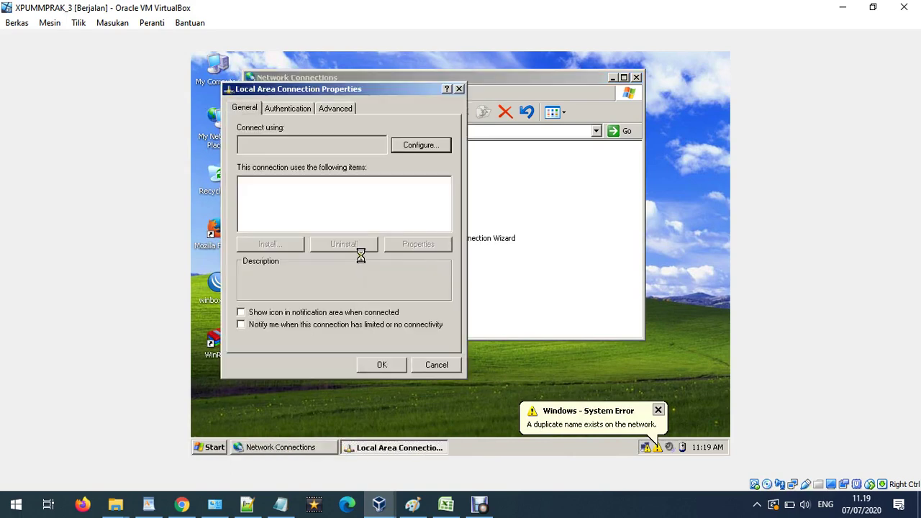
pyautogui.click(658, 412)
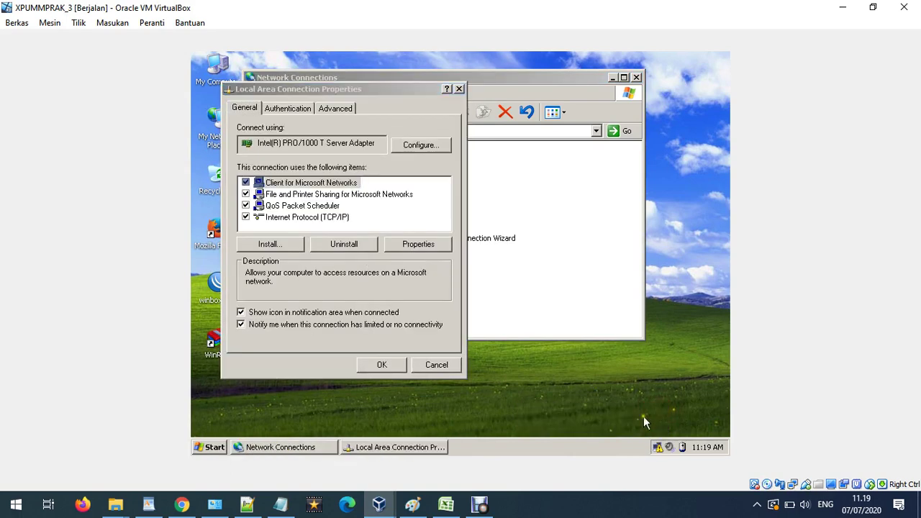
pyautogui.doubleClick(306, 216)
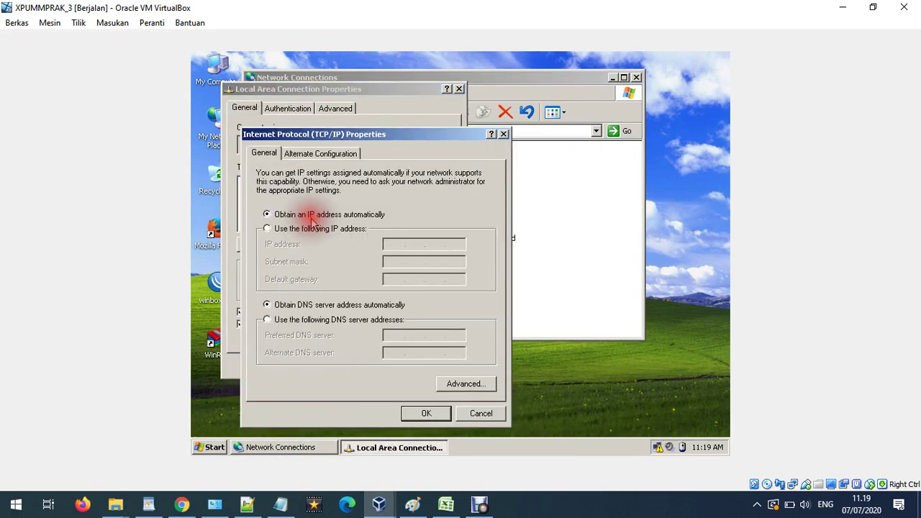
pyautogui.click(324, 228)
pyautogui.click(393, 244)
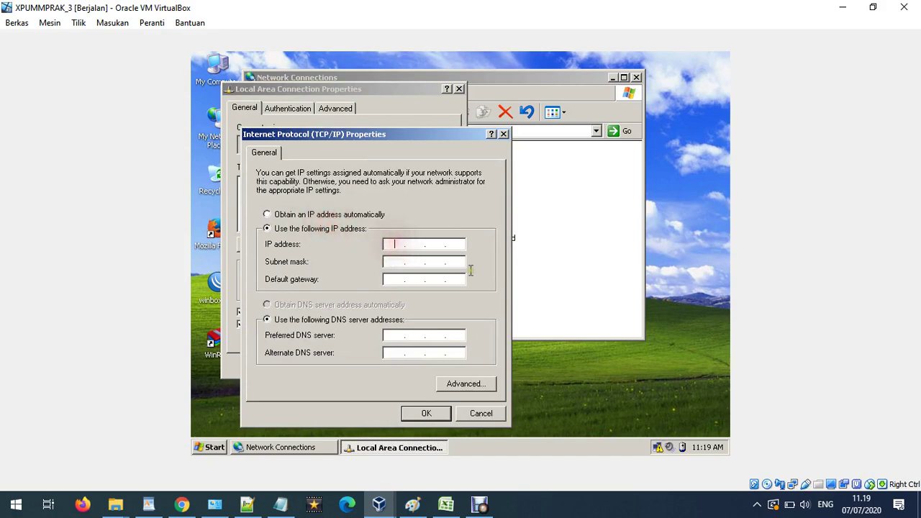
pyautogui.write('192 . 168 . 10 . 3')
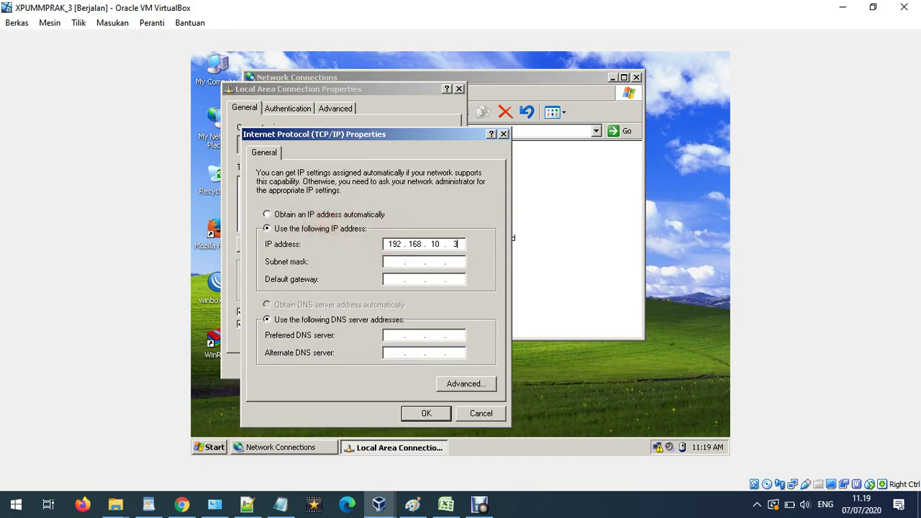
pyautogui.click(431, 262)
pyautogui.click(425, 411)
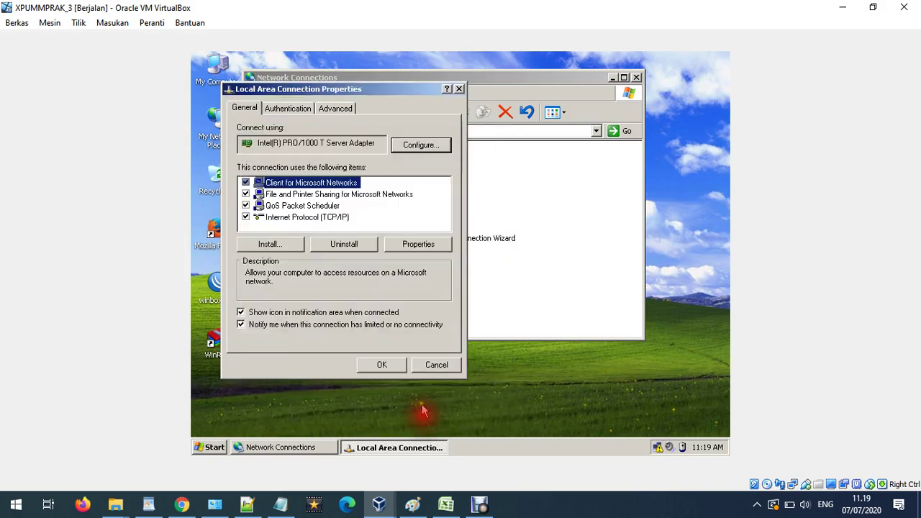
pyautogui.click(395, 370)
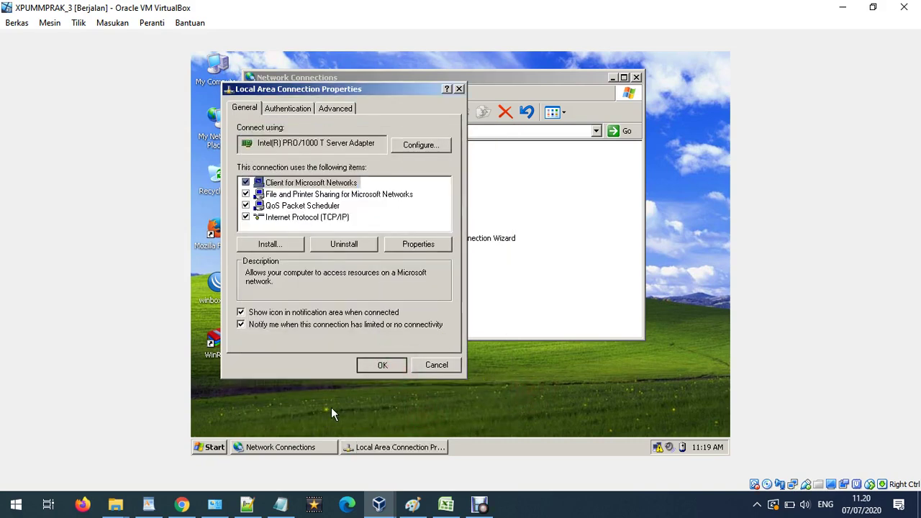
# Switch between the two guests, ending on XPUMMPRAK_2's Local Area Connection dialog.
pyautogui.moveTo(380, 504)
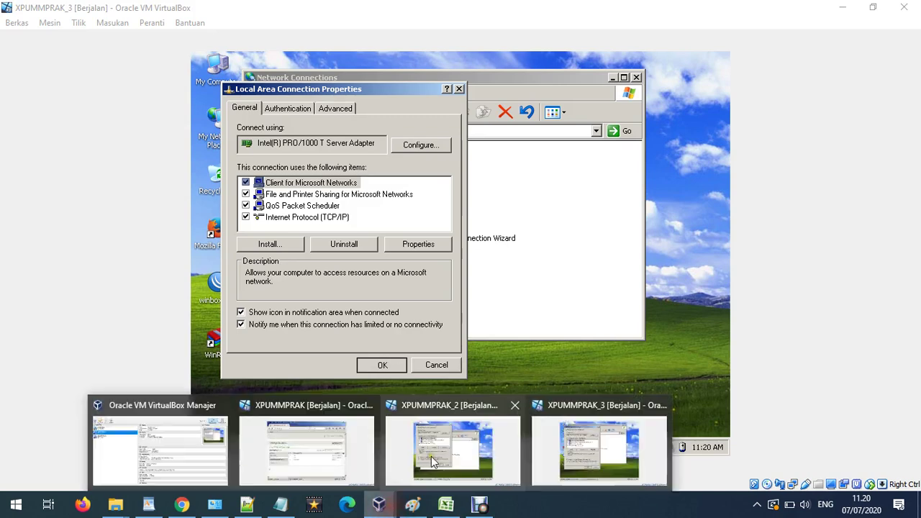
pyautogui.click(455, 441)
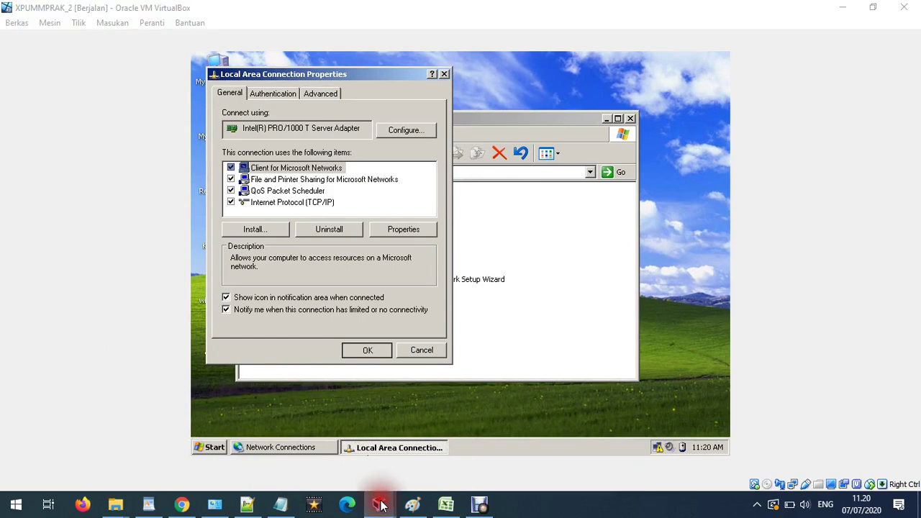
pyautogui.moveTo(380, 504)
pyautogui.click(593, 442)
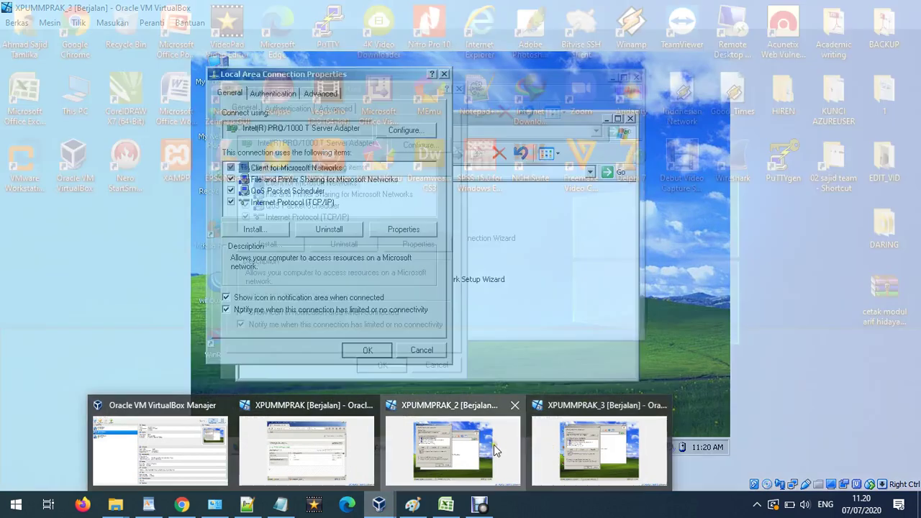
pyautogui.click(494, 445)
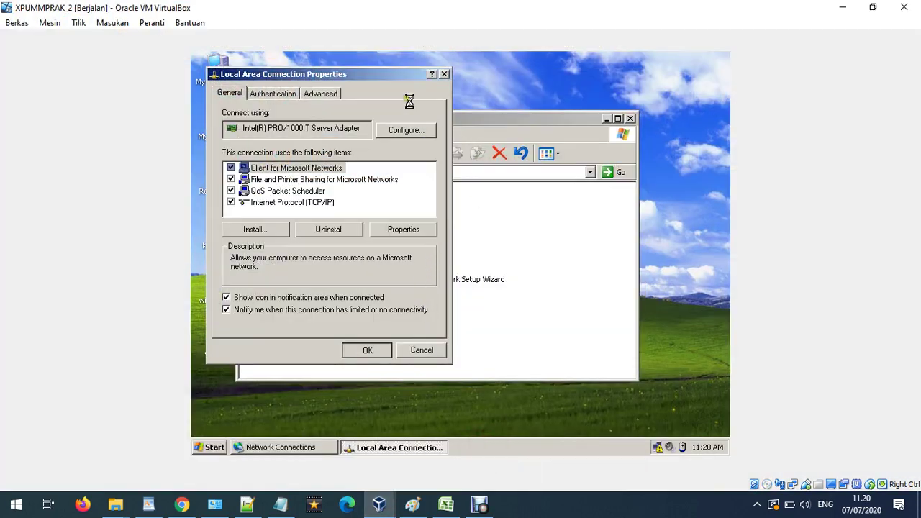
# On XPUMMPRAK_2, dismiss the network notifications and close Network Connections.
pyautogui.click(255, 447)
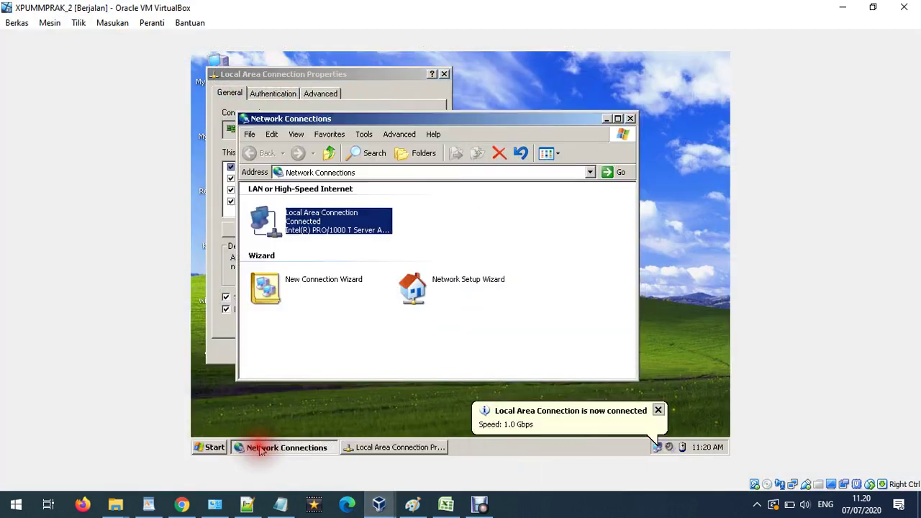
pyautogui.click(658, 410)
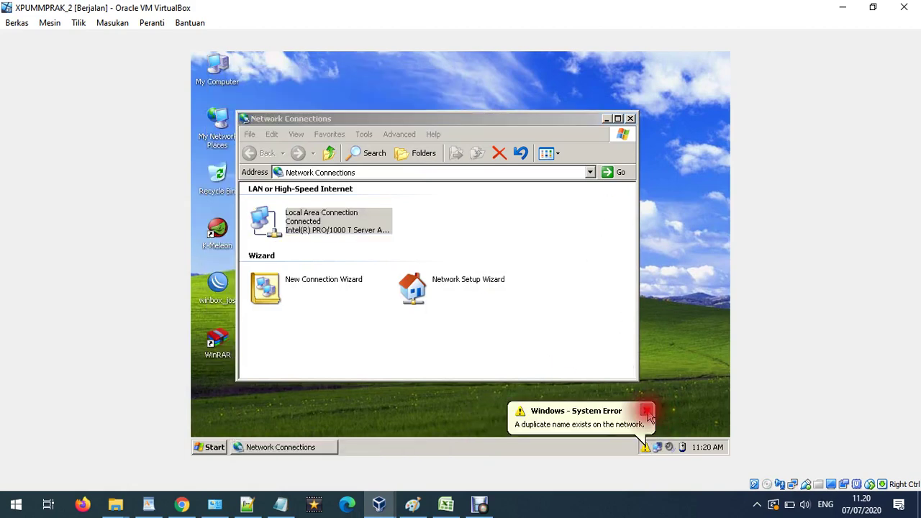
pyautogui.click(646, 411)
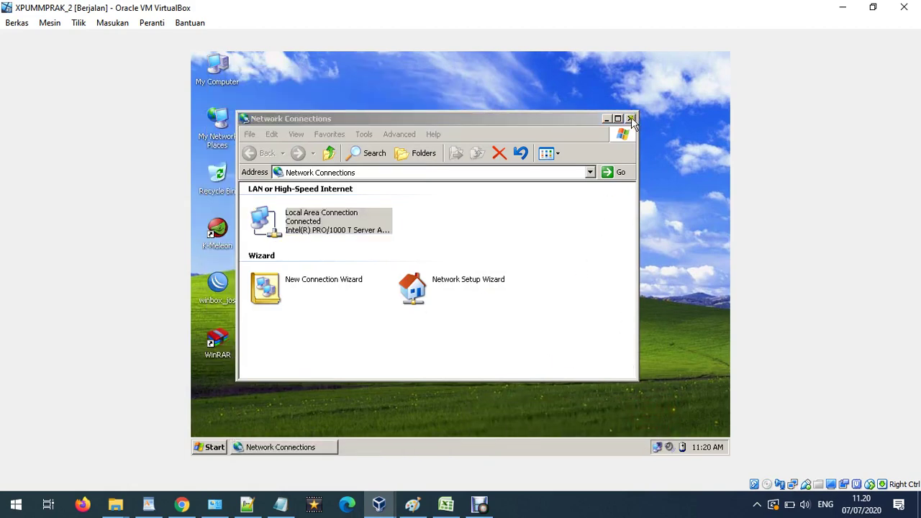
pyautogui.click(631, 119)
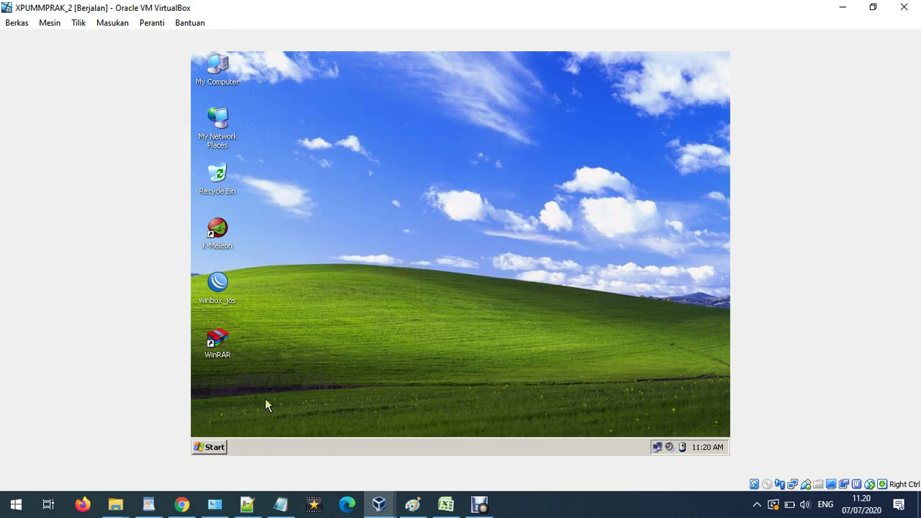
# On XPUMMPRAK_3, close Network Connections, check the connection status, and launch Firefox.
pyautogui.moveTo(379, 504)
pyautogui.click(576, 452)
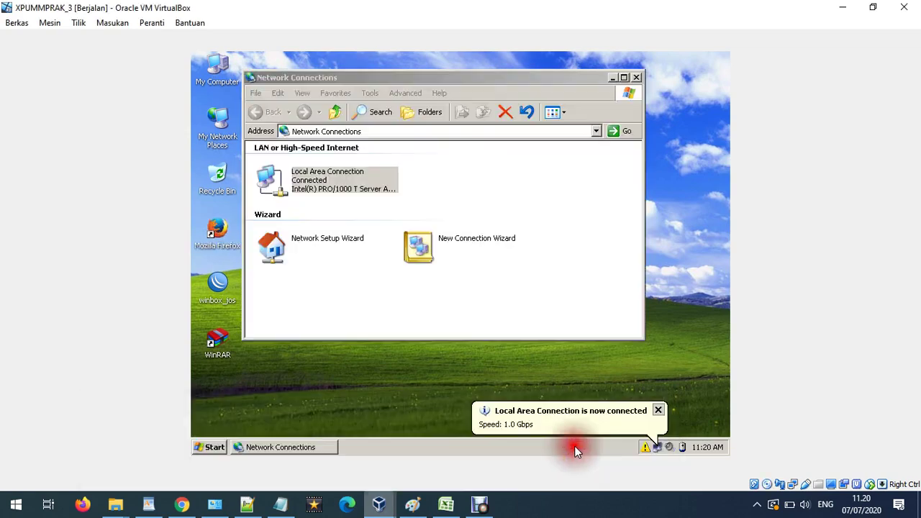
pyautogui.click(636, 81)
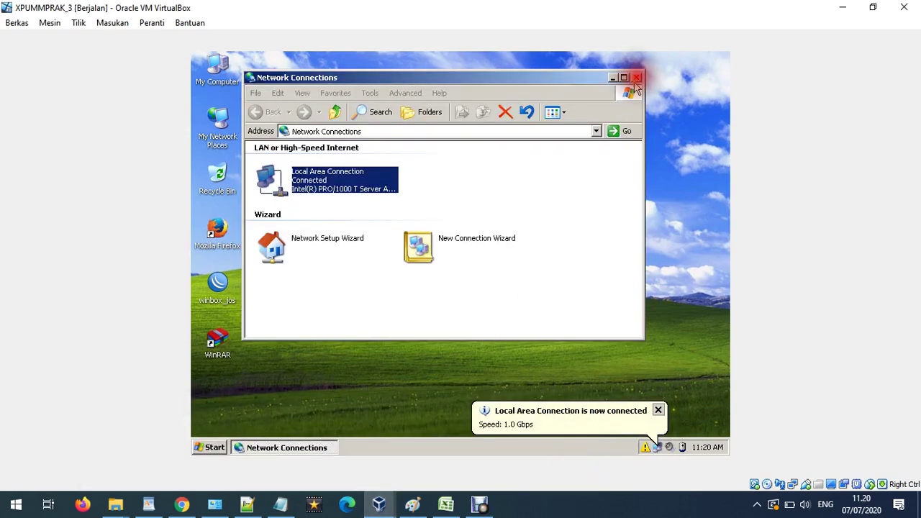
pyautogui.click(636, 78)
pyautogui.click(666, 411)
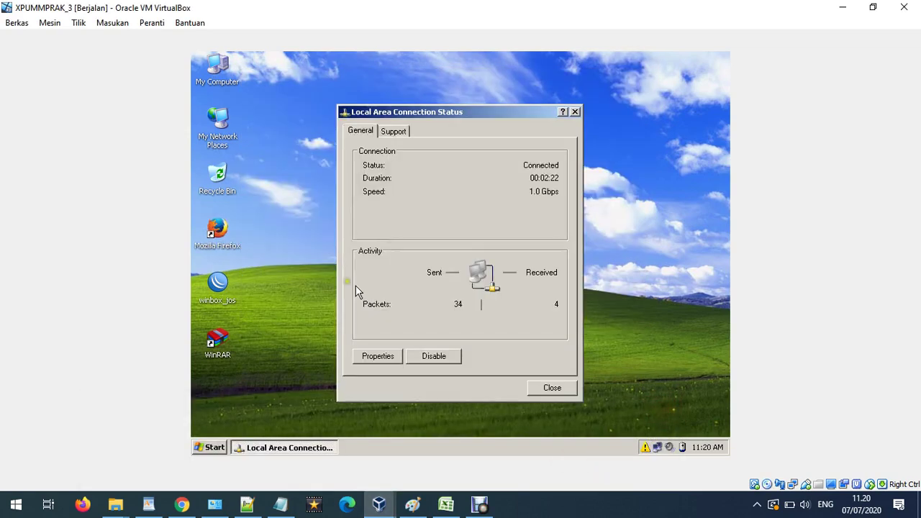
pyautogui.click(552, 387)
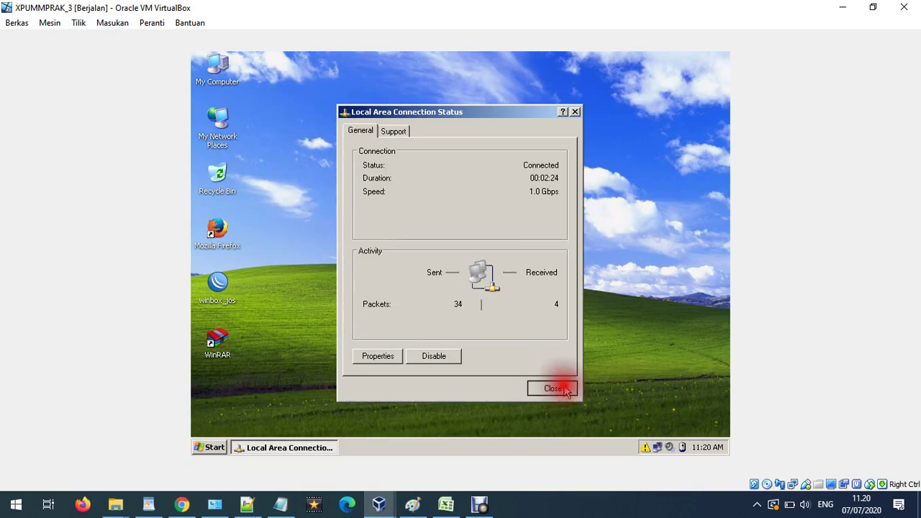
pyautogui.click(233, 243)
pyautogui.doubleClick(232, 242)
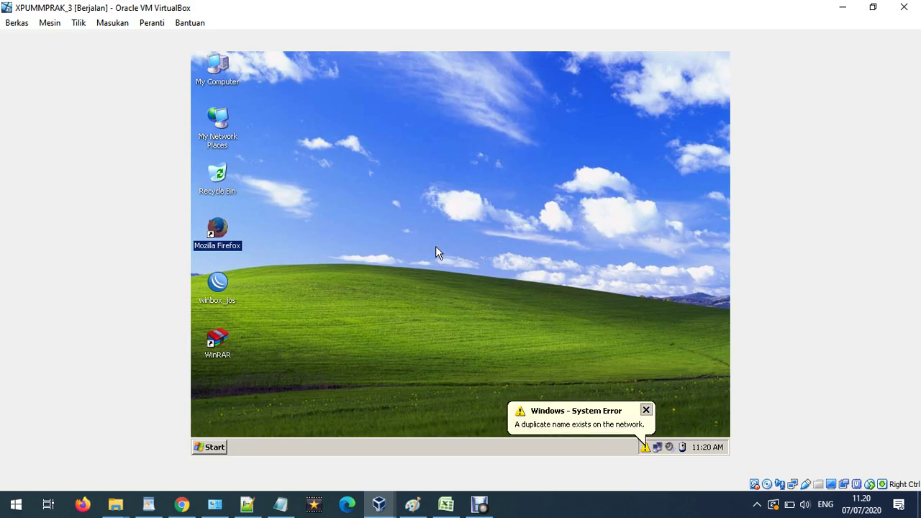
# Close the failed mozilla.org window with both tabs and enter 192.168.10.1:3000 in the address bar.
pyautogui.click(654, 405)
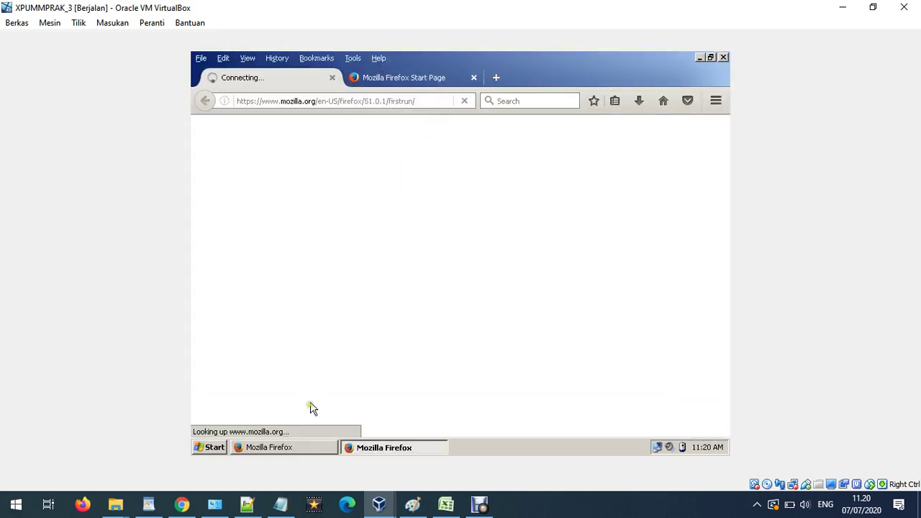
pyautogui.click(305, 448)
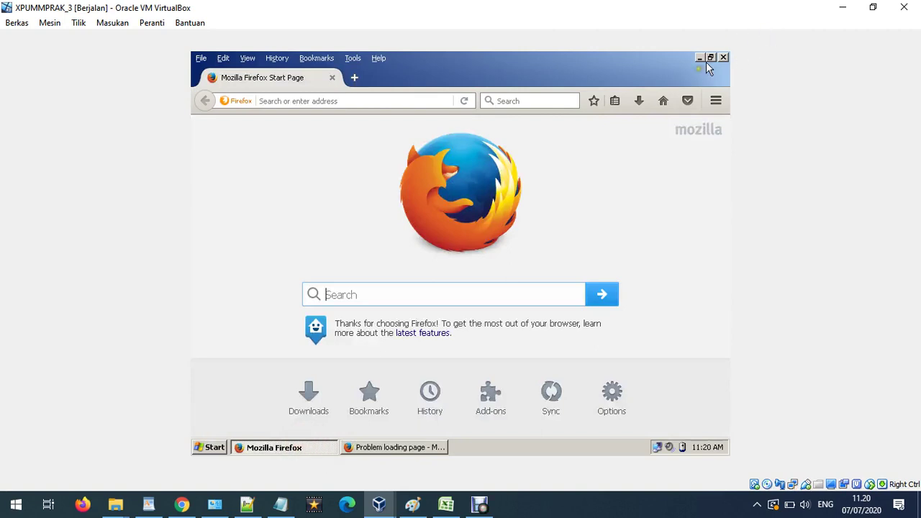
pyautogui.click(424, 448)
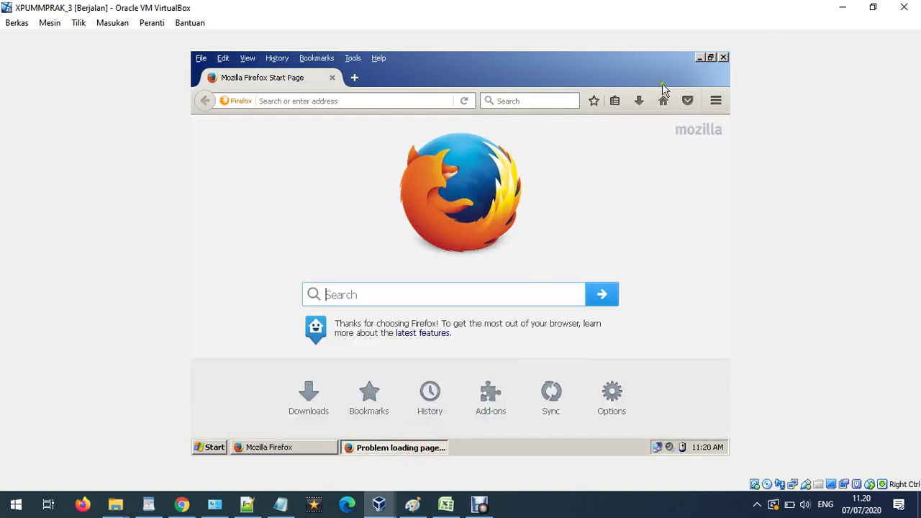
pyautogui.click(723, 57)
pyautogui.click(438, 270)
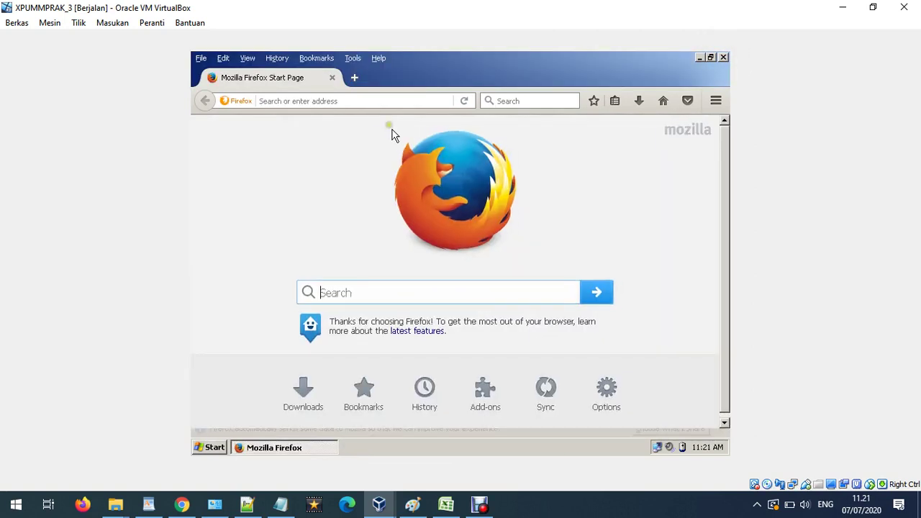
pyautogui.click(367, 101)
pyautogui.write('192')
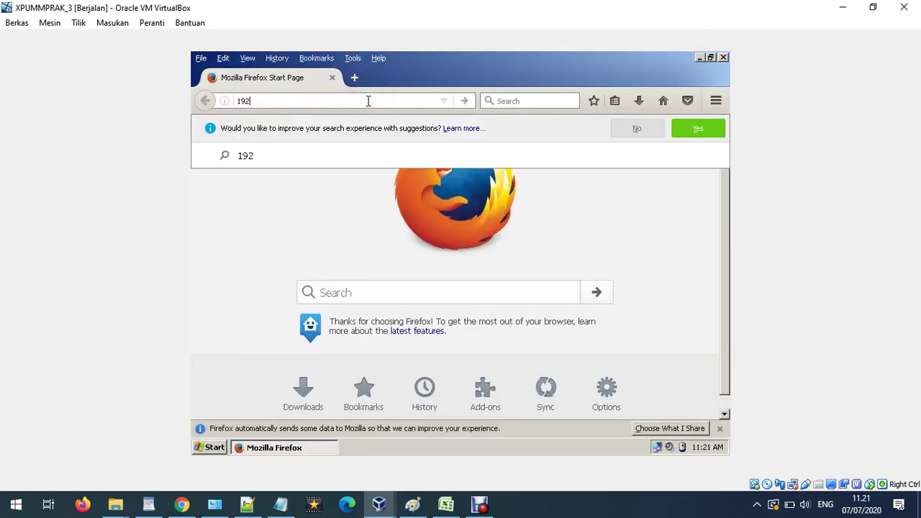
pyautogui.write('.168')
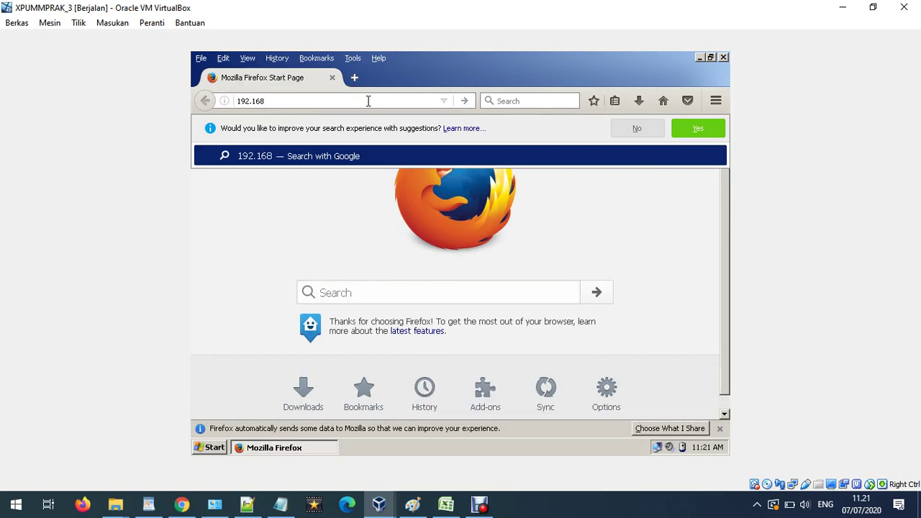
pyautogui.write('.10.')
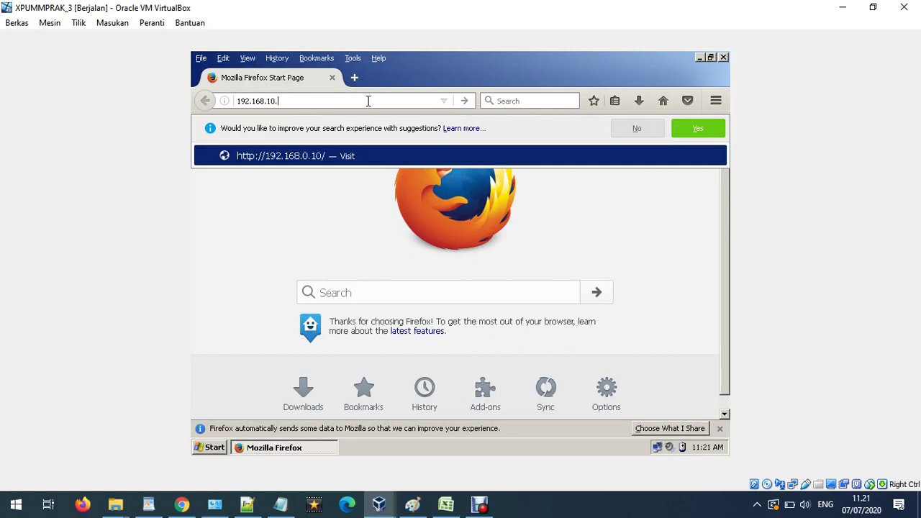
pyautogui.write('1')
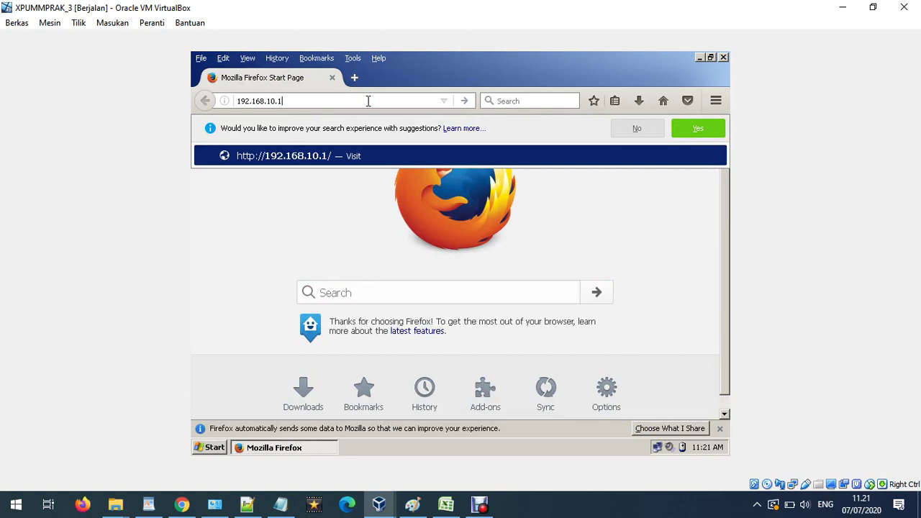
pyautogui.write(':3000')
# Load Axigen WebMail at 192.168.10.1:3000 and log in with the account's password.
pyautogui.press('Return')
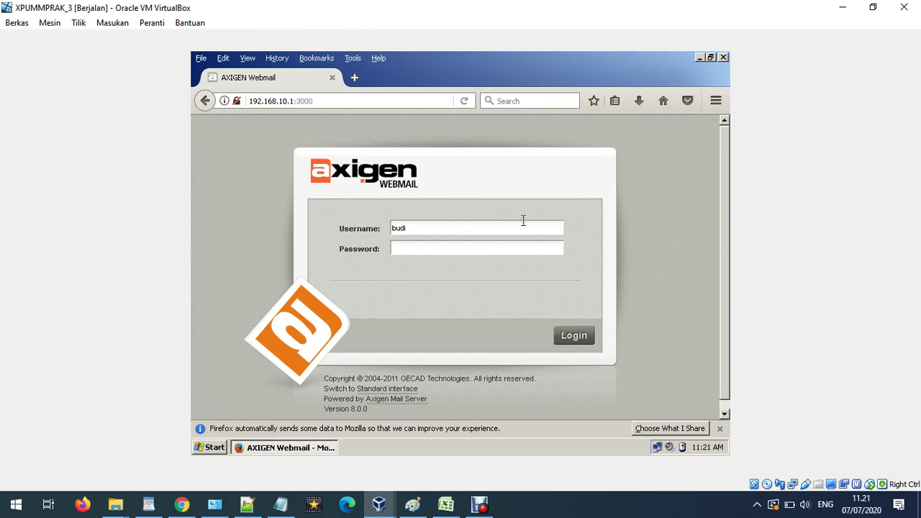
pyautogui.click(465, 248)
pyautogui.press('Return')
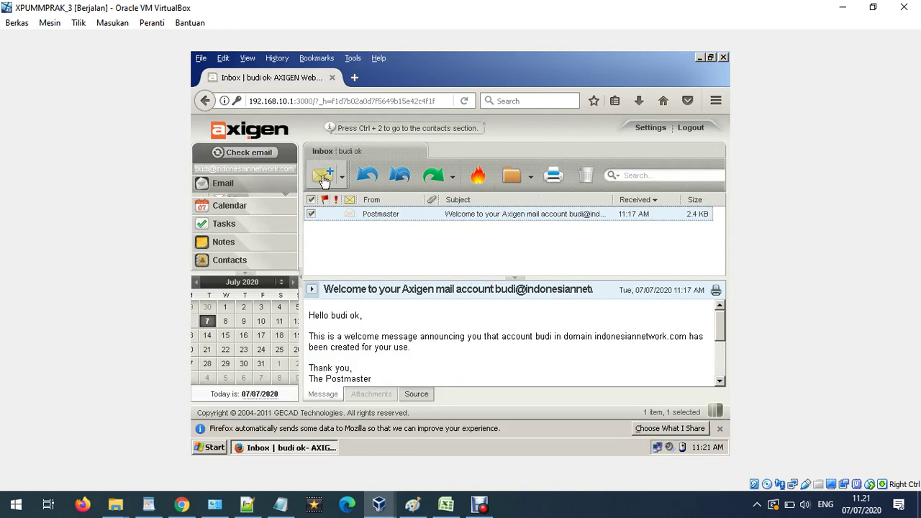
# Send the other test user an email with subject 'uji coba bro' and body 'testing'.
pyautogui.click(322, 178)
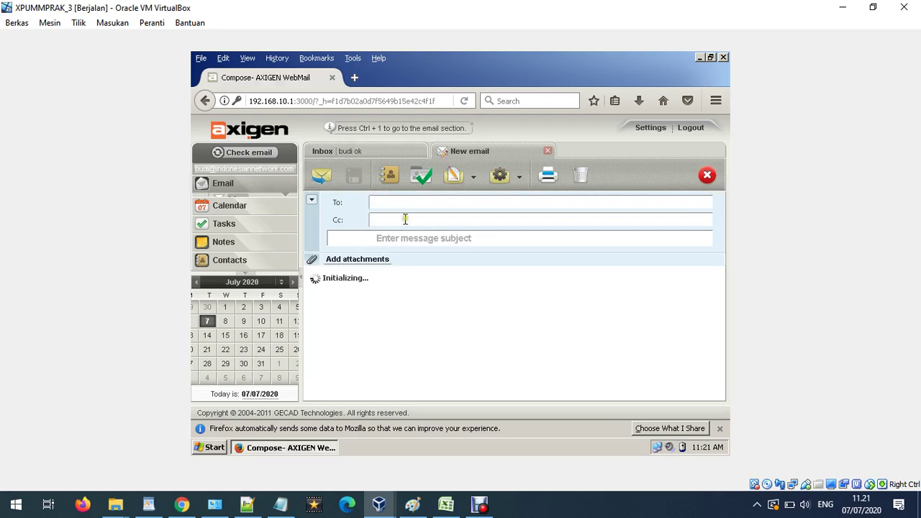
pyautogui.write('arif')
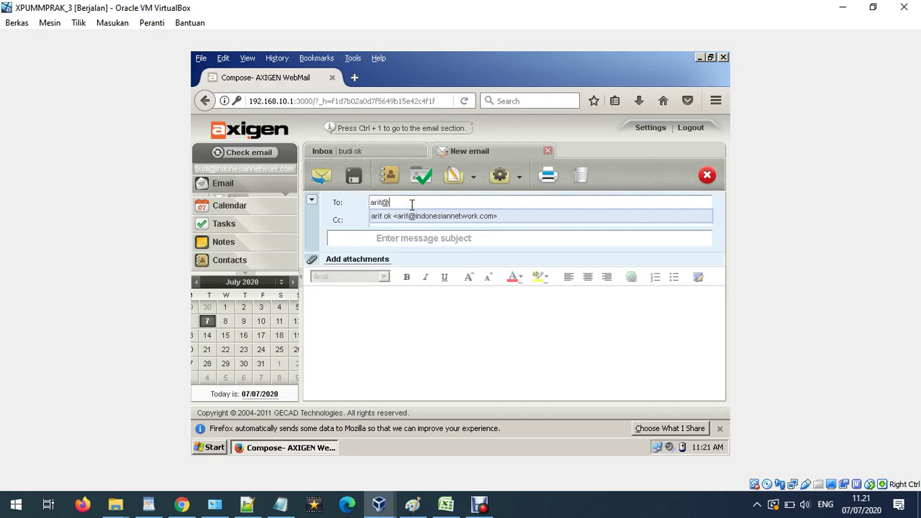
pyautogui.write('@')
pyautogui.click(411, 216)
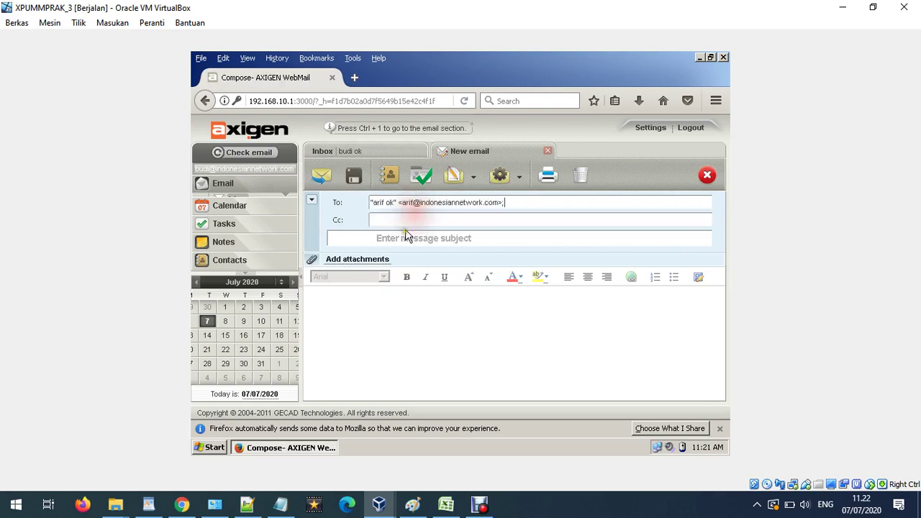
pyautogui.click(404, 237)
pyautogui.write('uji coba bro')
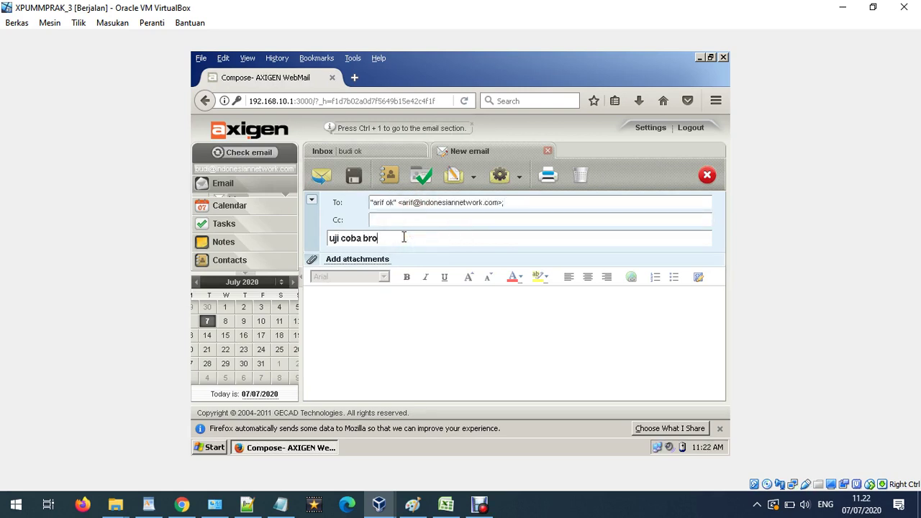
pyautogui.click(406, 334)
pyautogui.write('ets')
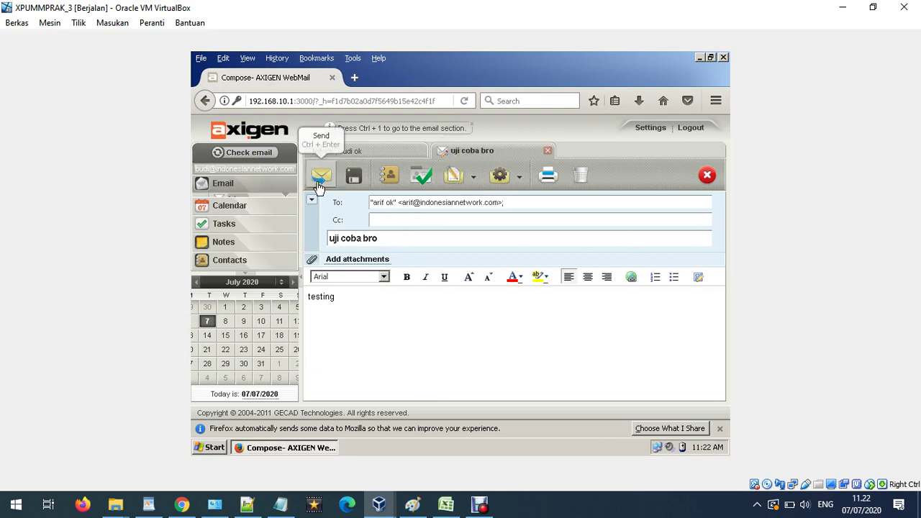
pyautogui.click(319, 184)
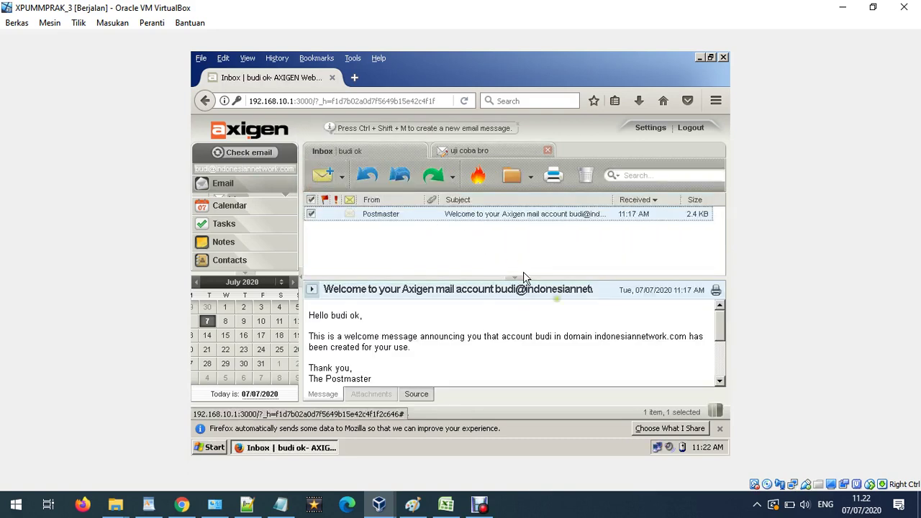
pyautogui.click(720, 430)
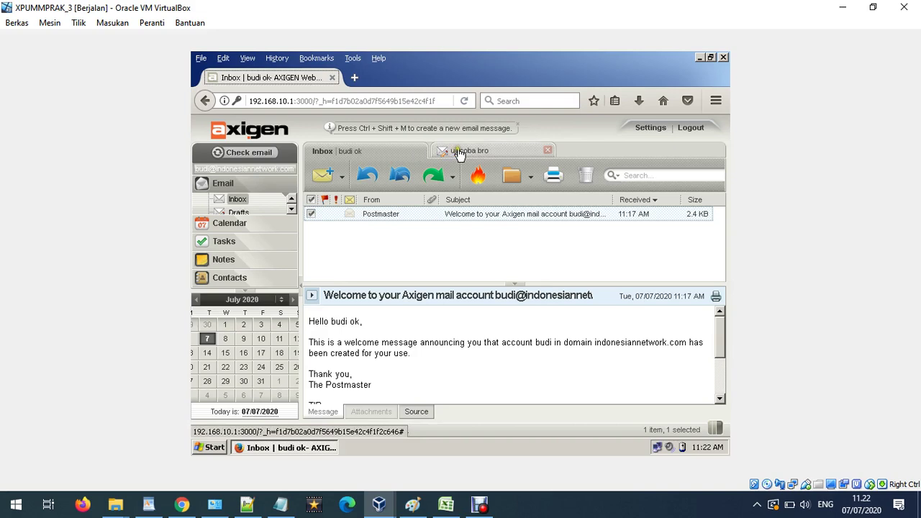
pyautogui.moveTo(393, 508)
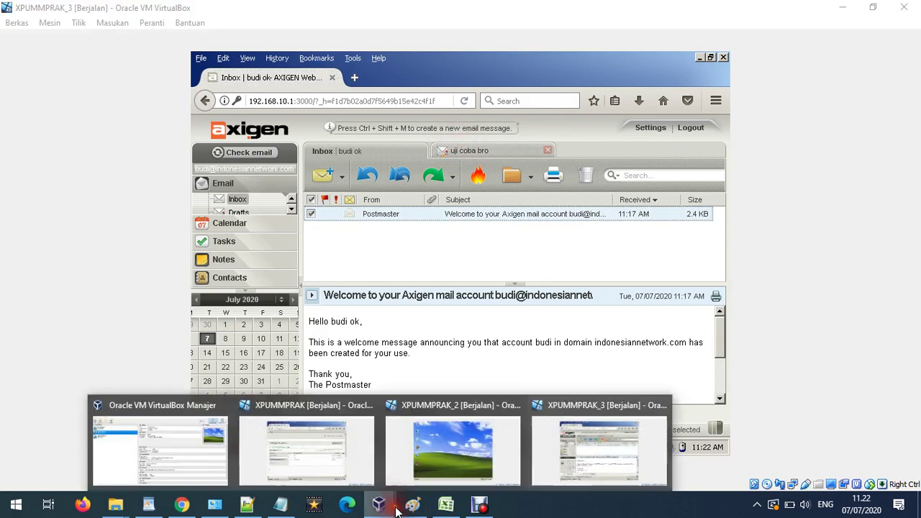
pyautogui.click(452, 447)
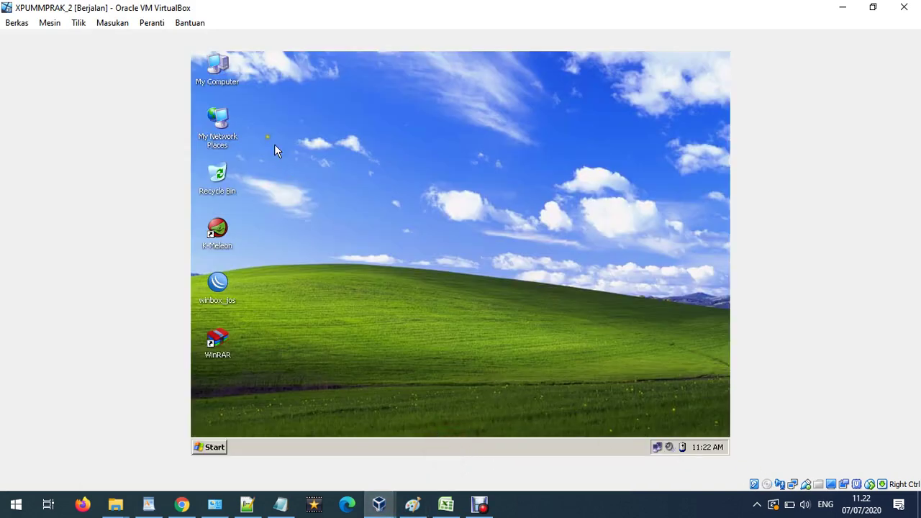
pyautogui.doubleClick(217, 72)
pyautogui.click(263, 226)
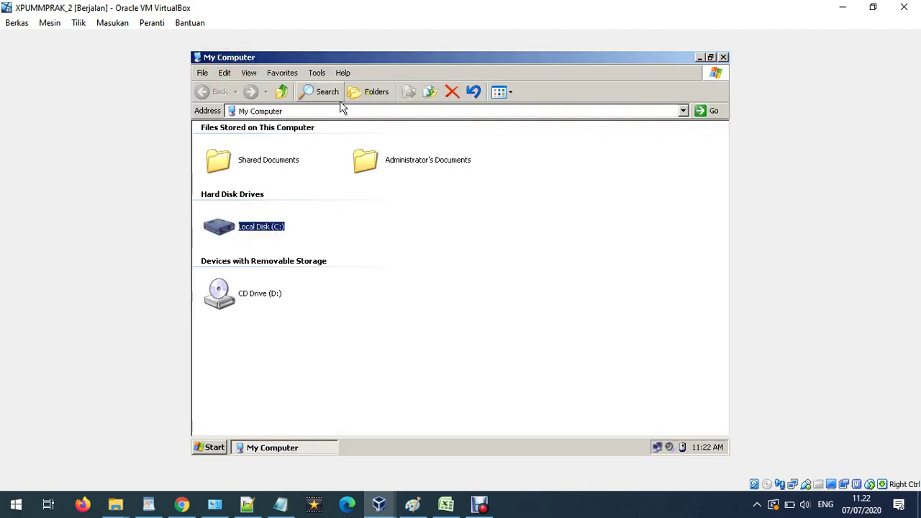
pyautogui.click(370, 92)
pyautogui.click(270, 178)
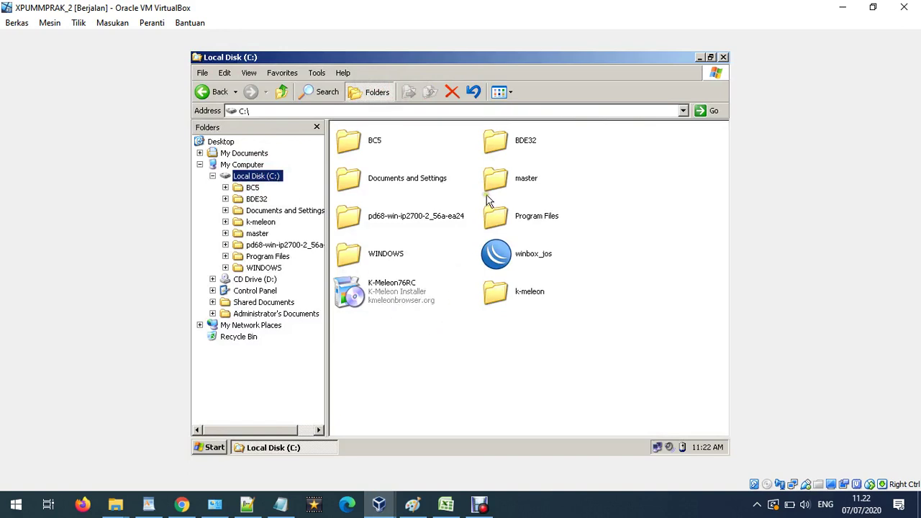
pyautogui.click(724, 57)
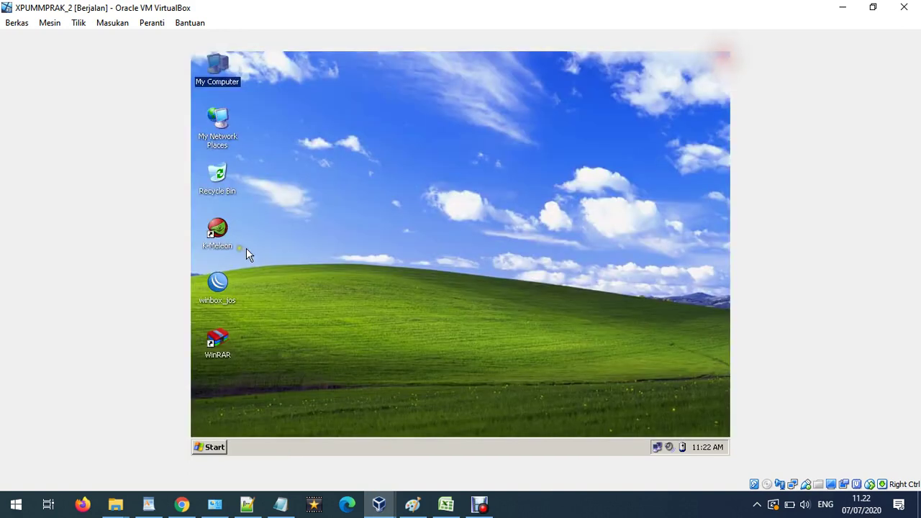
pyautogui.click(396, 323)
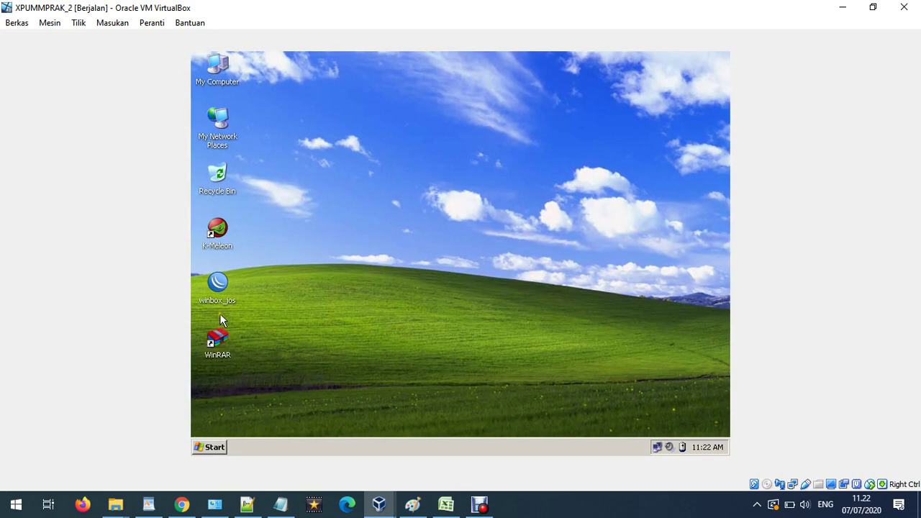
pyautogui.moveTo(380, 503)
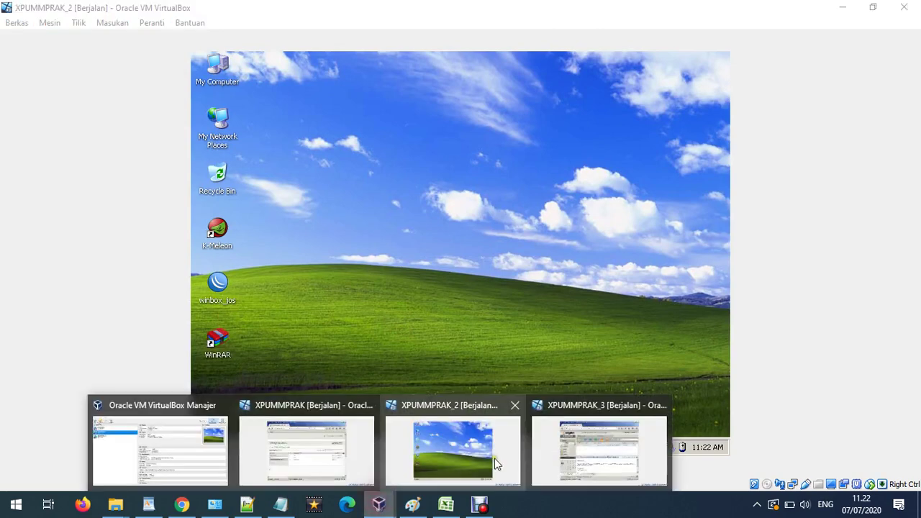
pyautogui.click(582, 448)
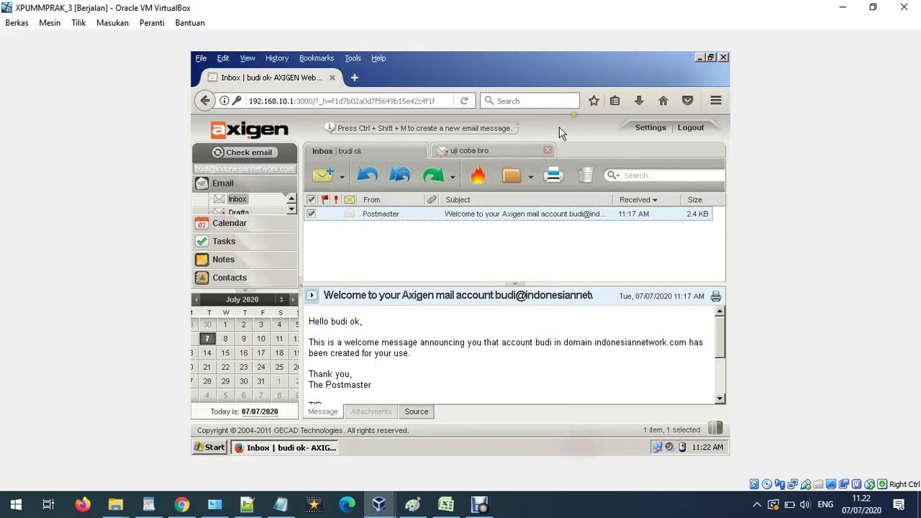
# Log in as the recipient, open the 'uji coba bro' message, and bring up the Paint diagram.
pyautogui.click(691, 127)
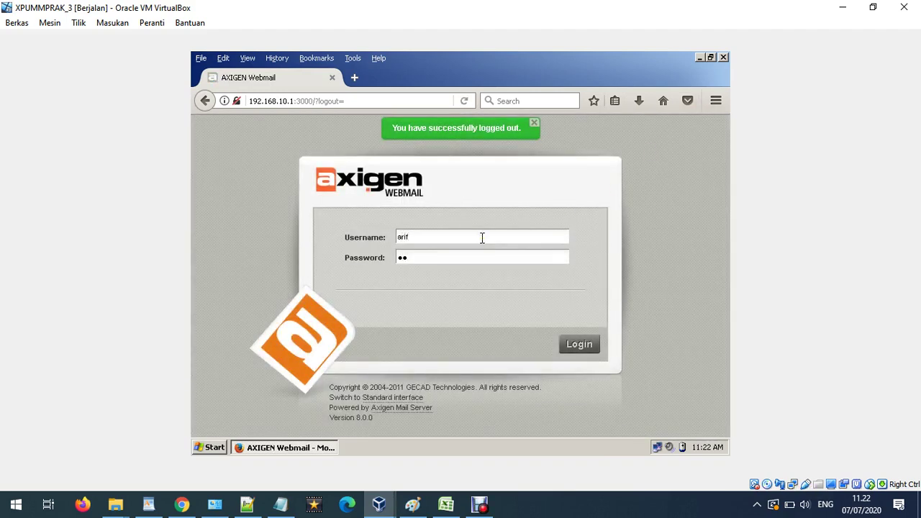
pyautogui.write('*')
pyautogui.press('Return')
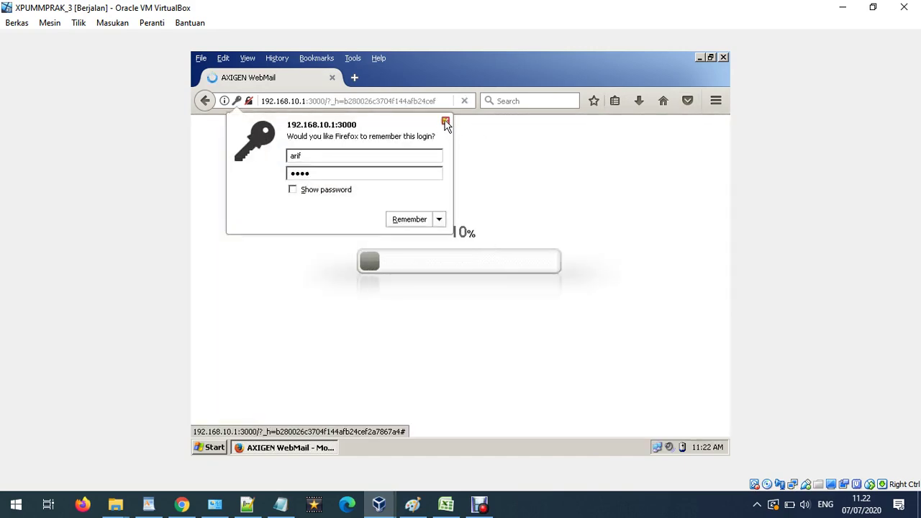
pyautogui.click(446, 121)
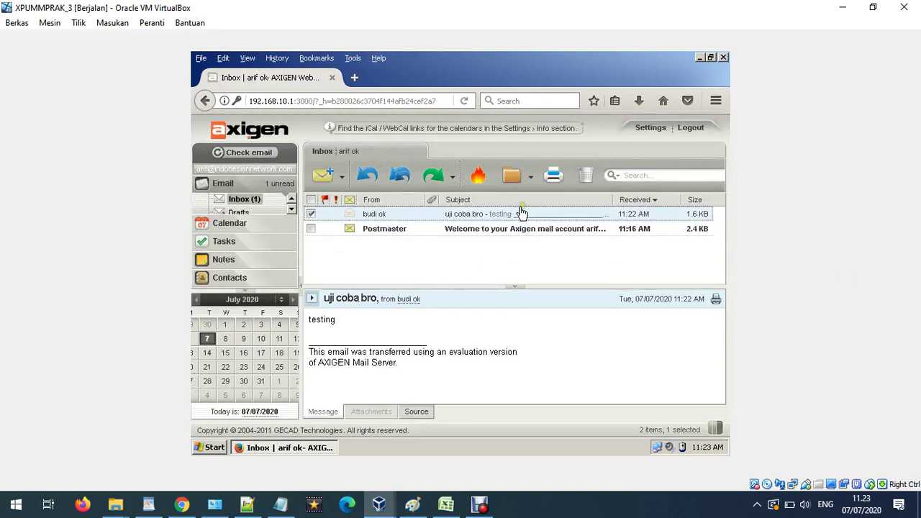
pyautogui.doubleClick(374, 217)
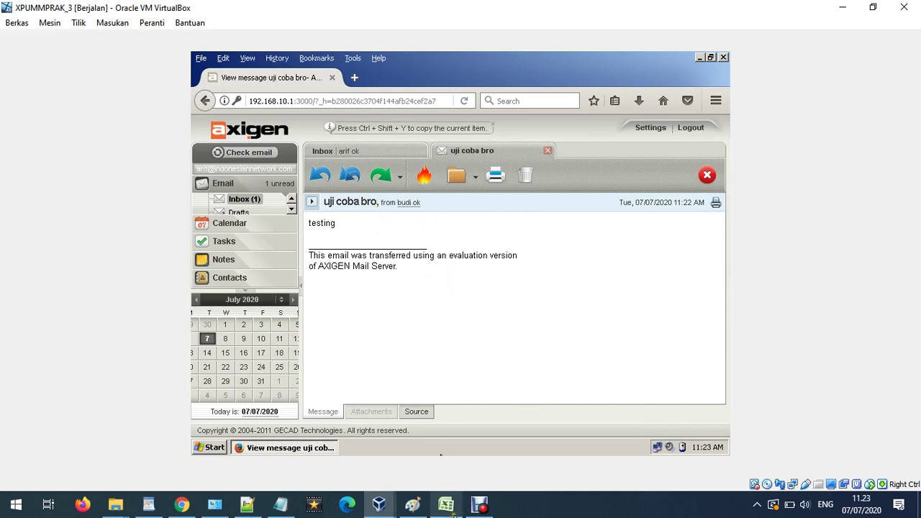
pyautogui.click(415, 507)
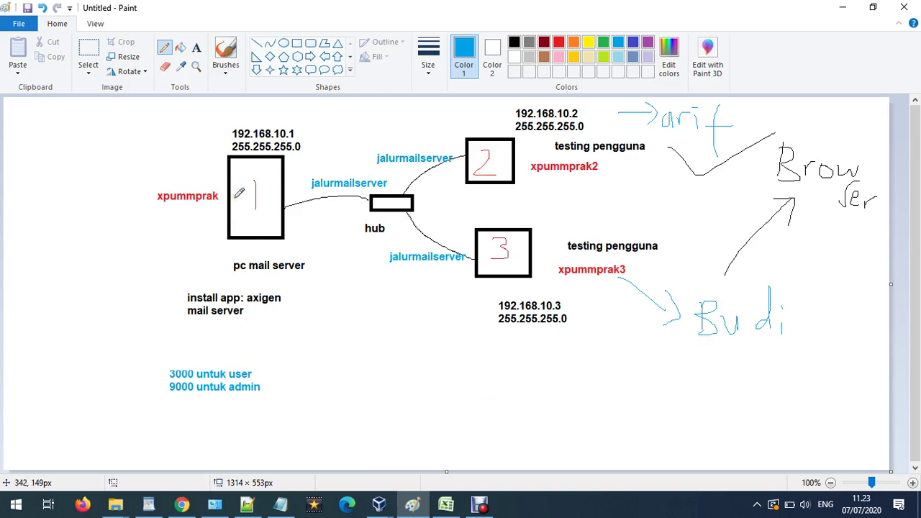
# Return to the XPUMMPRAK_3 VM and log out of the recipient's webmail.
pyautogui.click(380, 506)
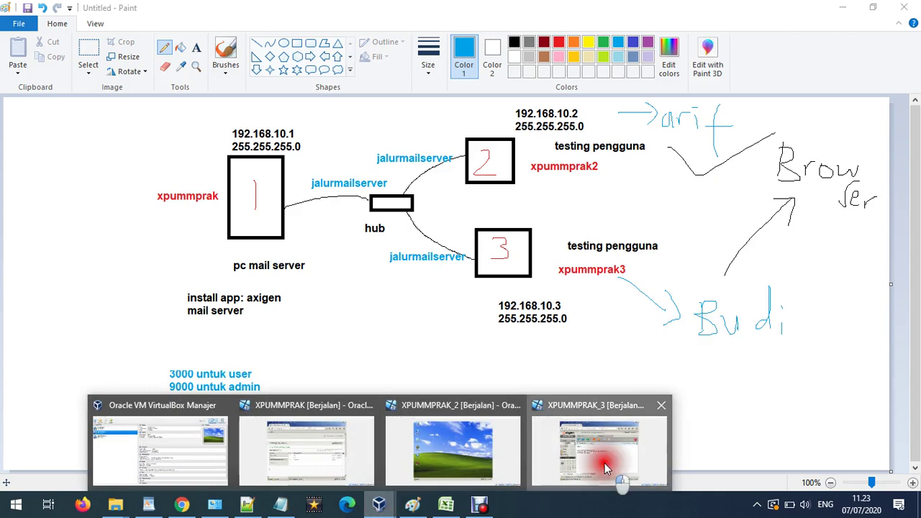
pyautogui.click(605, 463)
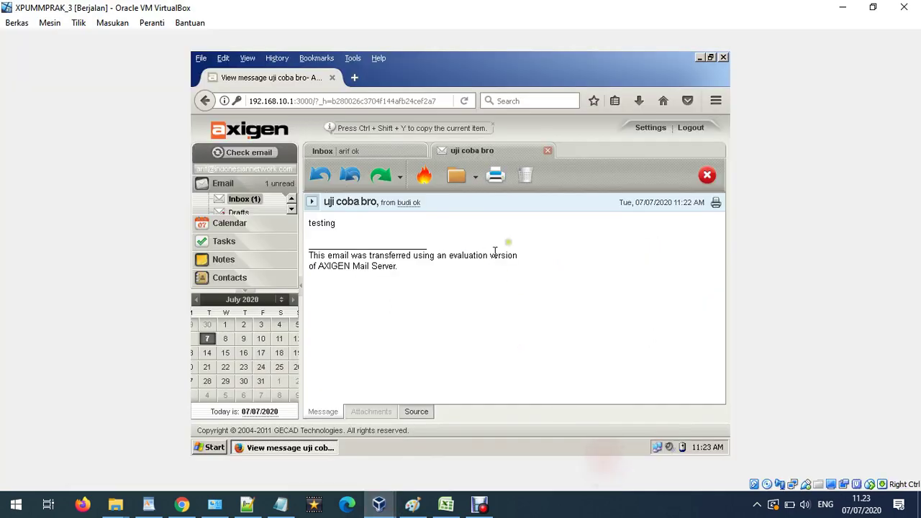
pyautogui.click(695, 131)
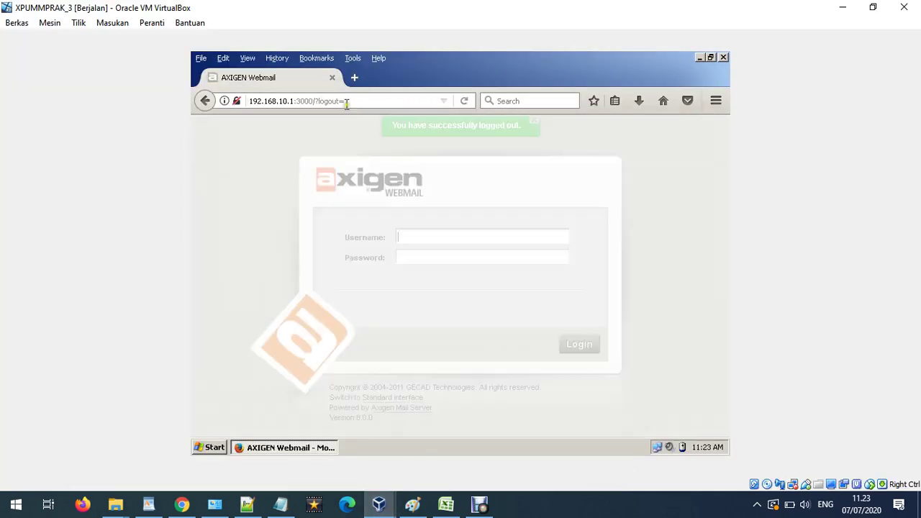
# Load Axigen WebAdmin at 192.168.10.1:9000 in Firefox.
pyautogui.click(347, 104)
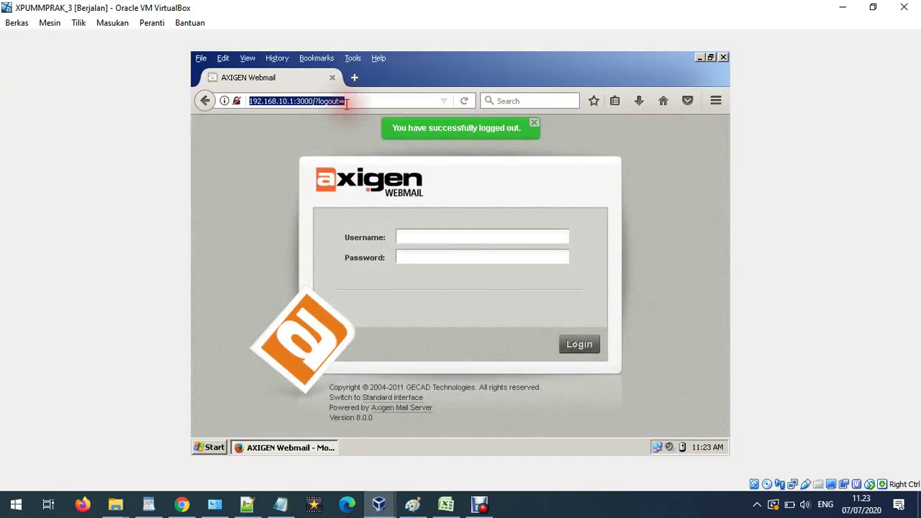
pyautogui.write('192.168.10.1:')
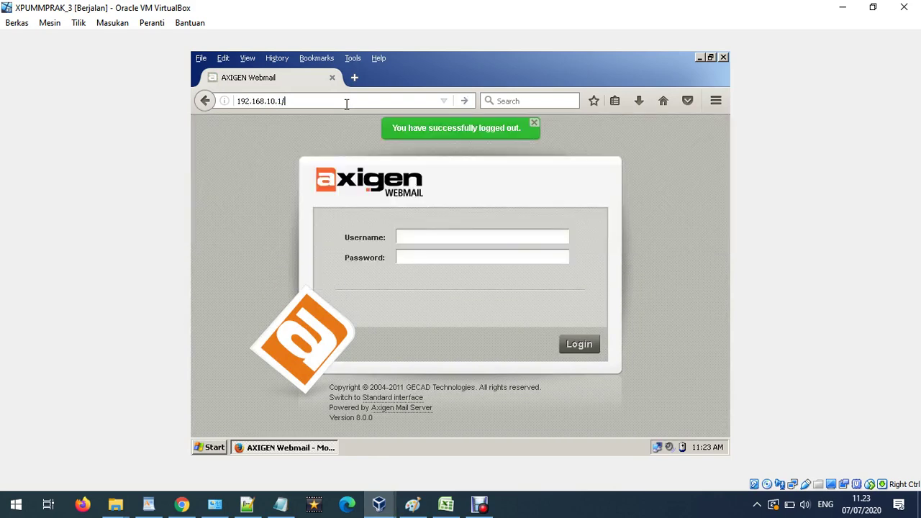
pyautogui.write('9000')
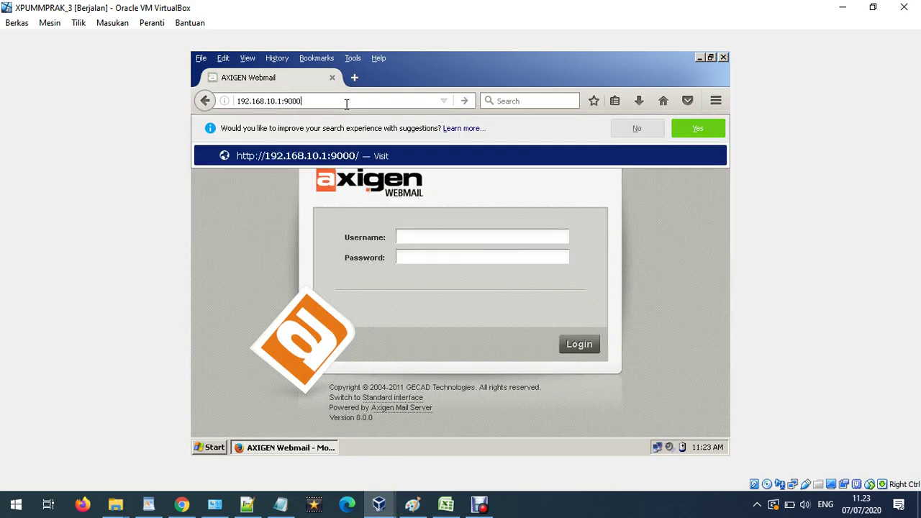
pyautogui.press('Return')
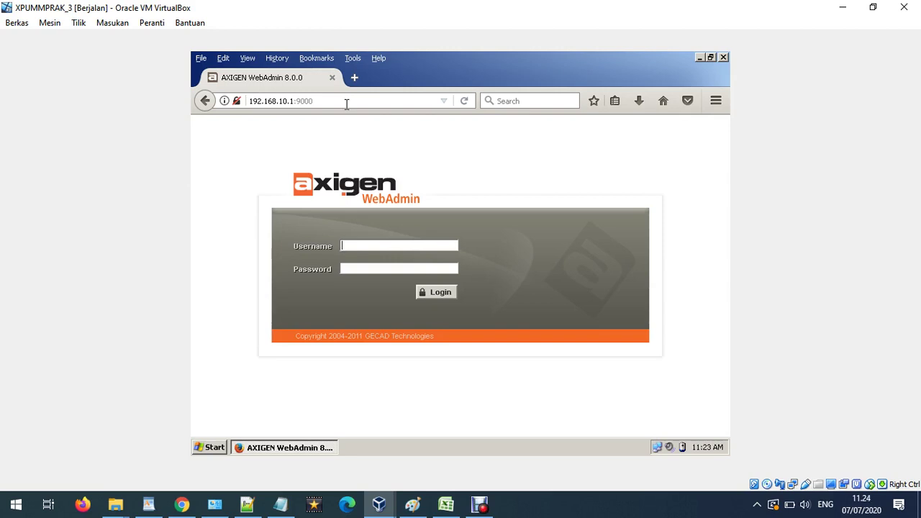
# In Paint, draw a blue outline around mail server PC 1 (192.168.10.1), its labels and port notes.
pyautogui.click(412, 505)
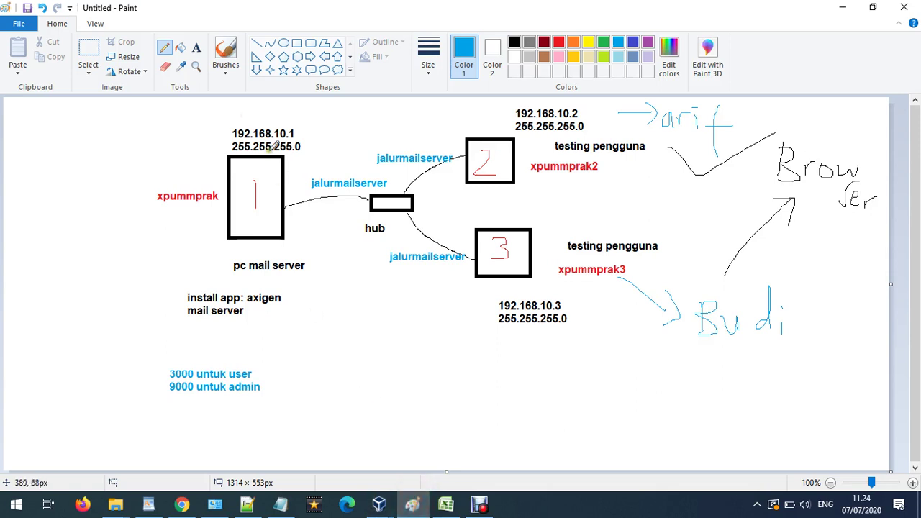
pyautogui.moveTo(322, 128)
pyautogui.mouseDown()
pyautogui.moveTo(257, 107)
pyautogui.moveTo(123, 198)
pyautogui.moveTo(126, 376)
pyautogui.moveTo(271, 335)
pyautogui.moveTo(329, 156)
pyautogui.moveTo(324, 129)
pyautogui.mouseUp()
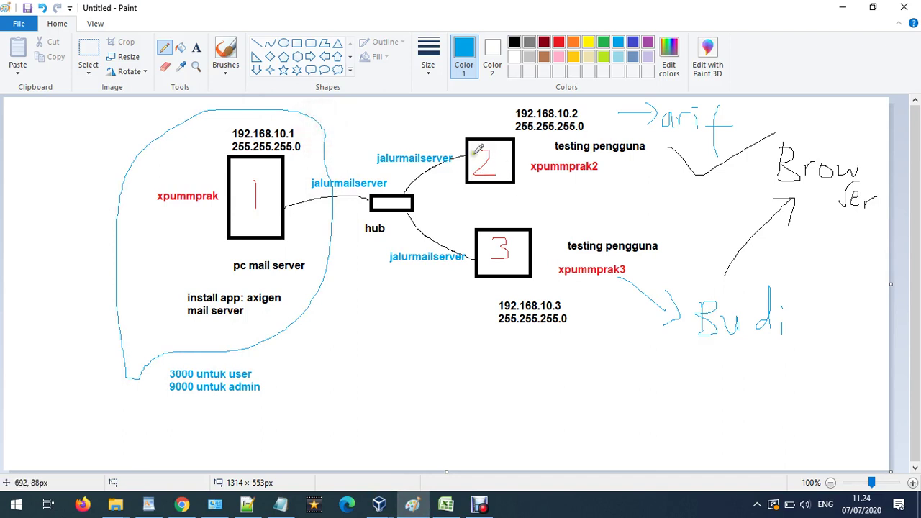